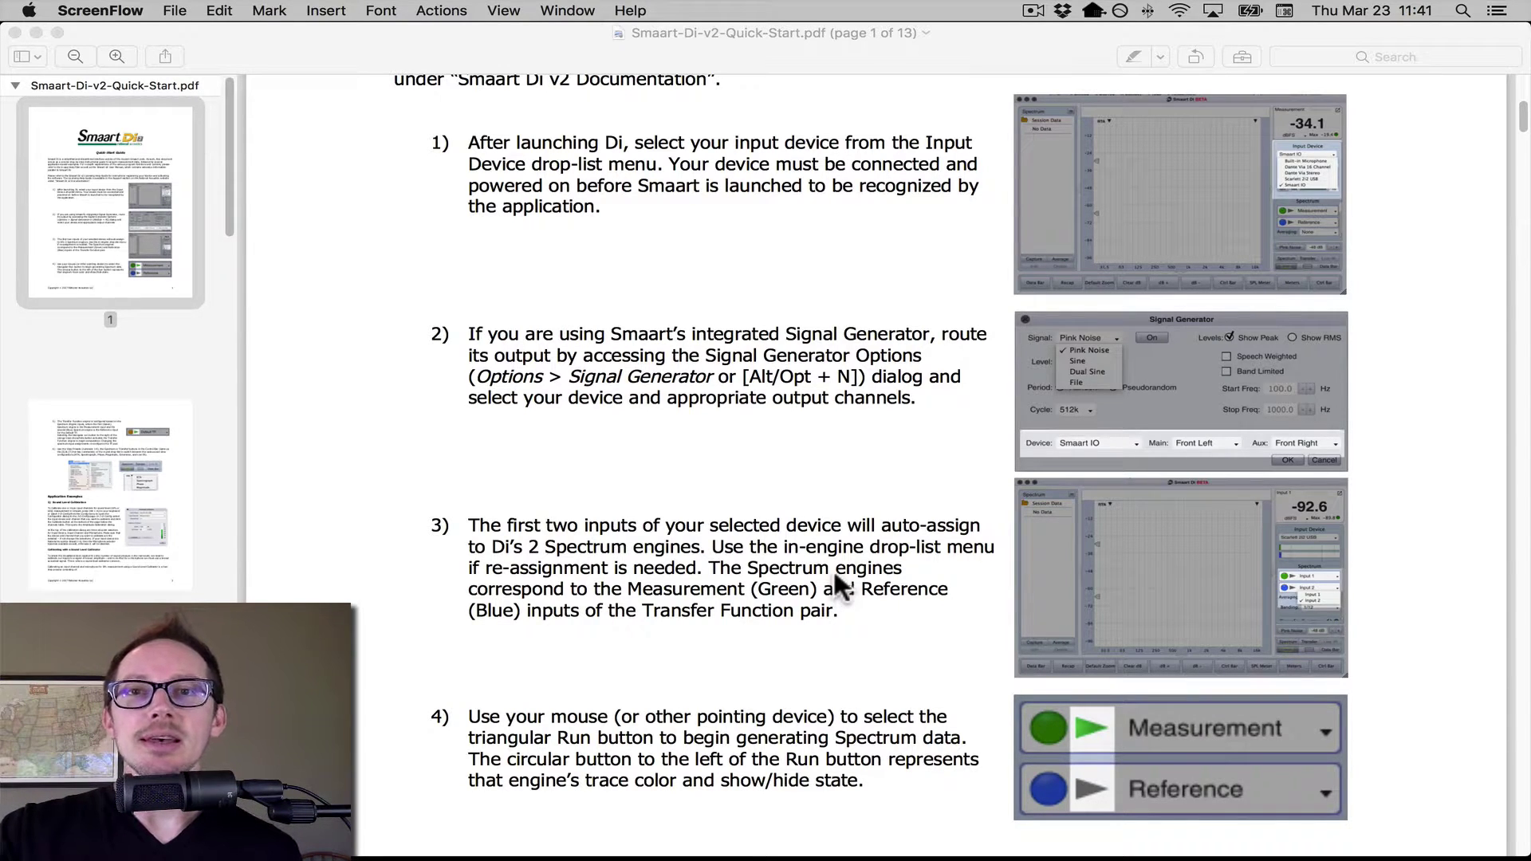
Look at the Smaart Di quick-start PDF, and switch to the Downloads folder in Finder.
left_click(877, 356)
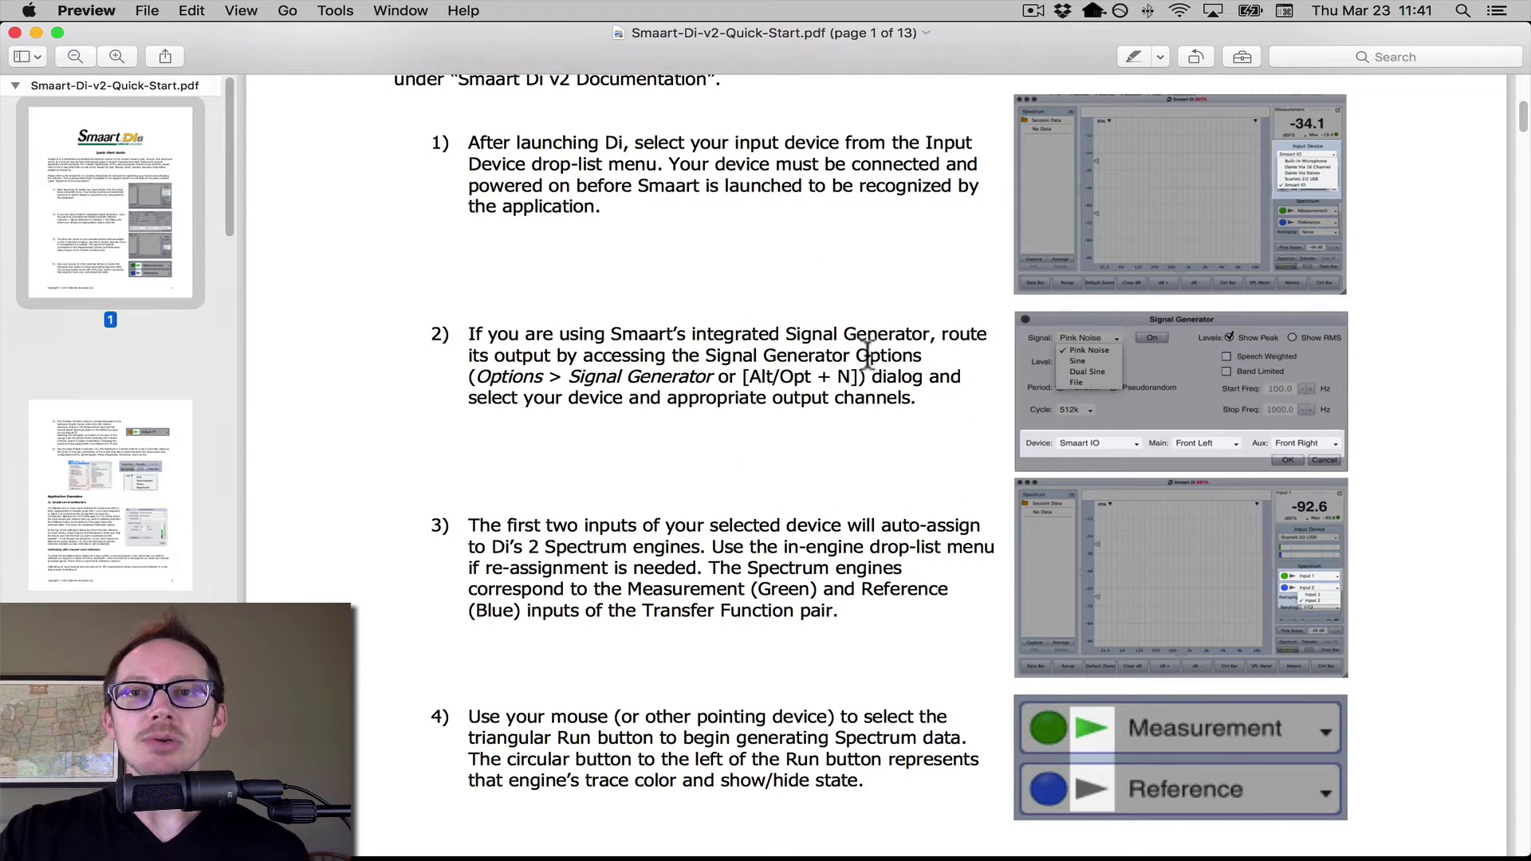
scroll(868, 355, "up", 1)
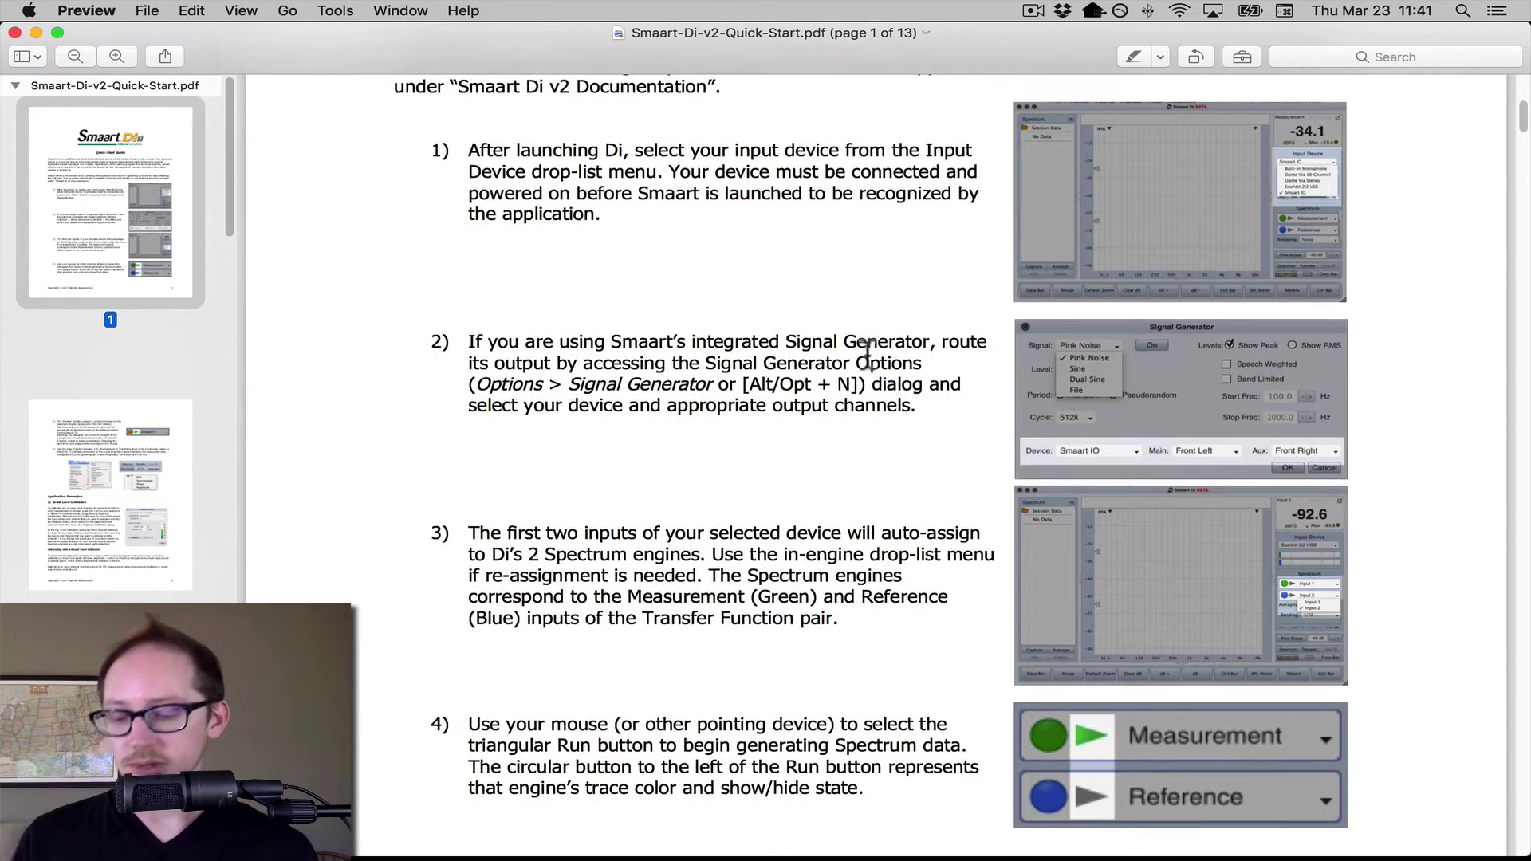
key("super+Tab")
key("super+Tab")
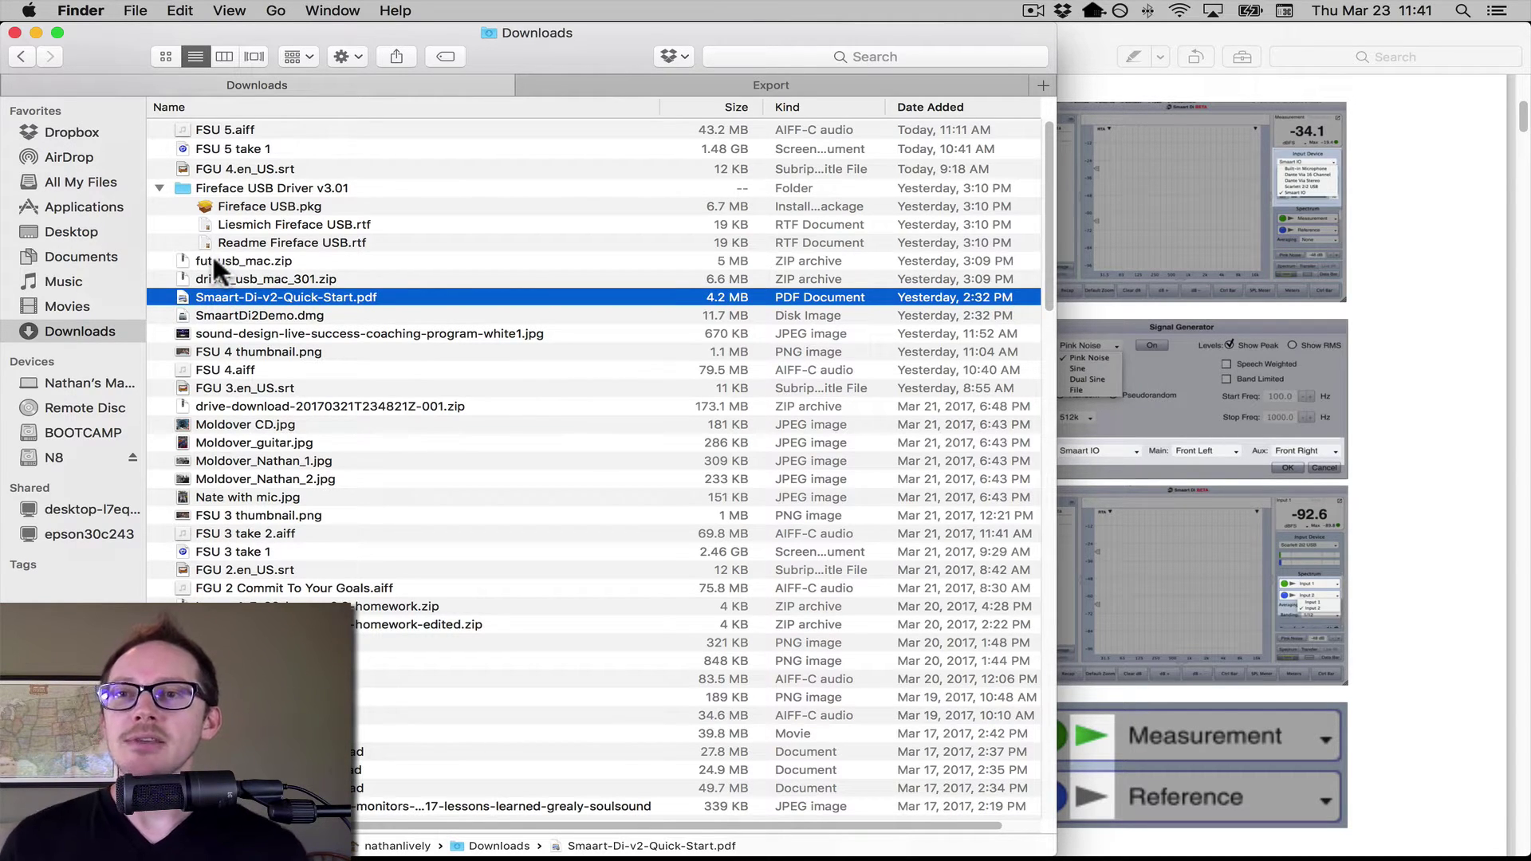
Open System Preferences, check the Security & Privacy General settings for allowing downloaded apps, and quit System Preferences.
key("super+space")
type("sys")
key("Return")
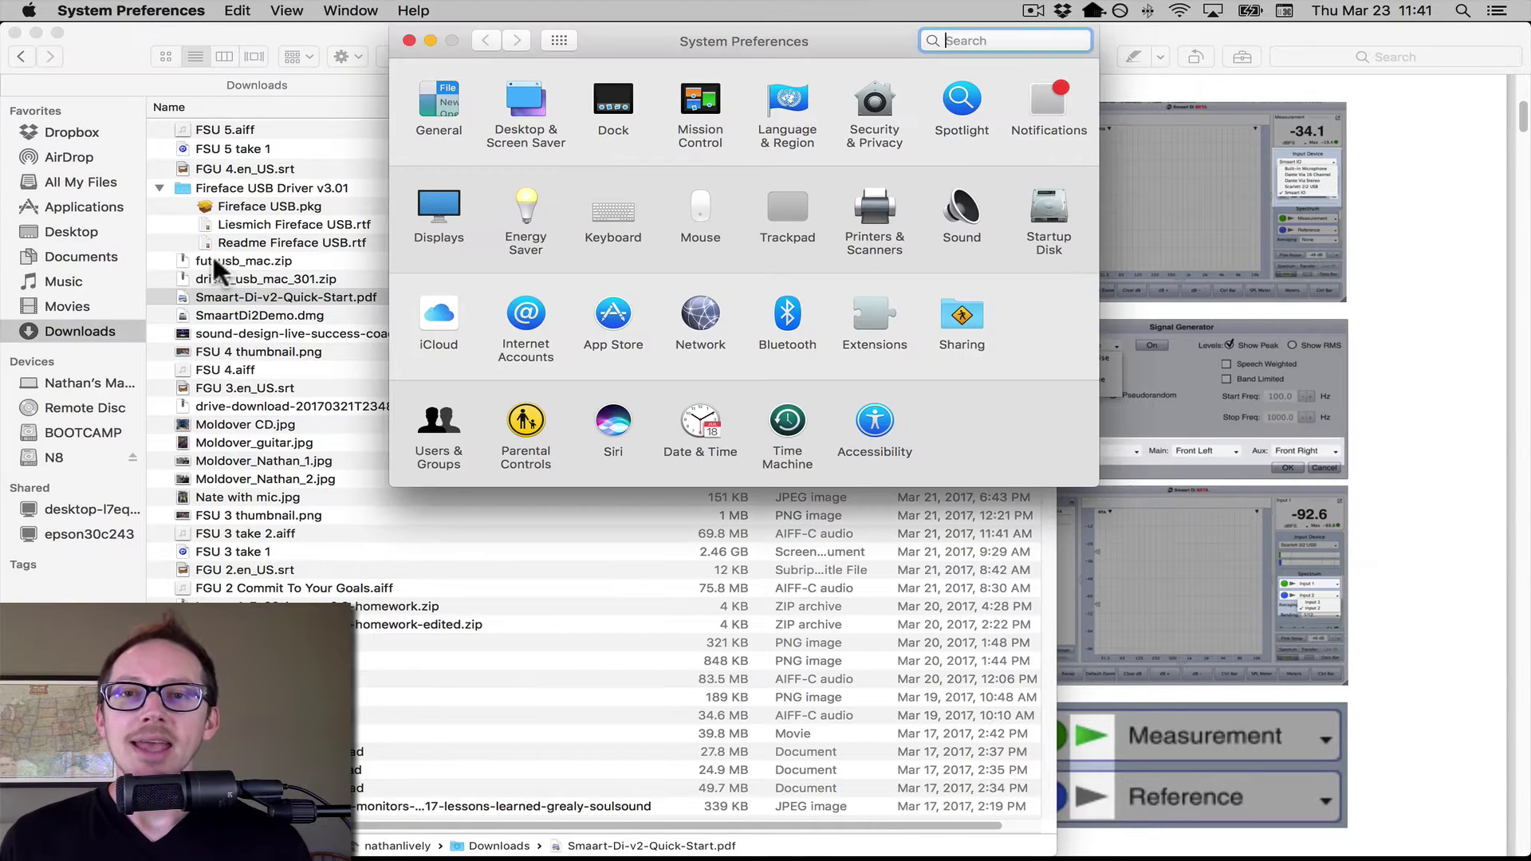
left_click(869, 100)
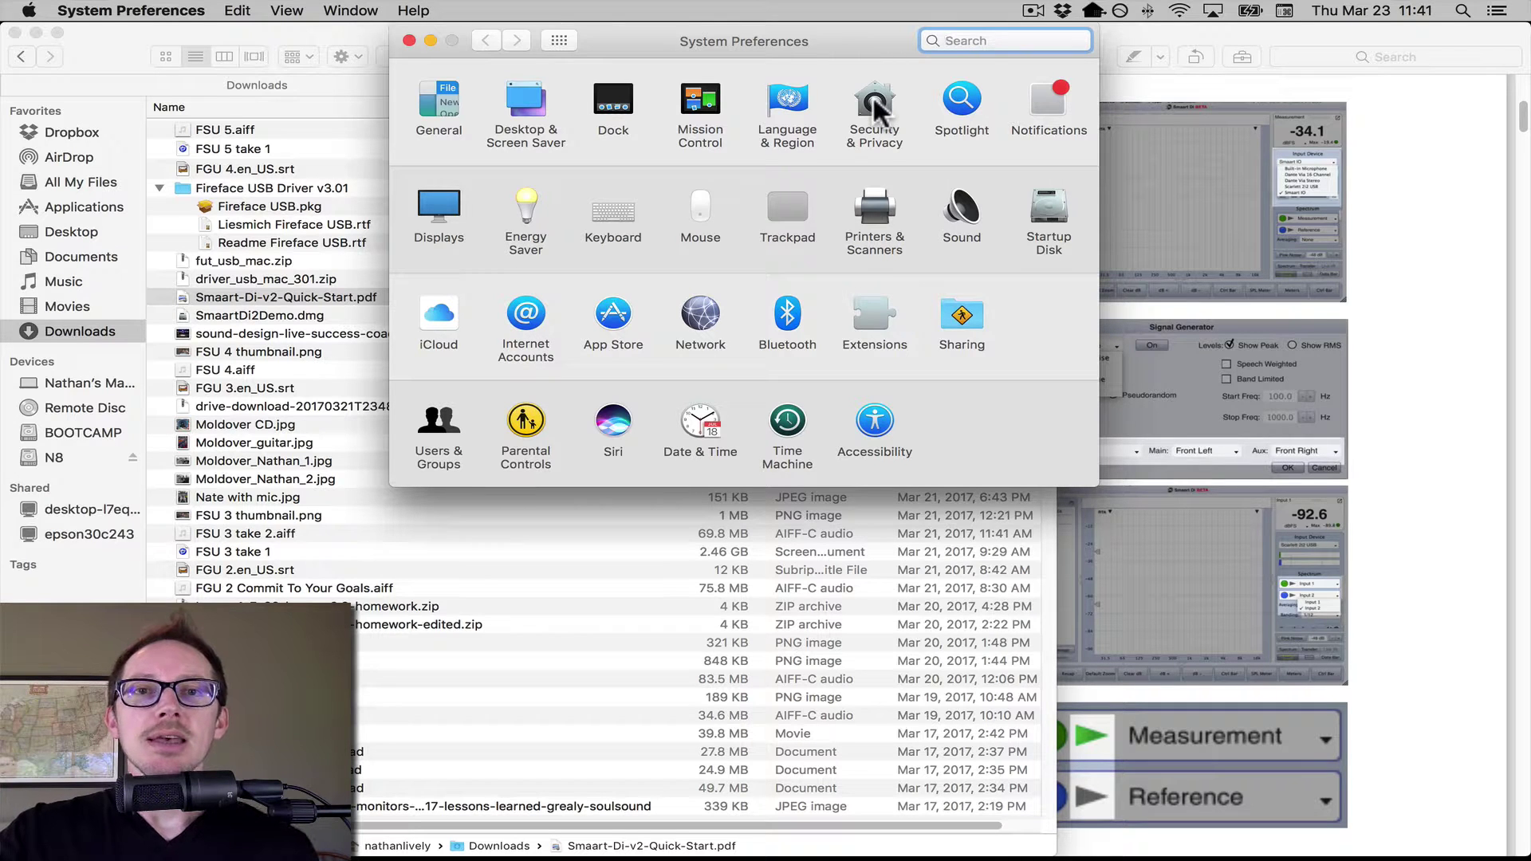
left_click(873, 97)
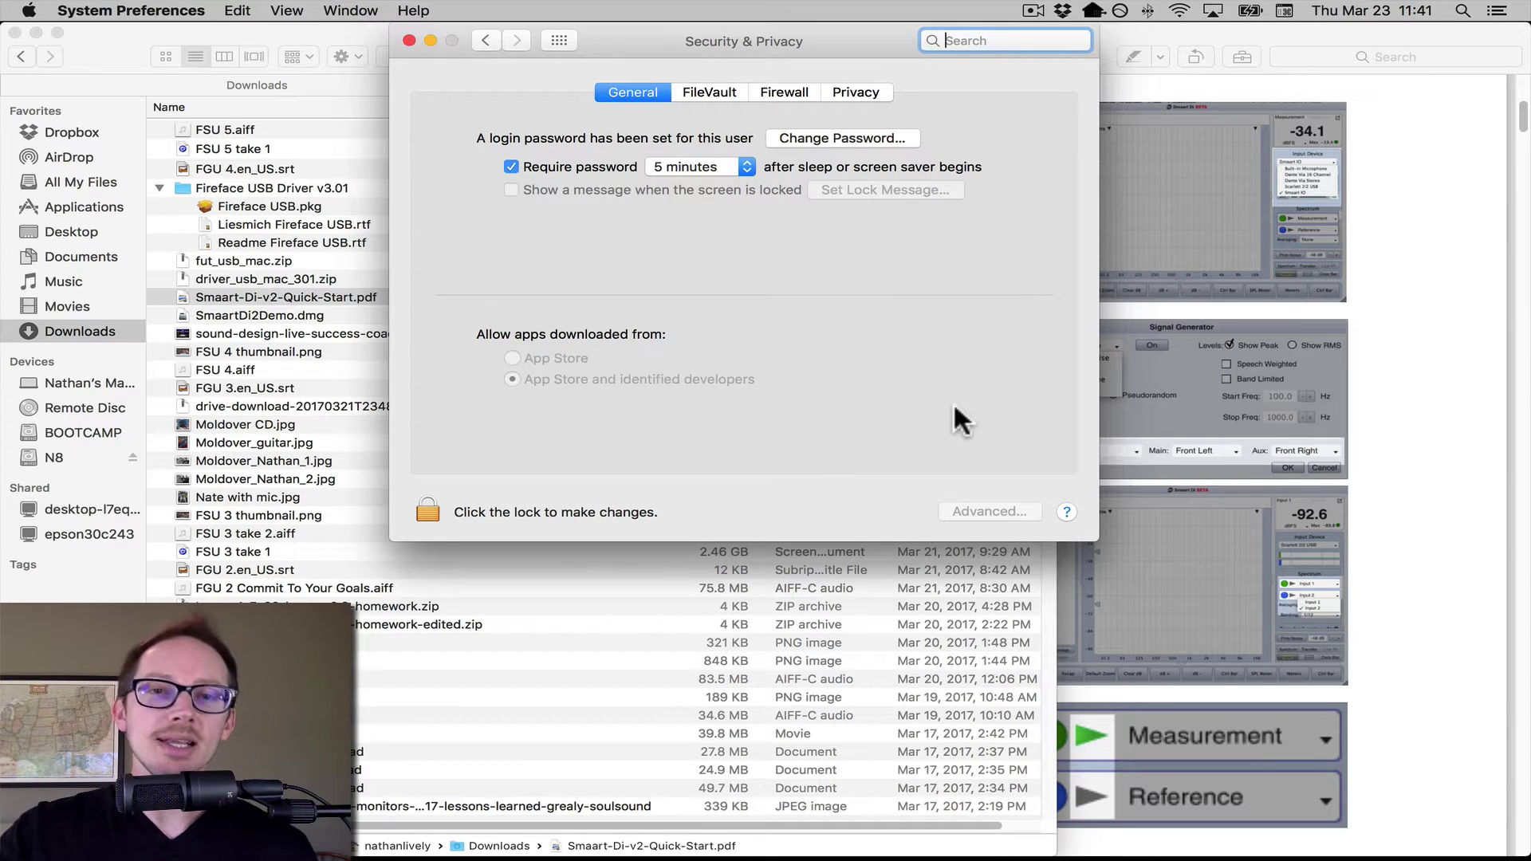
left_click(930, 405)
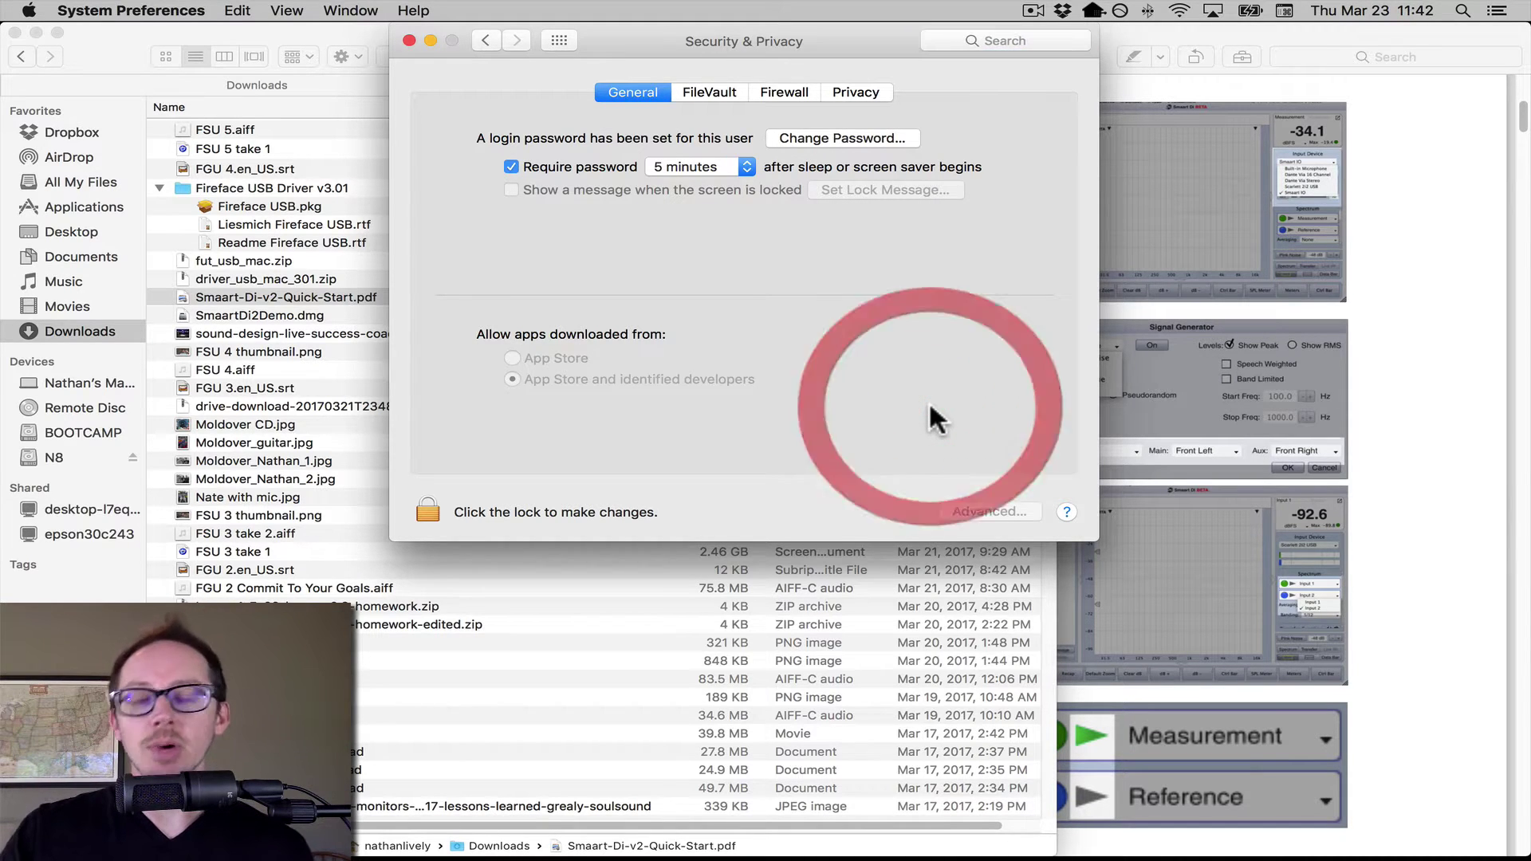
key("super+q")
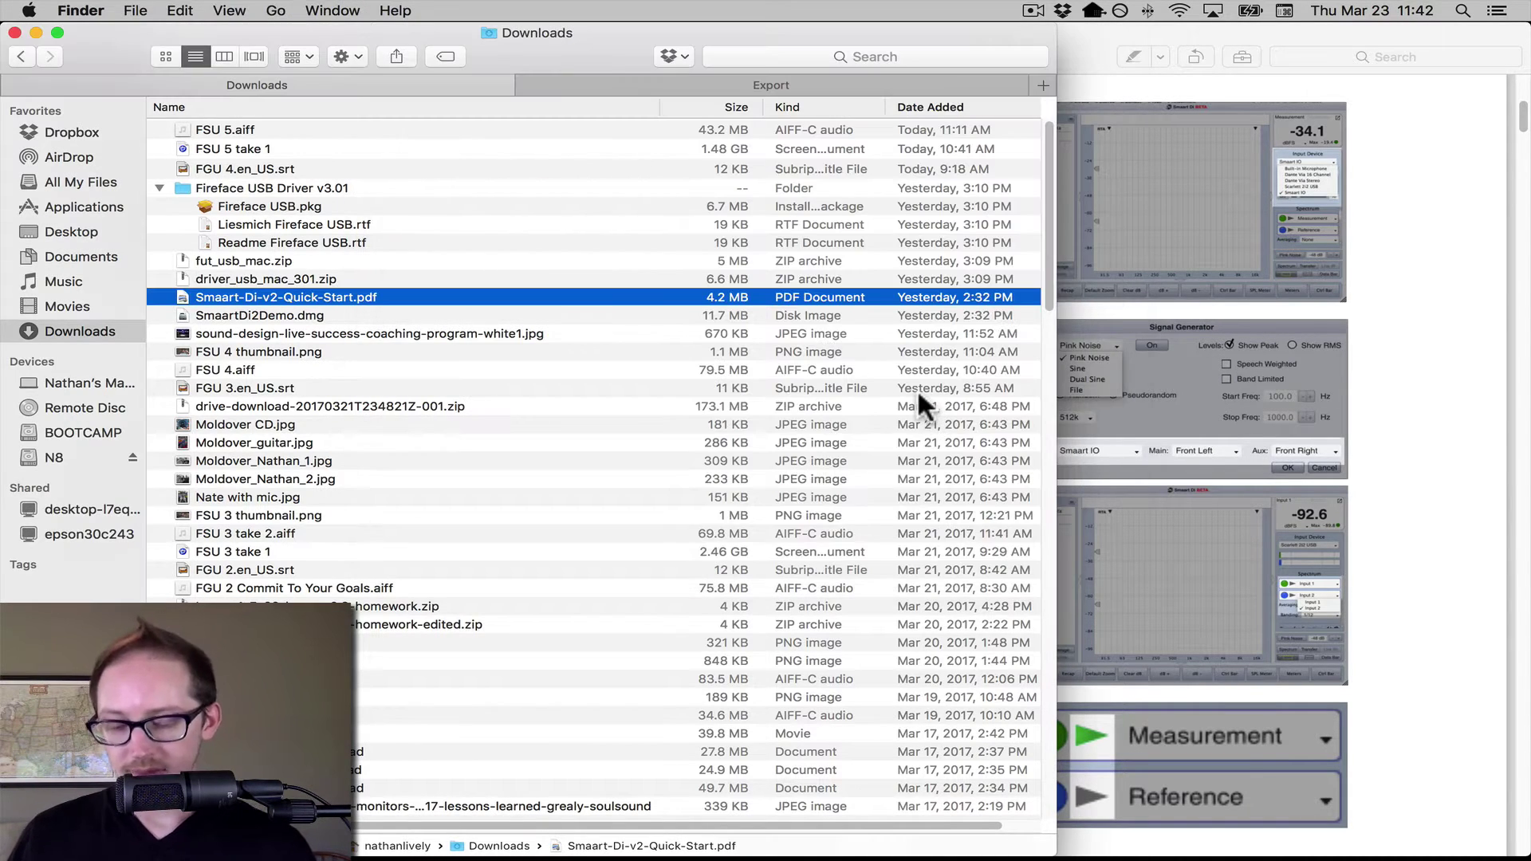
Return to the quick-start PDF, highlight "After launching Di" in step 1, and launch Smaart Di.
left_click(1221, 188)
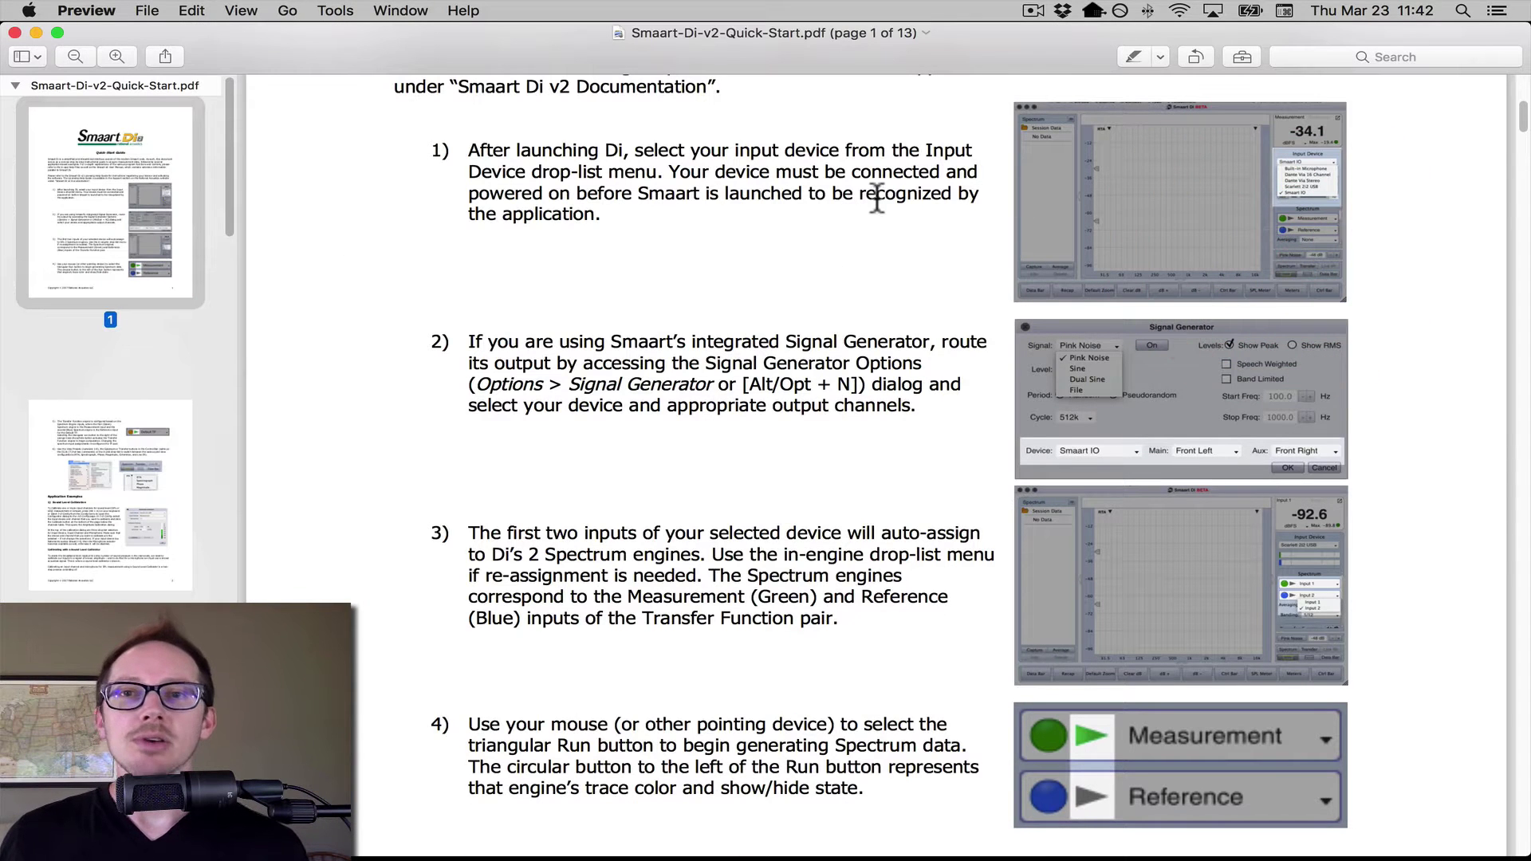
left_click_drag(470, 149, 623, 150)
key("super+space")
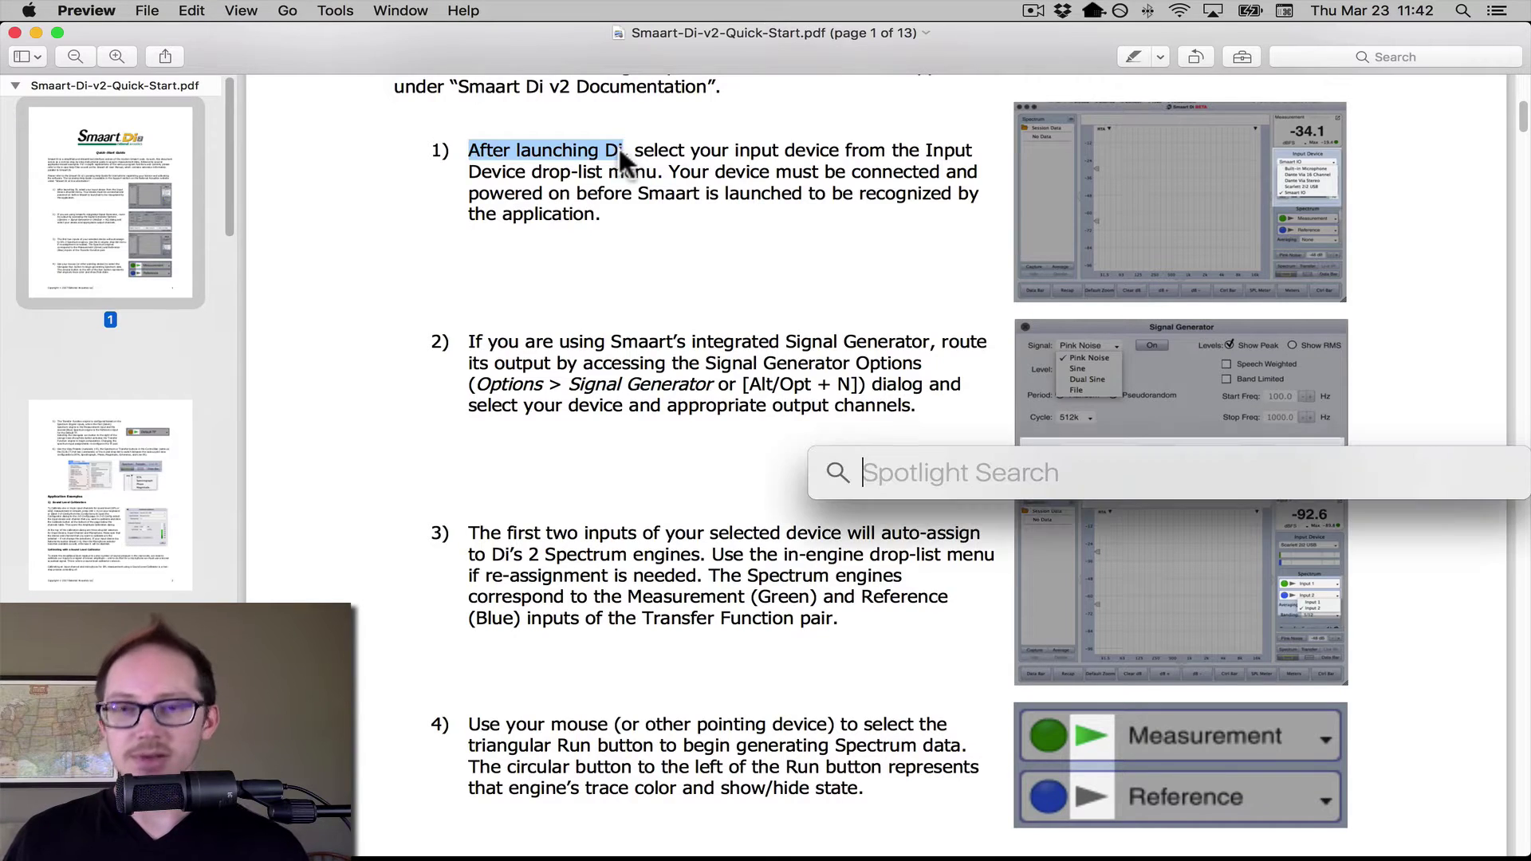
type("sma")
key("Return")
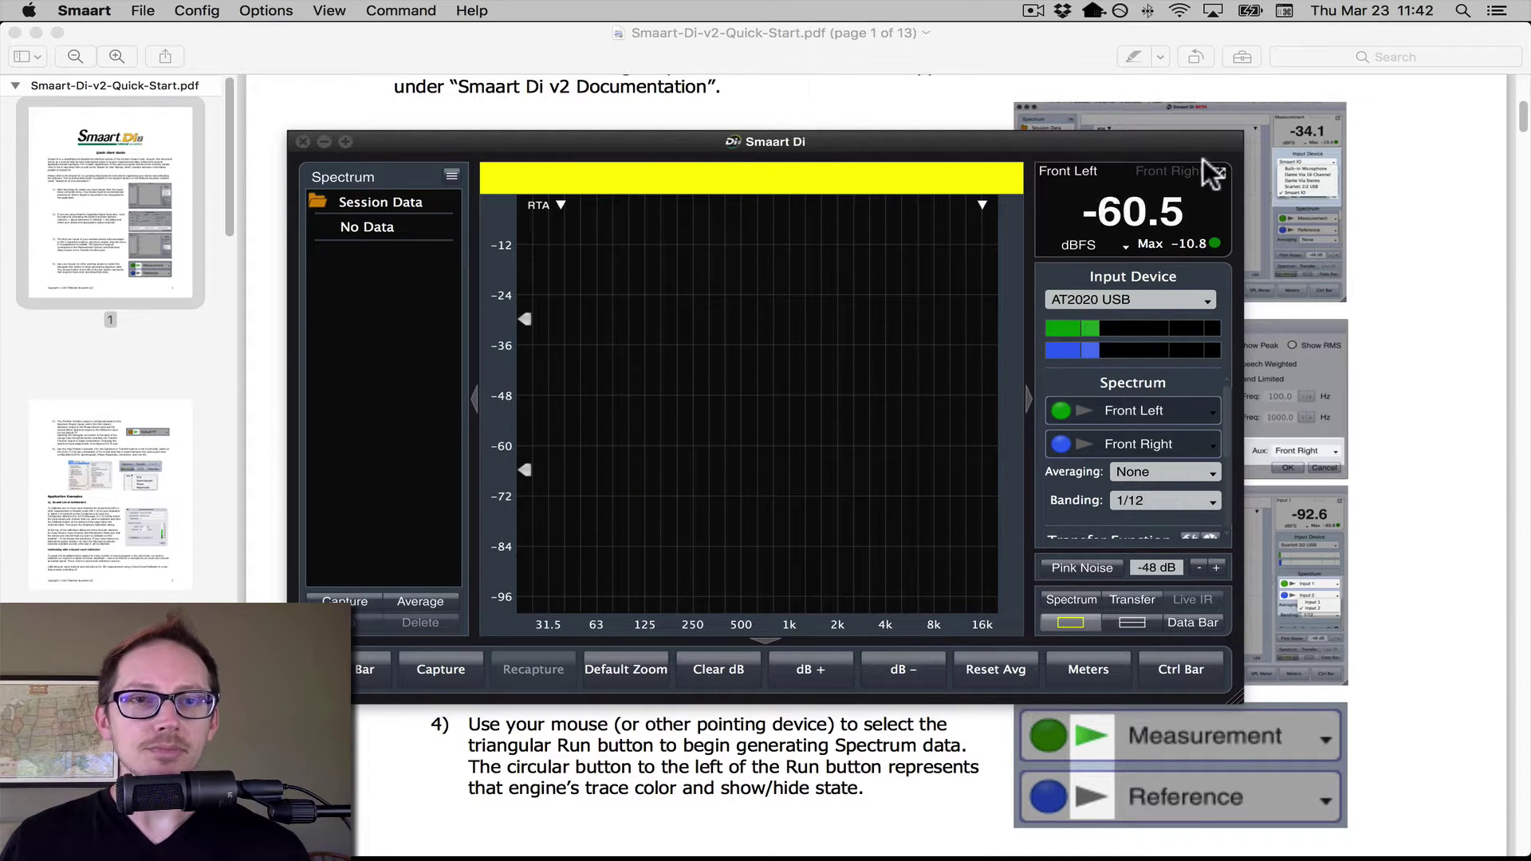
Move the Smaart Di window aside, hide the PDF's thumbnail sidebar and narrow the PDF window so both can be used together.
left_click_drag(950, 146, 1212, 24)
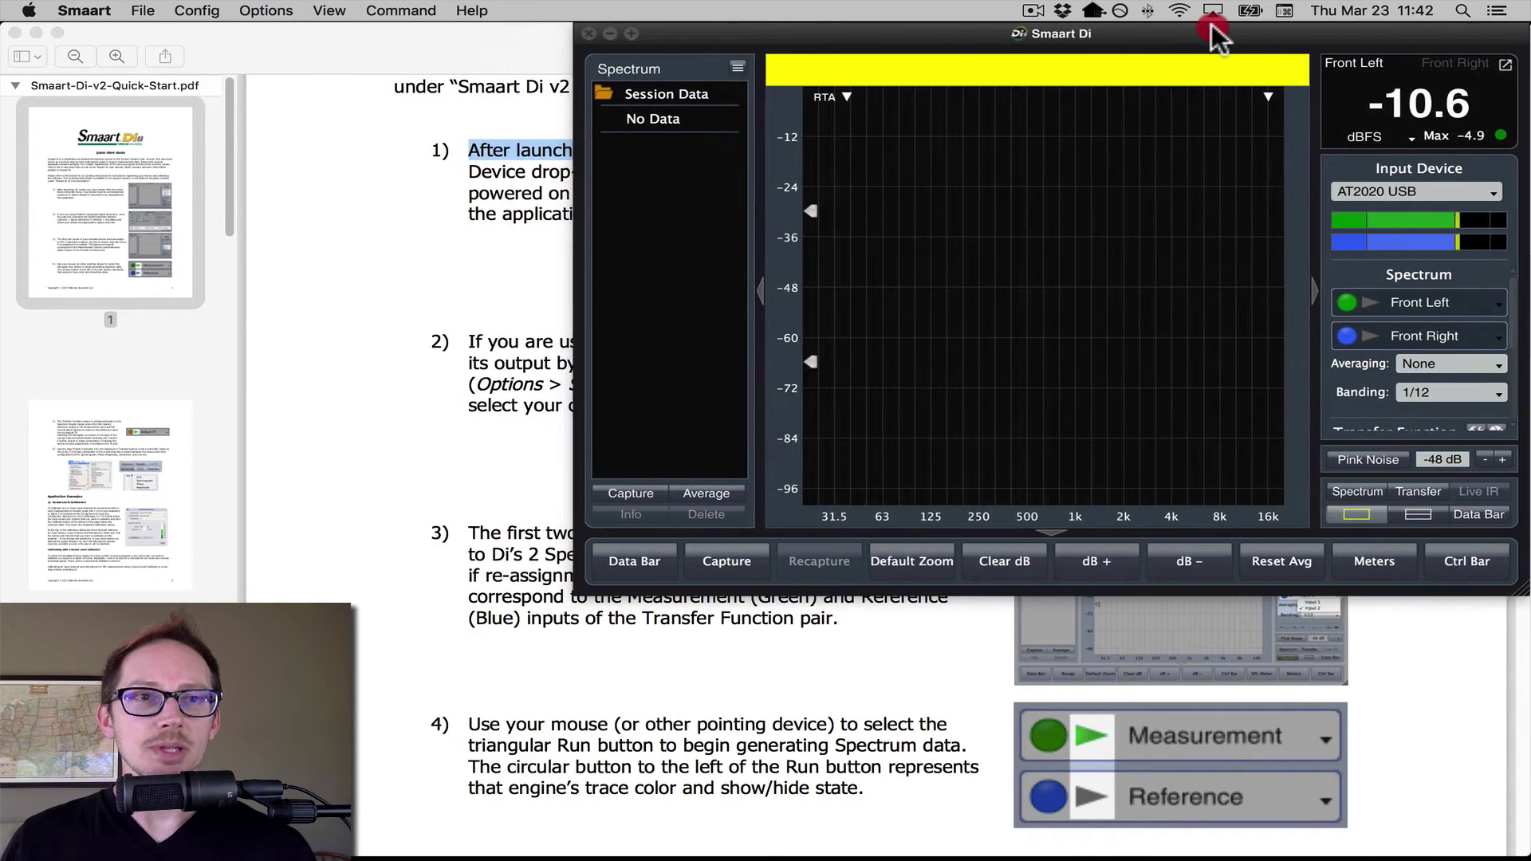
left_click(390, 256)
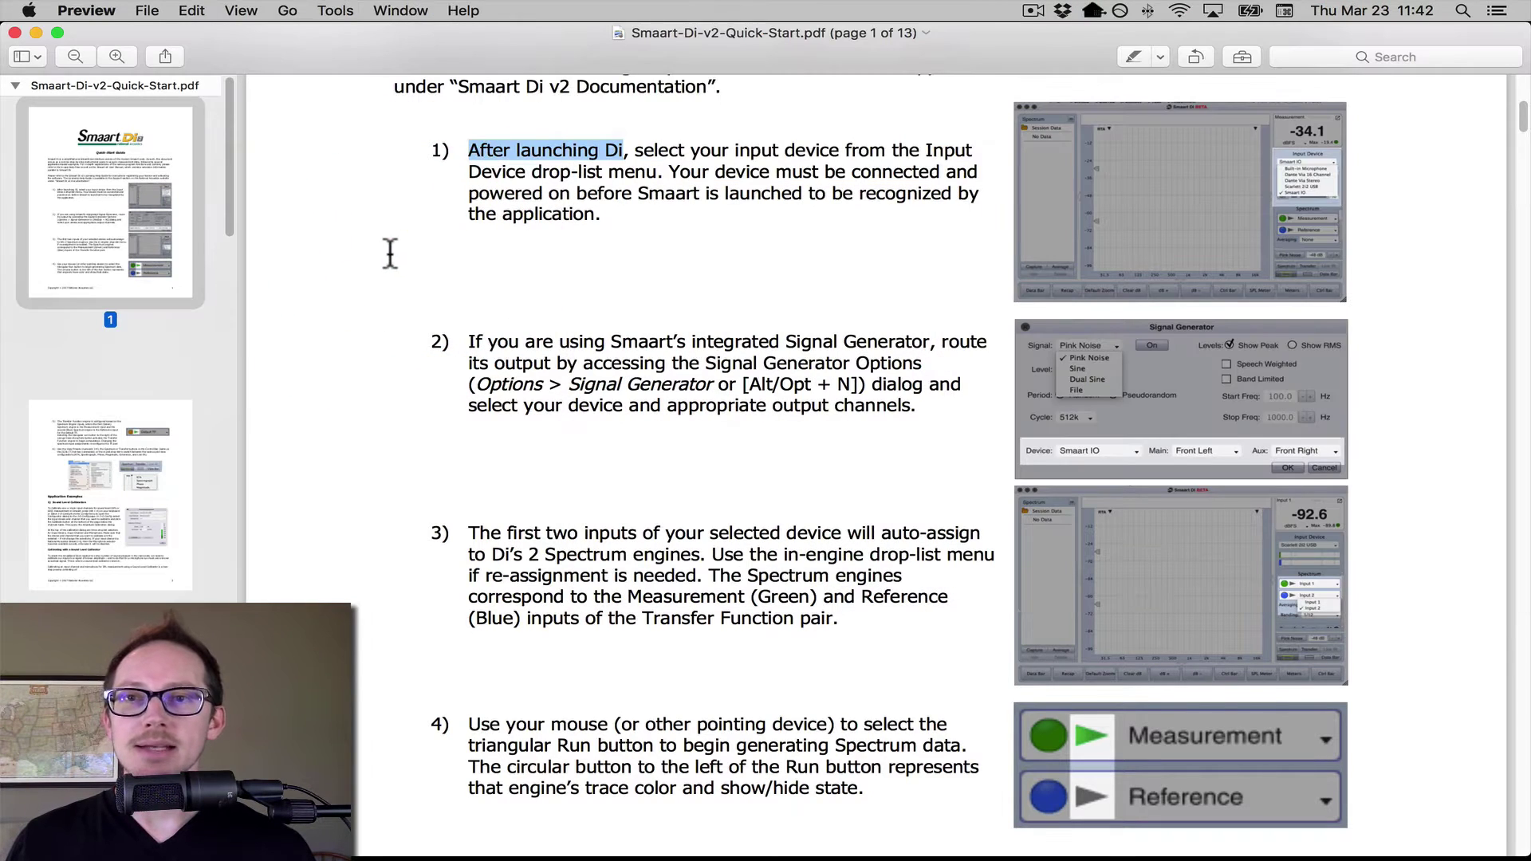
left_click(36, 55)
left_click(46, 96)
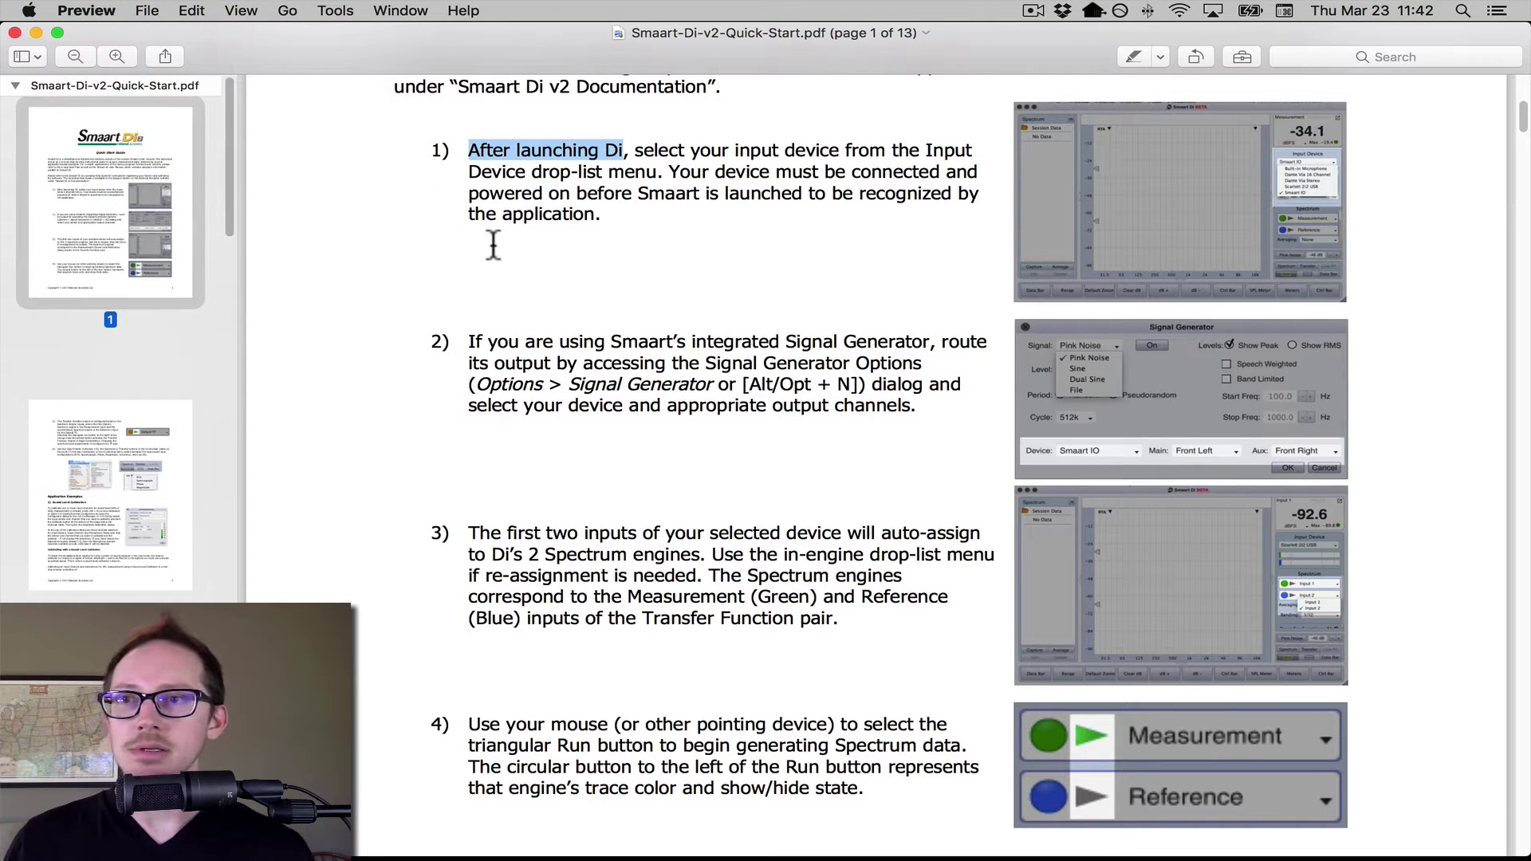
left_click(35, 51)
left_click(31, 75)
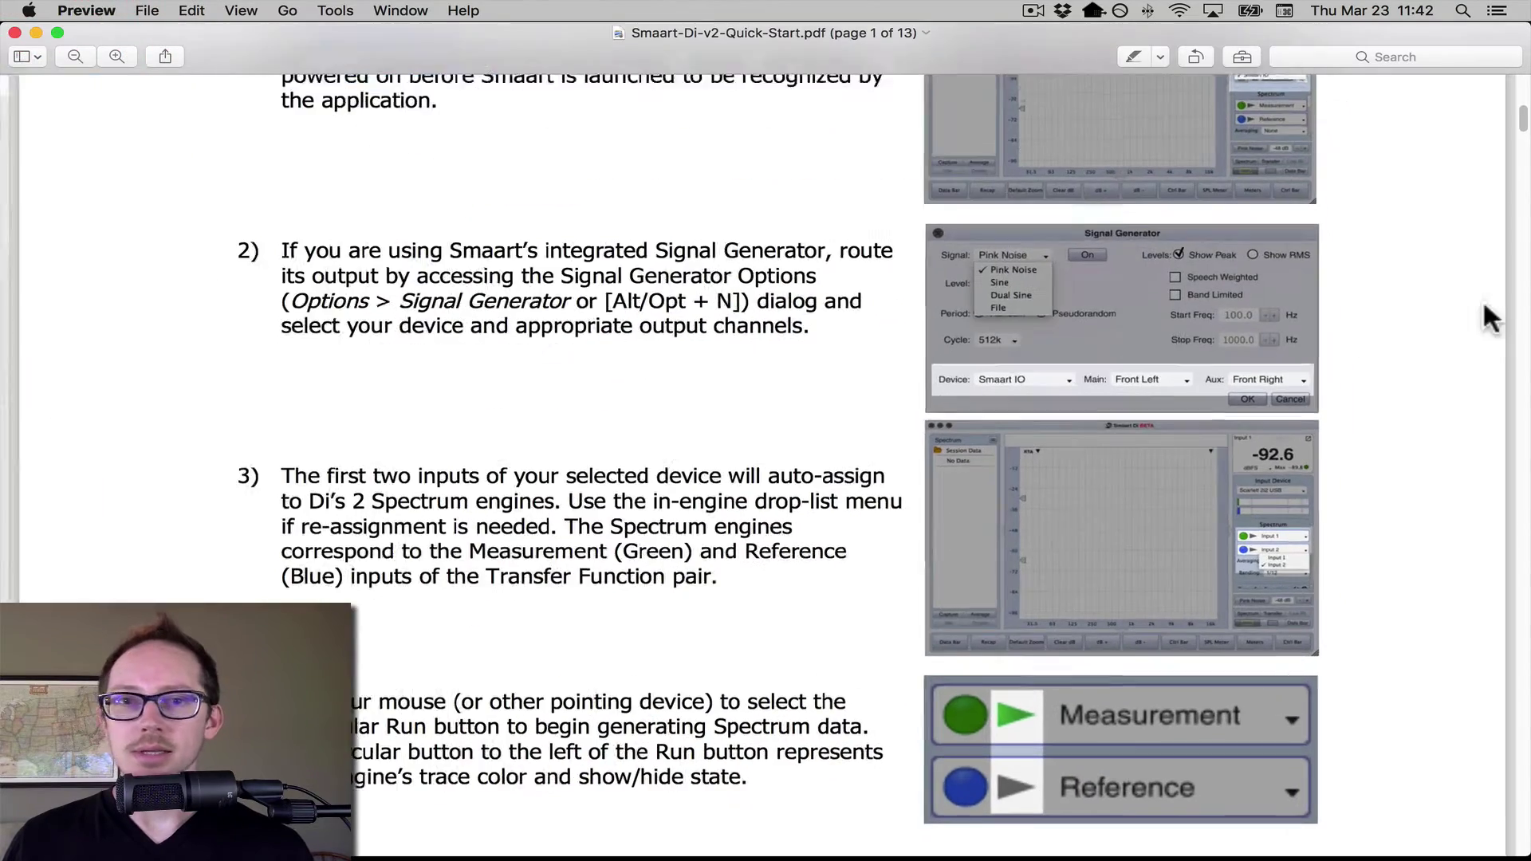
left_click_drag(1521, 345, 1117, 352)
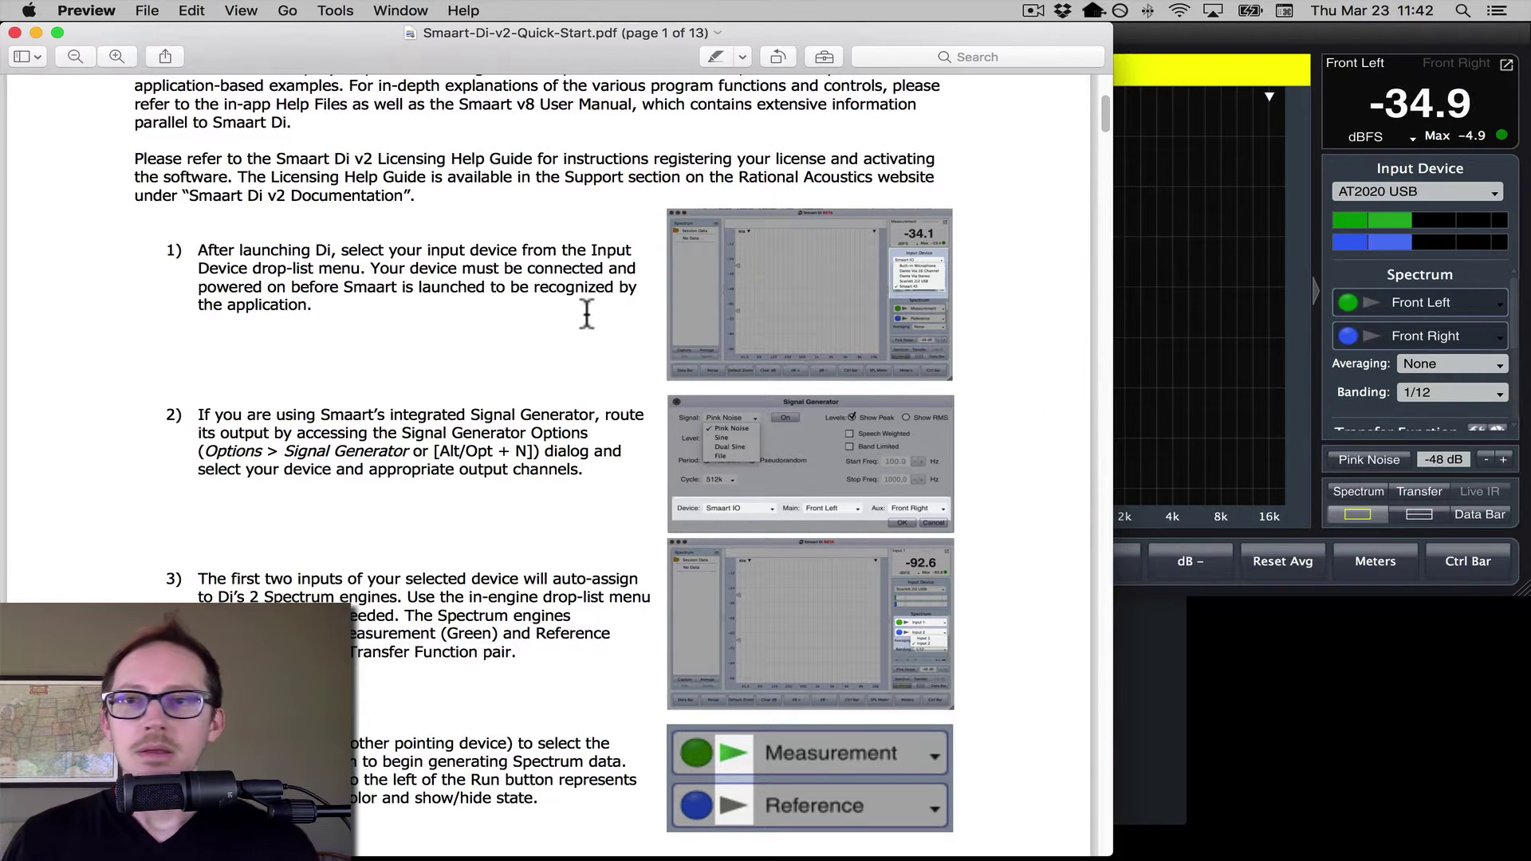
Highlight the guide's instruction on selecting an input device, and set the Smaart Di input device to Babyface.
mouse_move(341, 249)
left_mouse_down()
mouse_move(529, 250)
mouse_move(362, 263)
left_mouse_up()
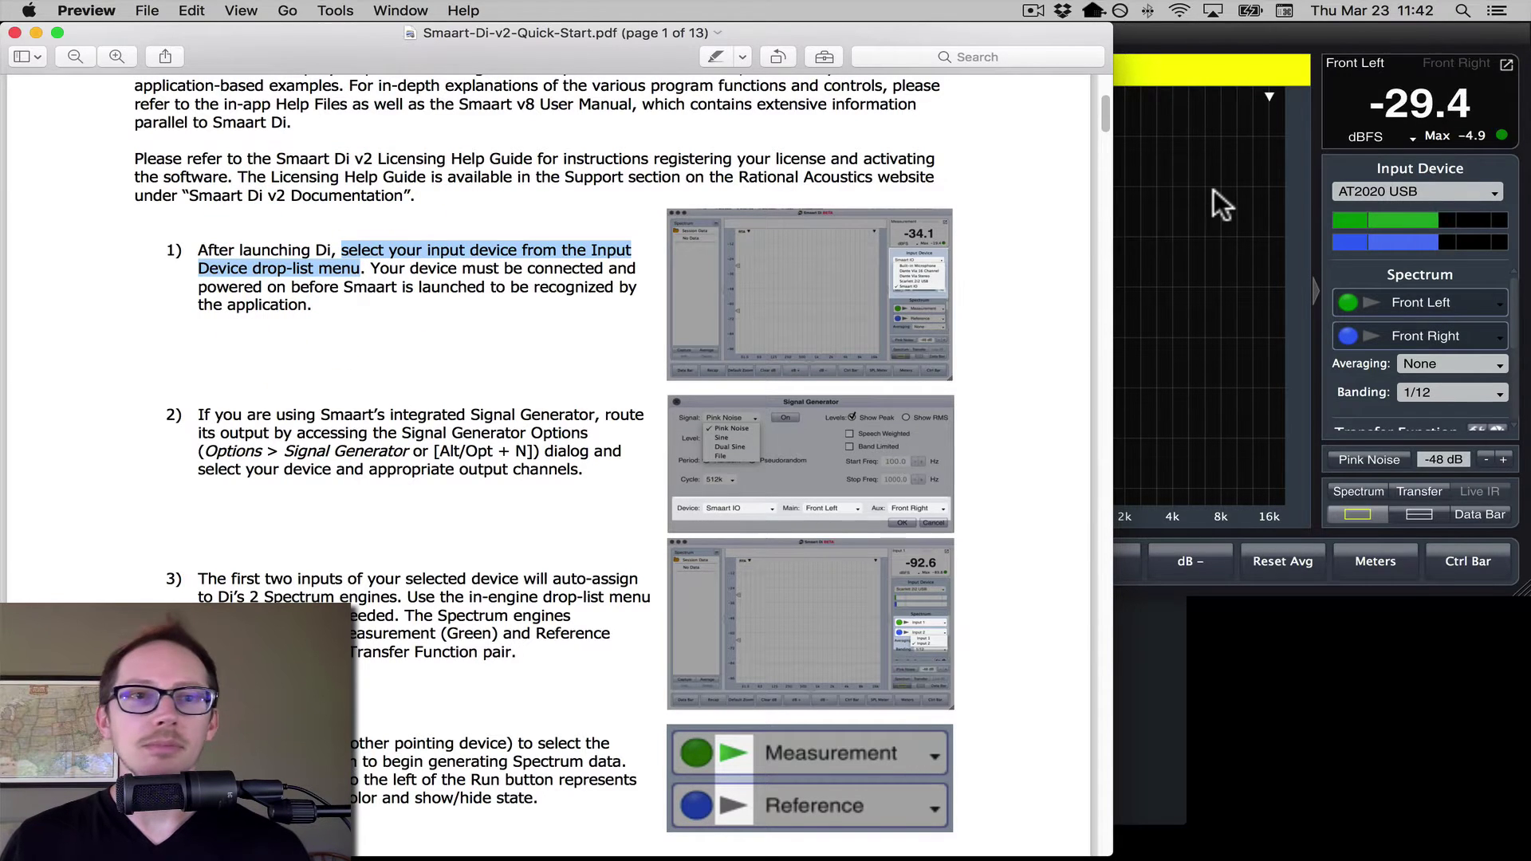
left_click(1477, 156)
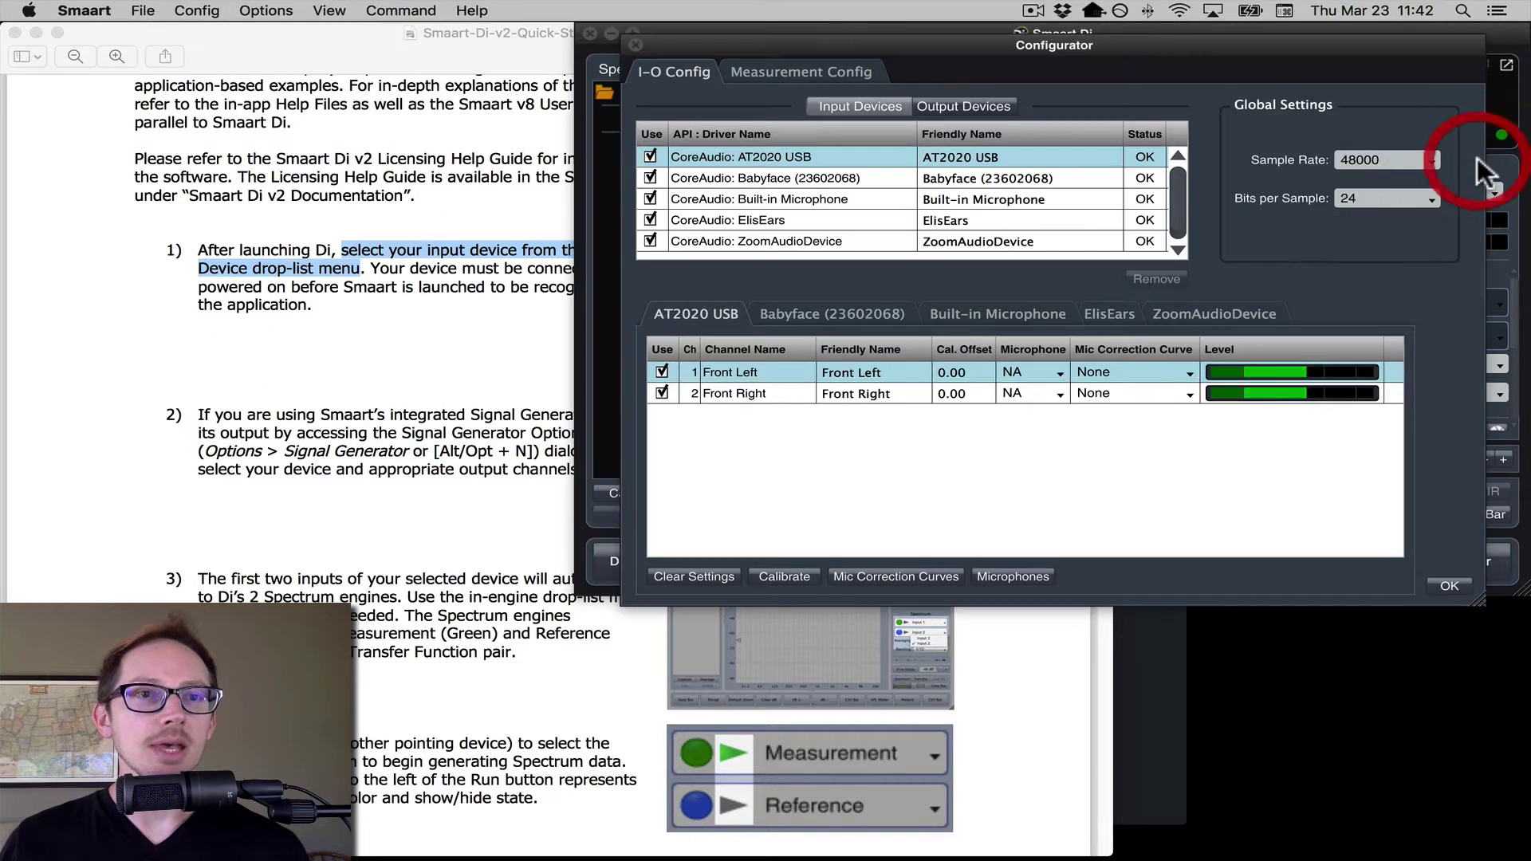
left_click(635, 40)
left_click(1490, 192)
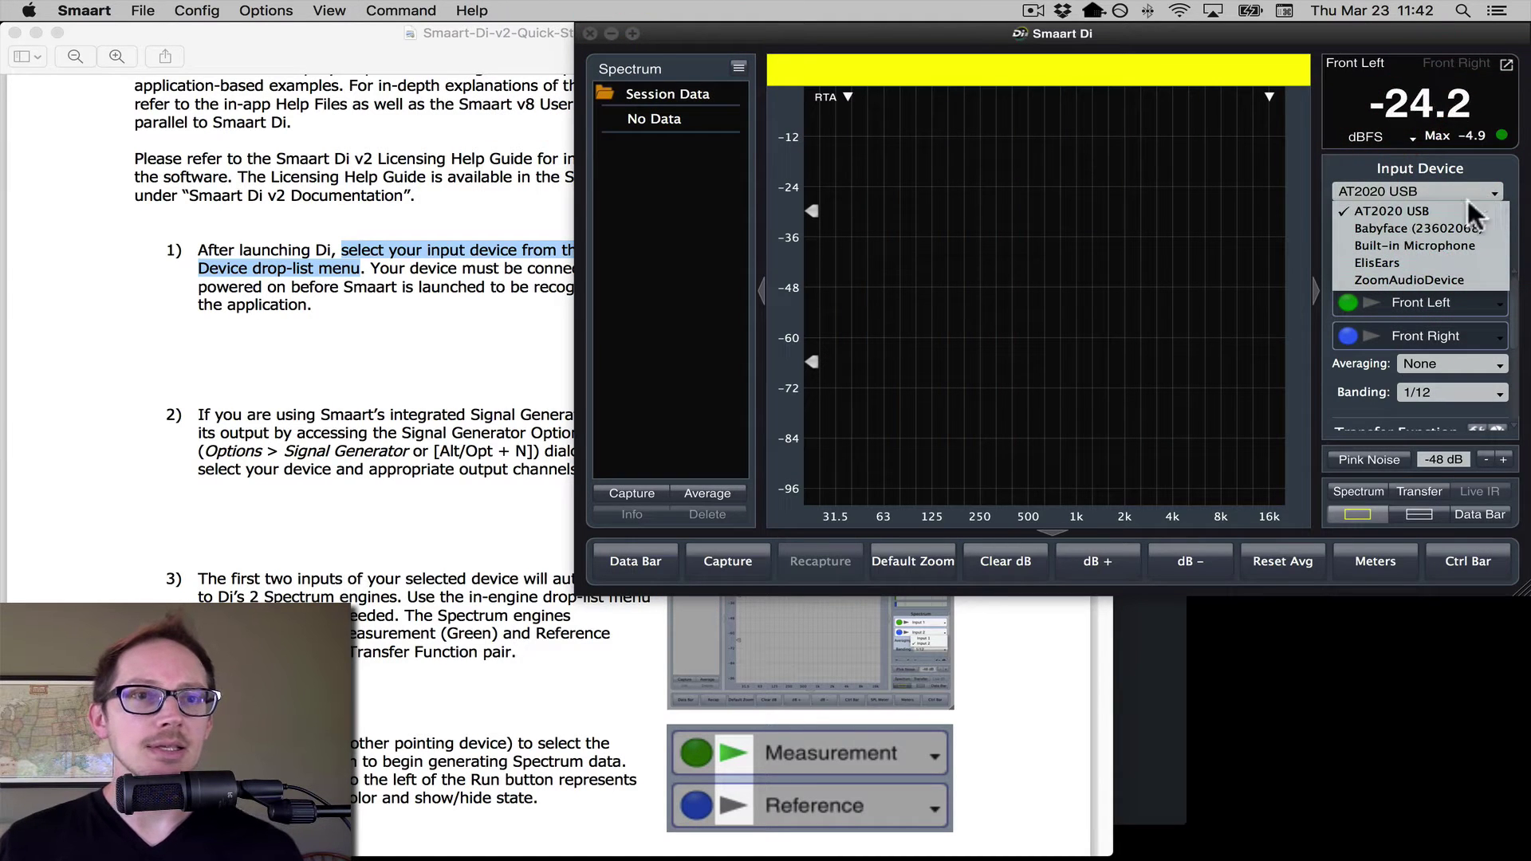
left_click(1418, 227)
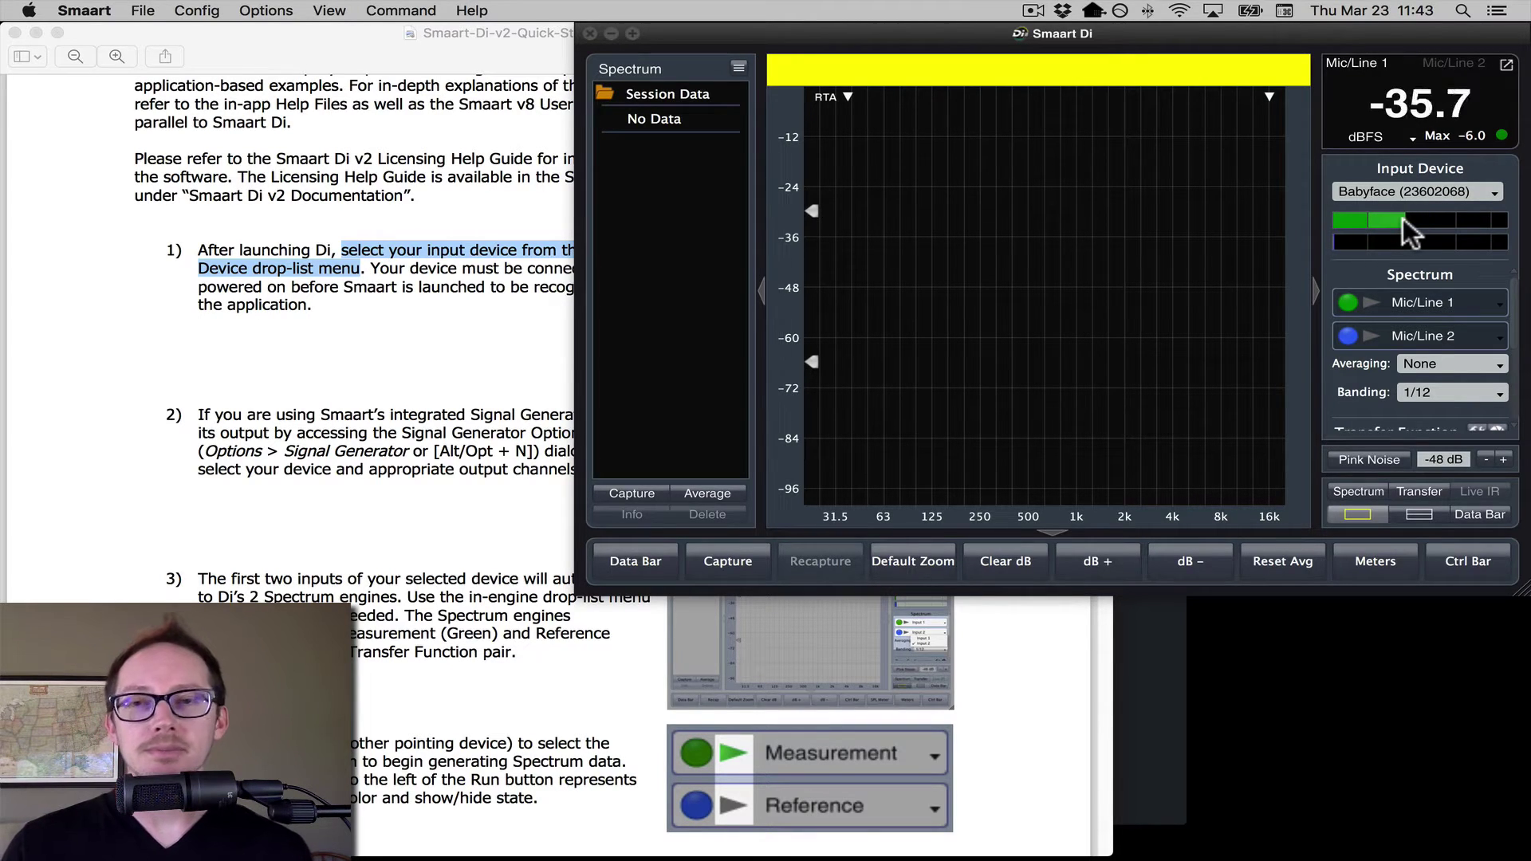
Return to the guide and highlight "Your device" in step 1 to review the device connection requirement.
left_click(427, 298)
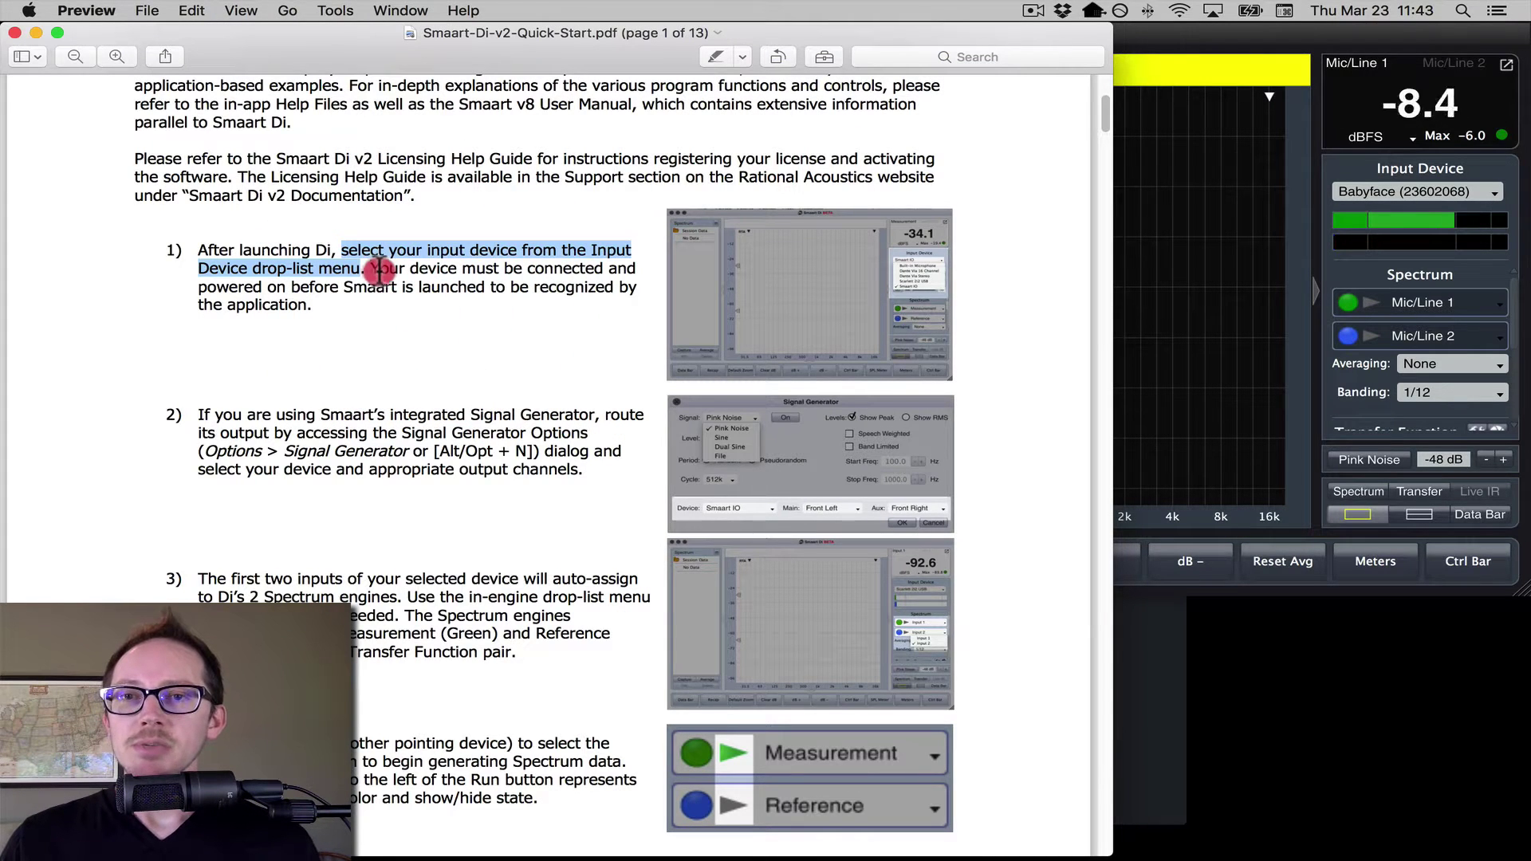
left_click(383, 295)
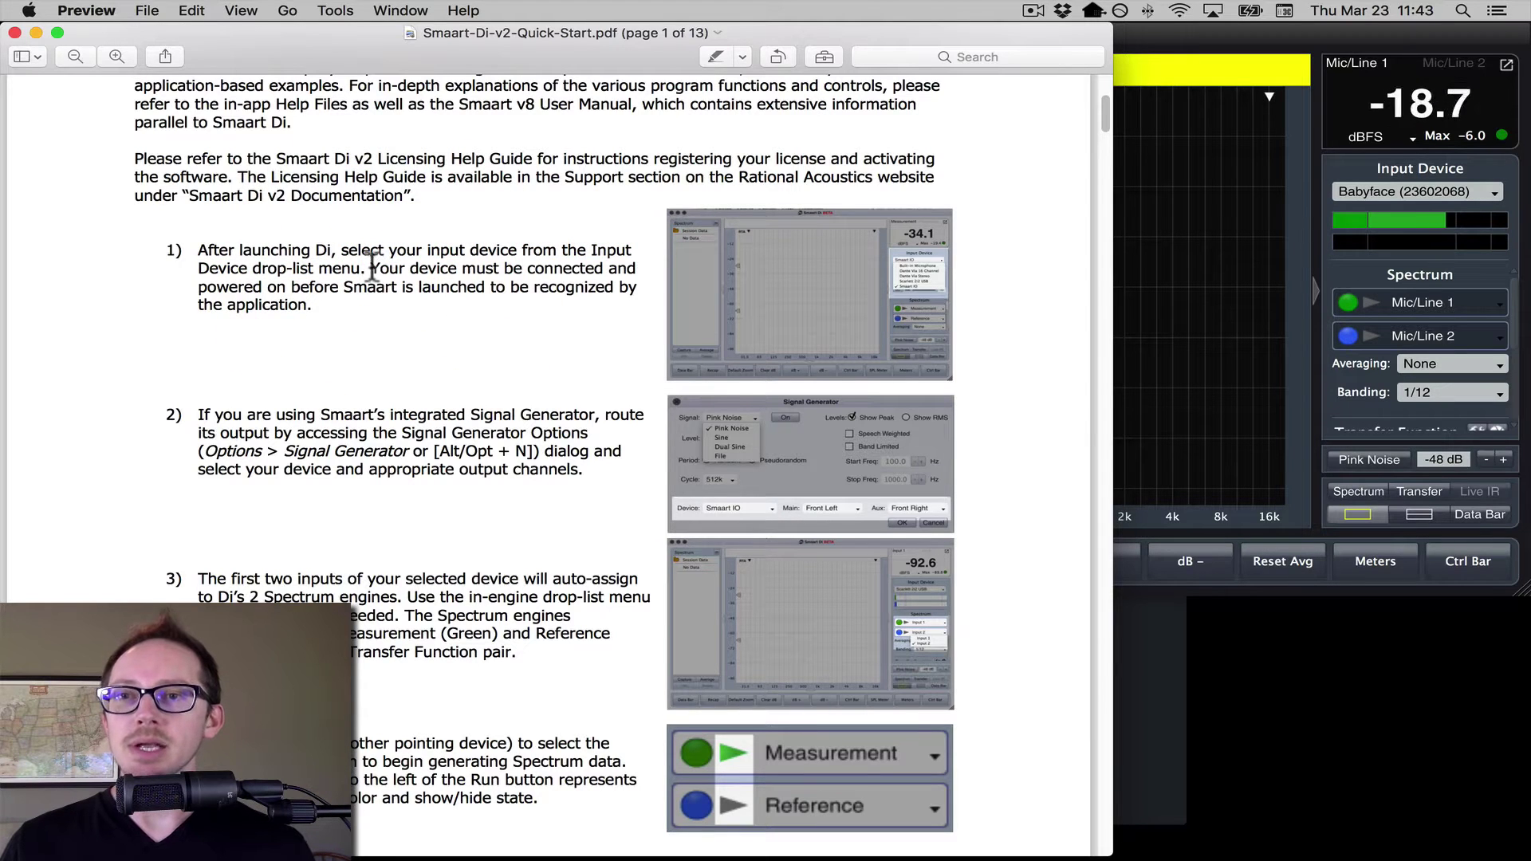
left_click_drag(372, 268, 457, 271)
left_click(405, 271)
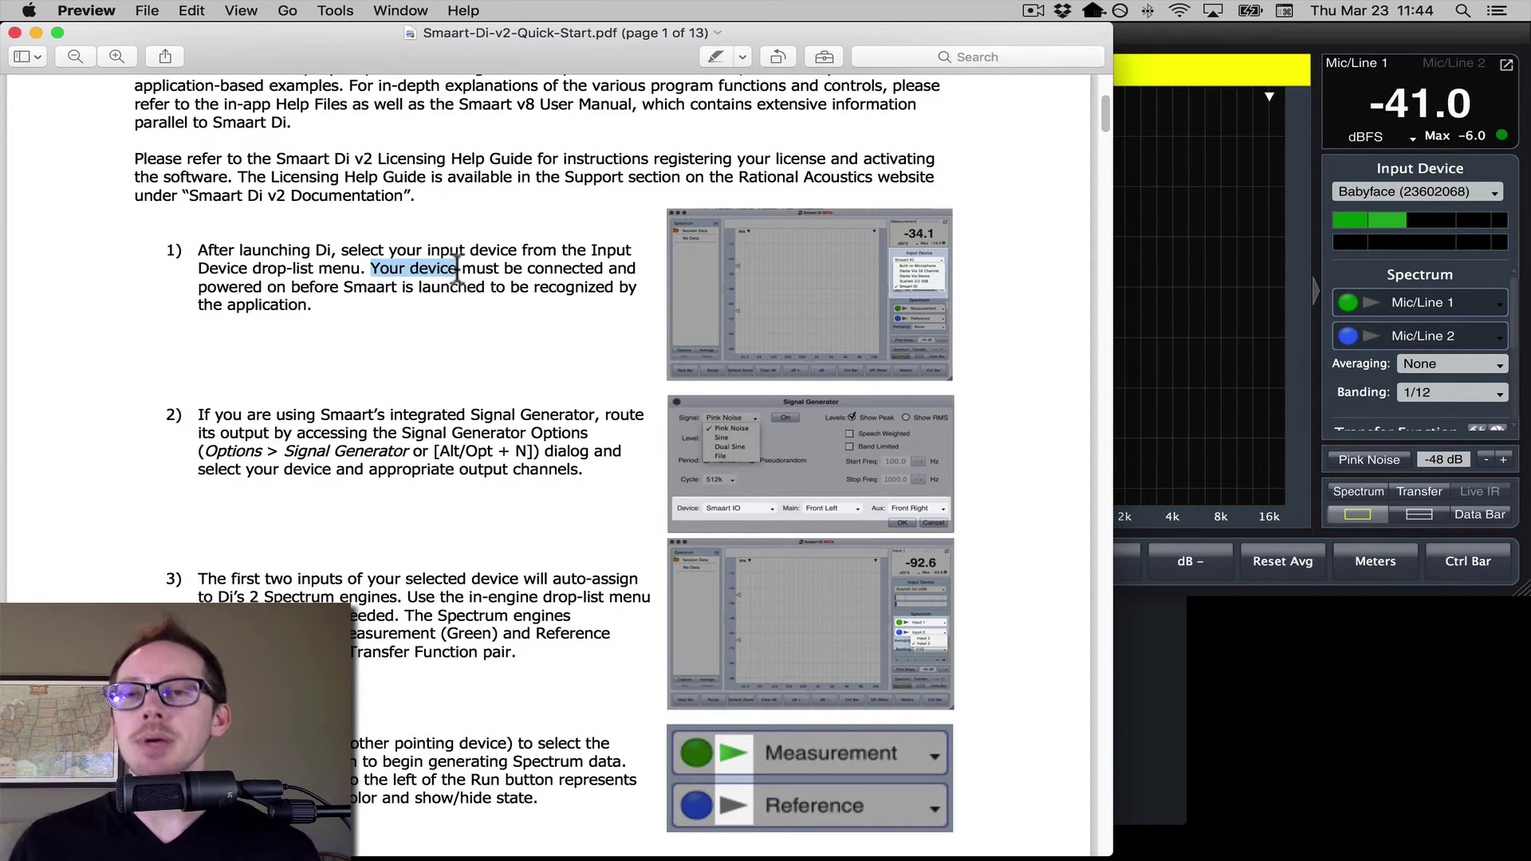
left_click(437, 299)
Read step 2 of the guide, highlighting the passages on the integrated Signal Generator and accessing its Options dialog.
scroll(425, 351, "down", 2)
scroll(426, 351, "down", 5)
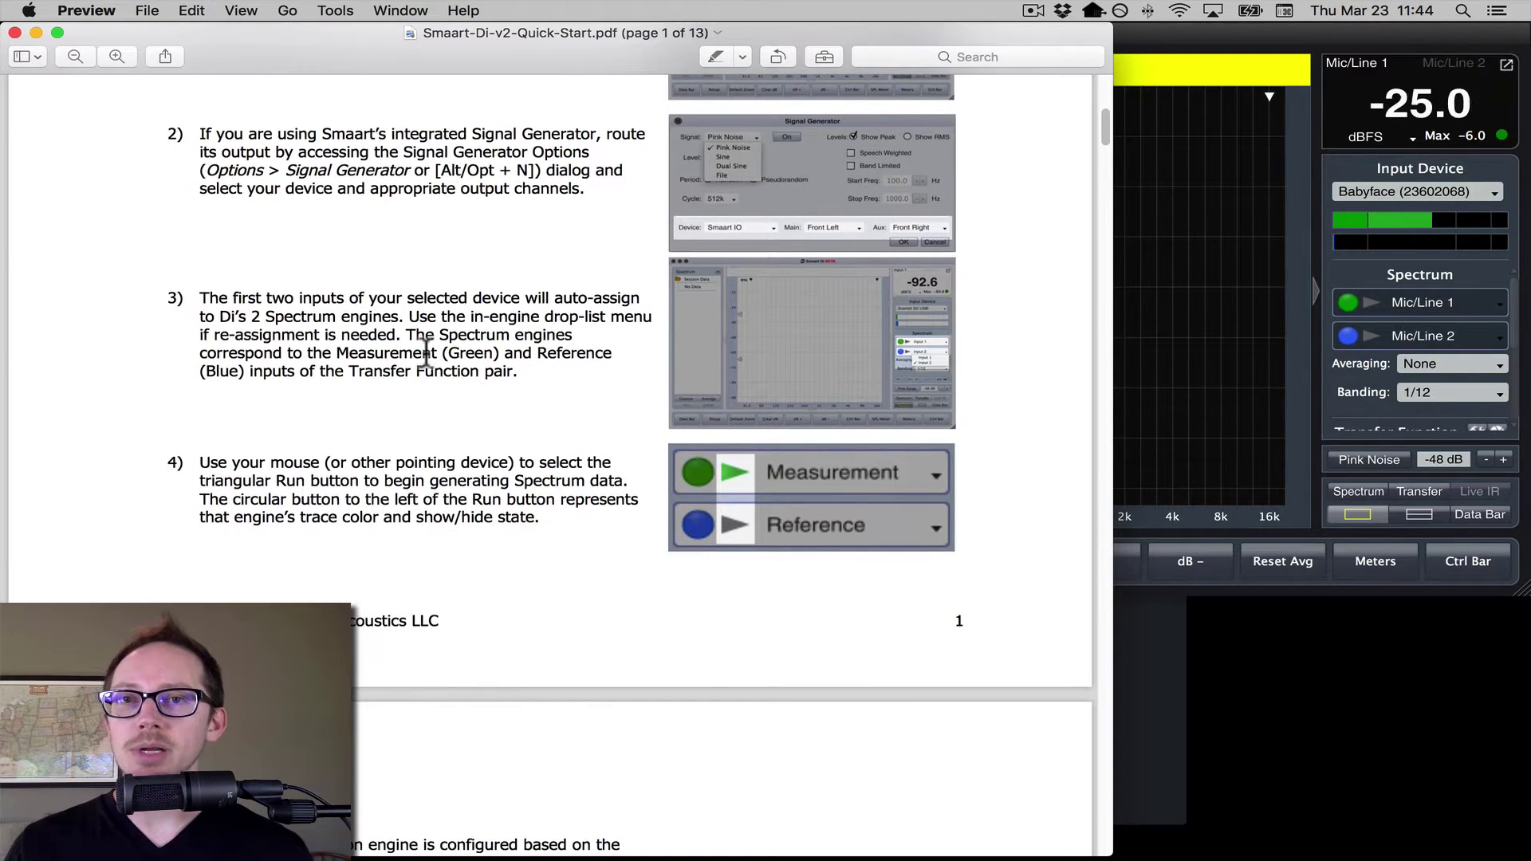
scroll(354, 177, "up", 3)
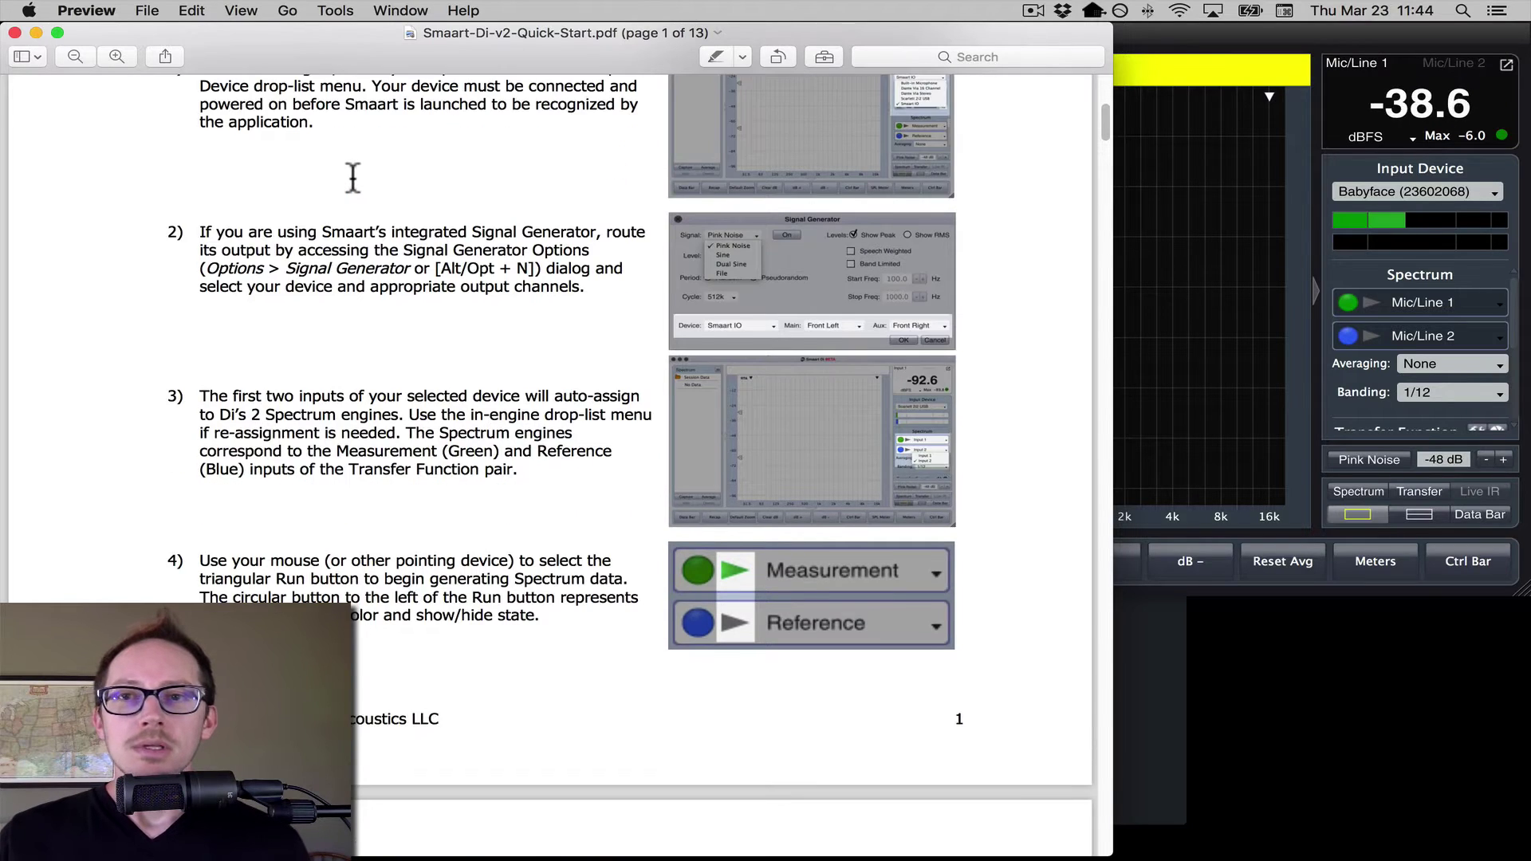
scroll(351, 174, "down", 3)
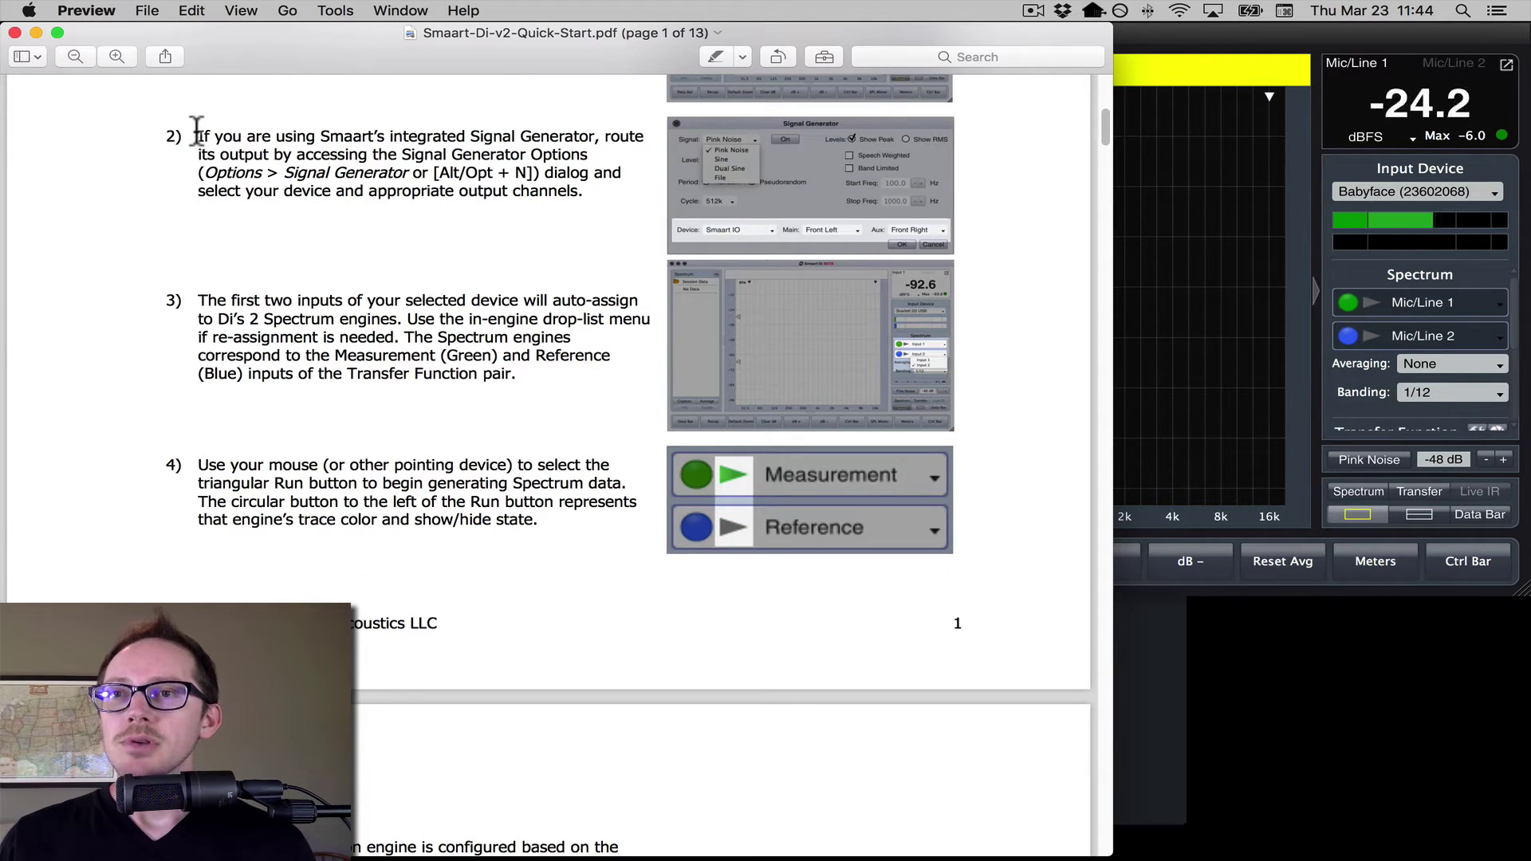
left_click_drag(199, 135, 600, 137)
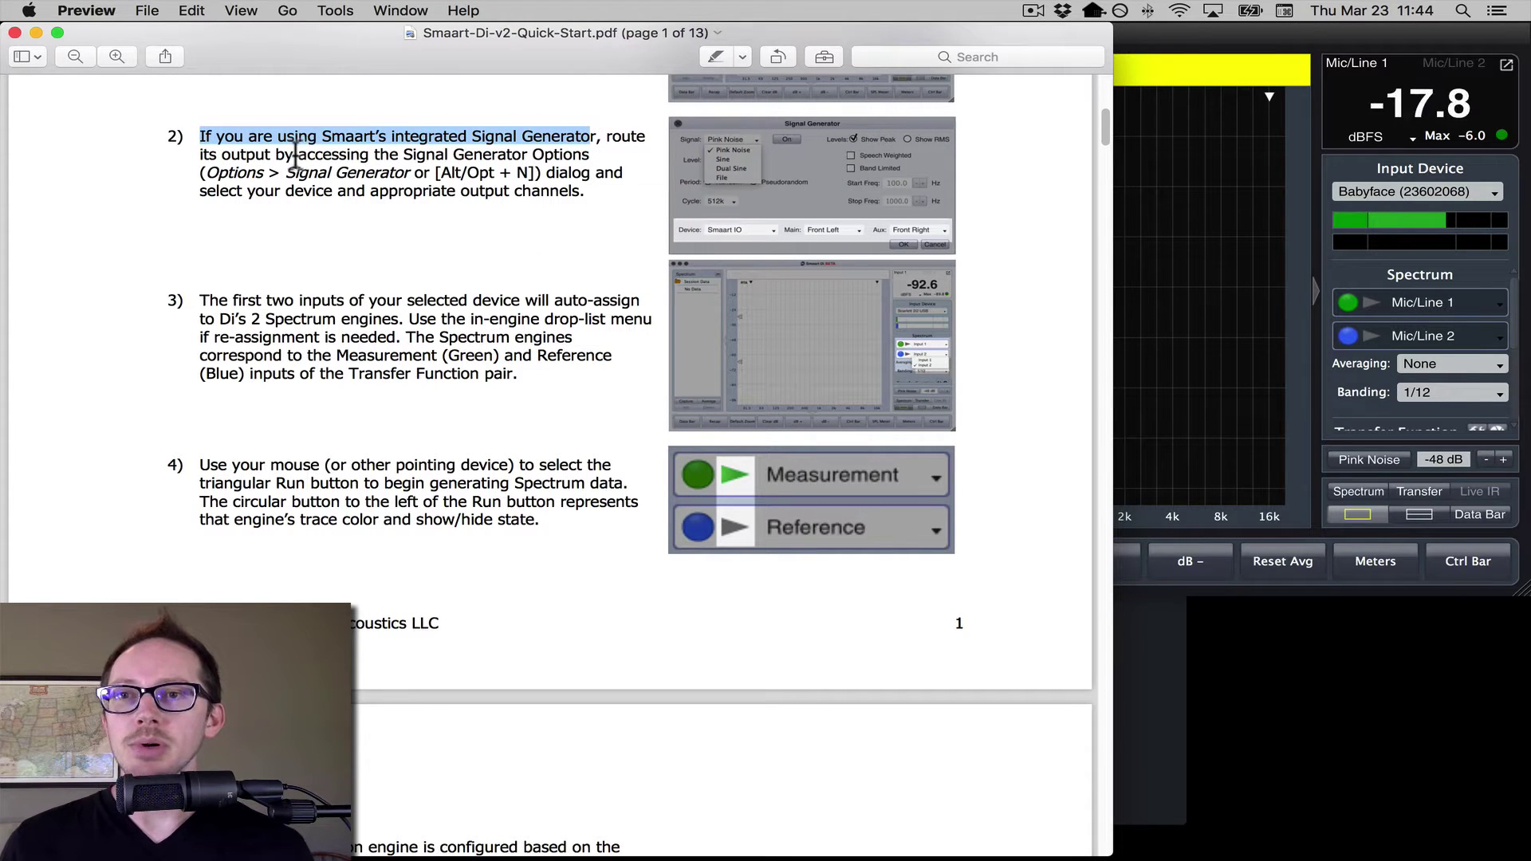
left_click_drag(303, 154, 588, 163)
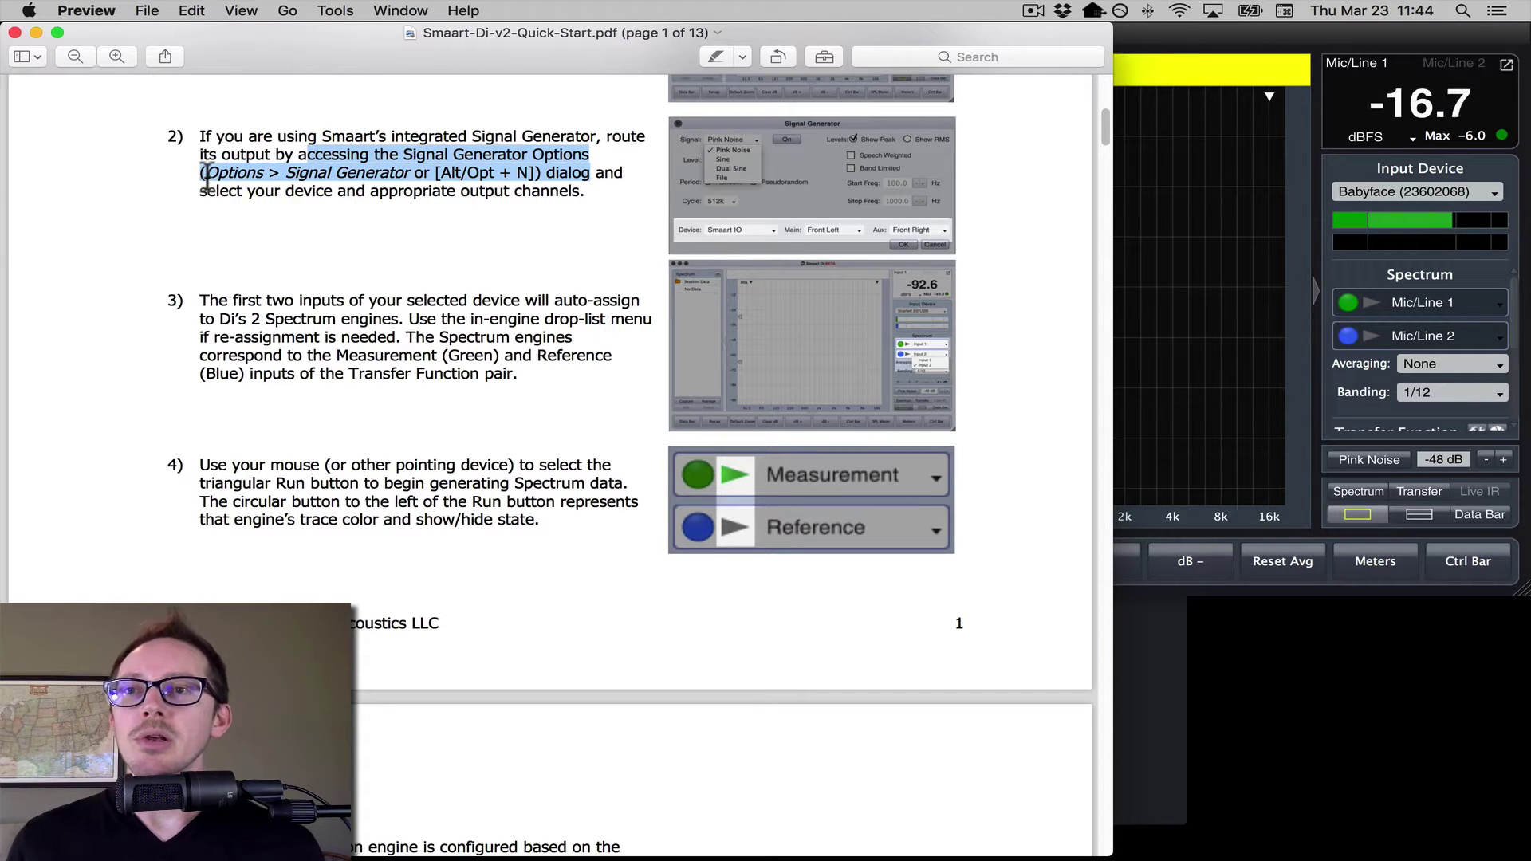
Switch to Smaart Di, open the Signal Generator options and move the dialog slightly aside.
key("super+Tab")
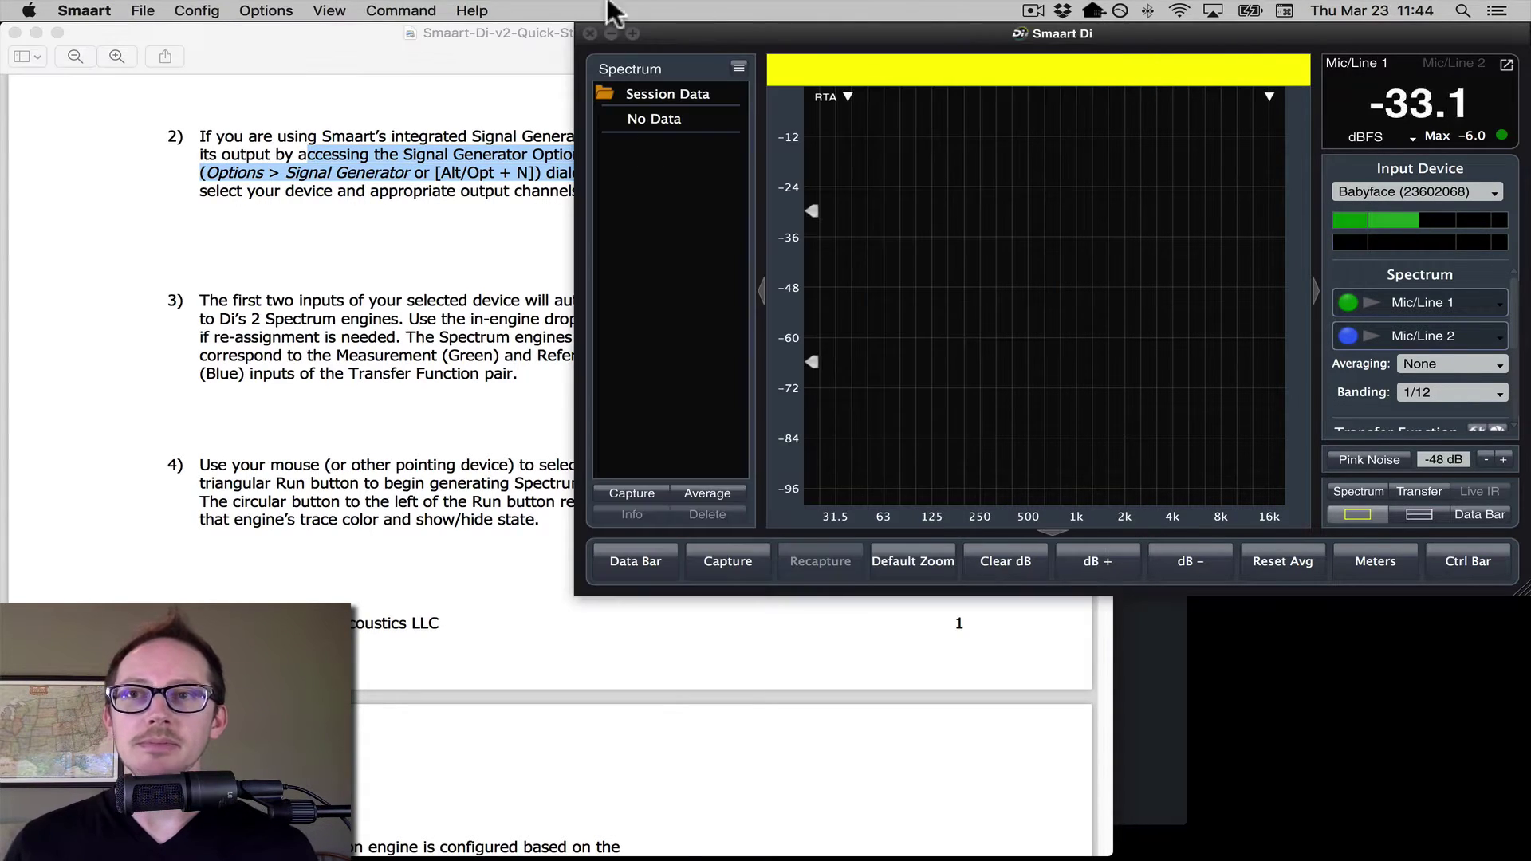
left_click(237, 8)
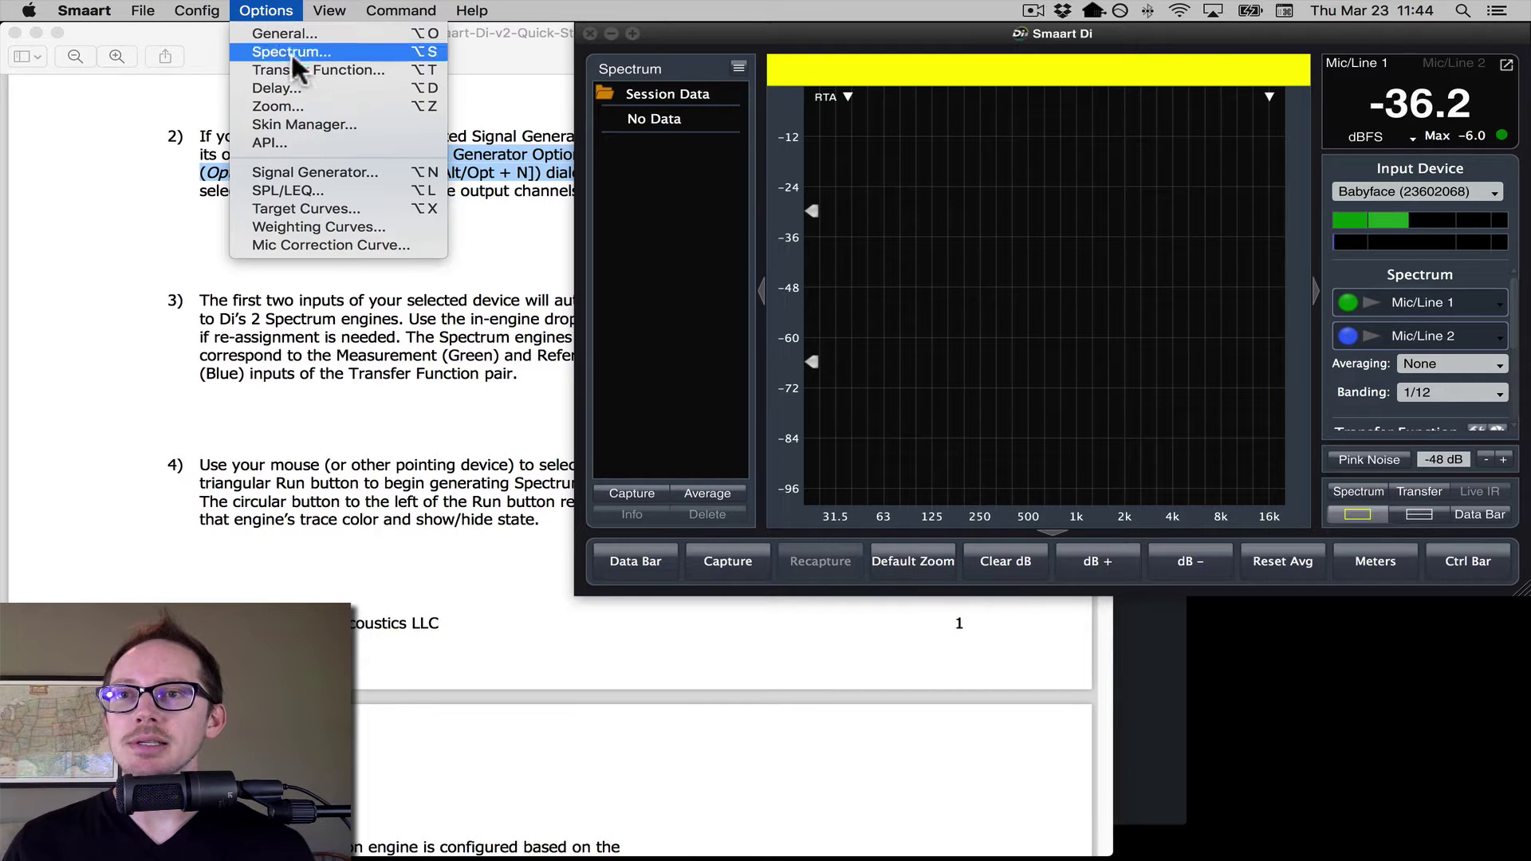
left_click(318, 171)
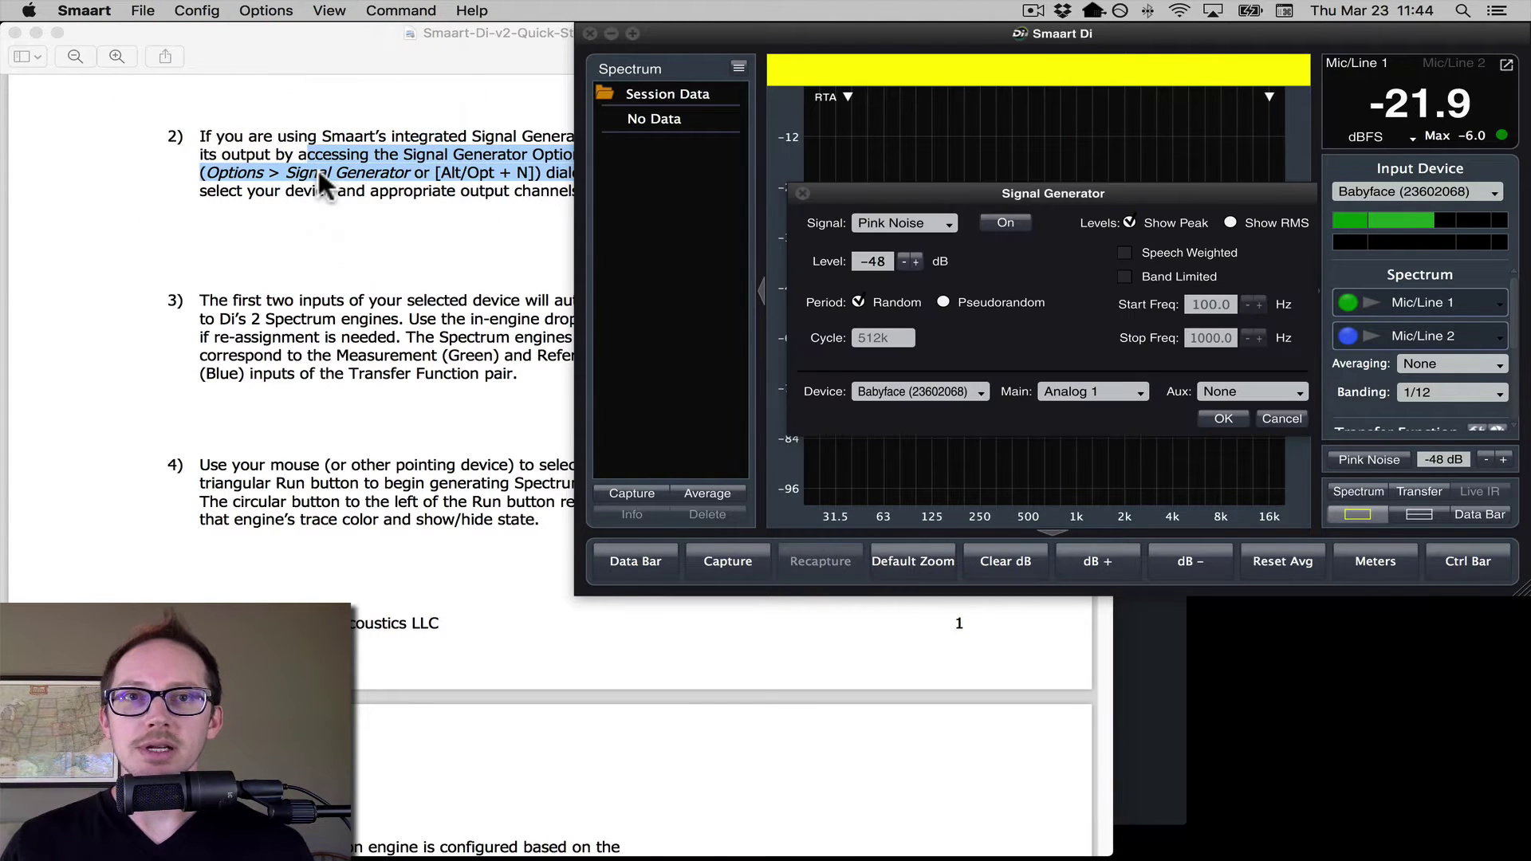
left_click_drag(1023, 194, 970, 180)
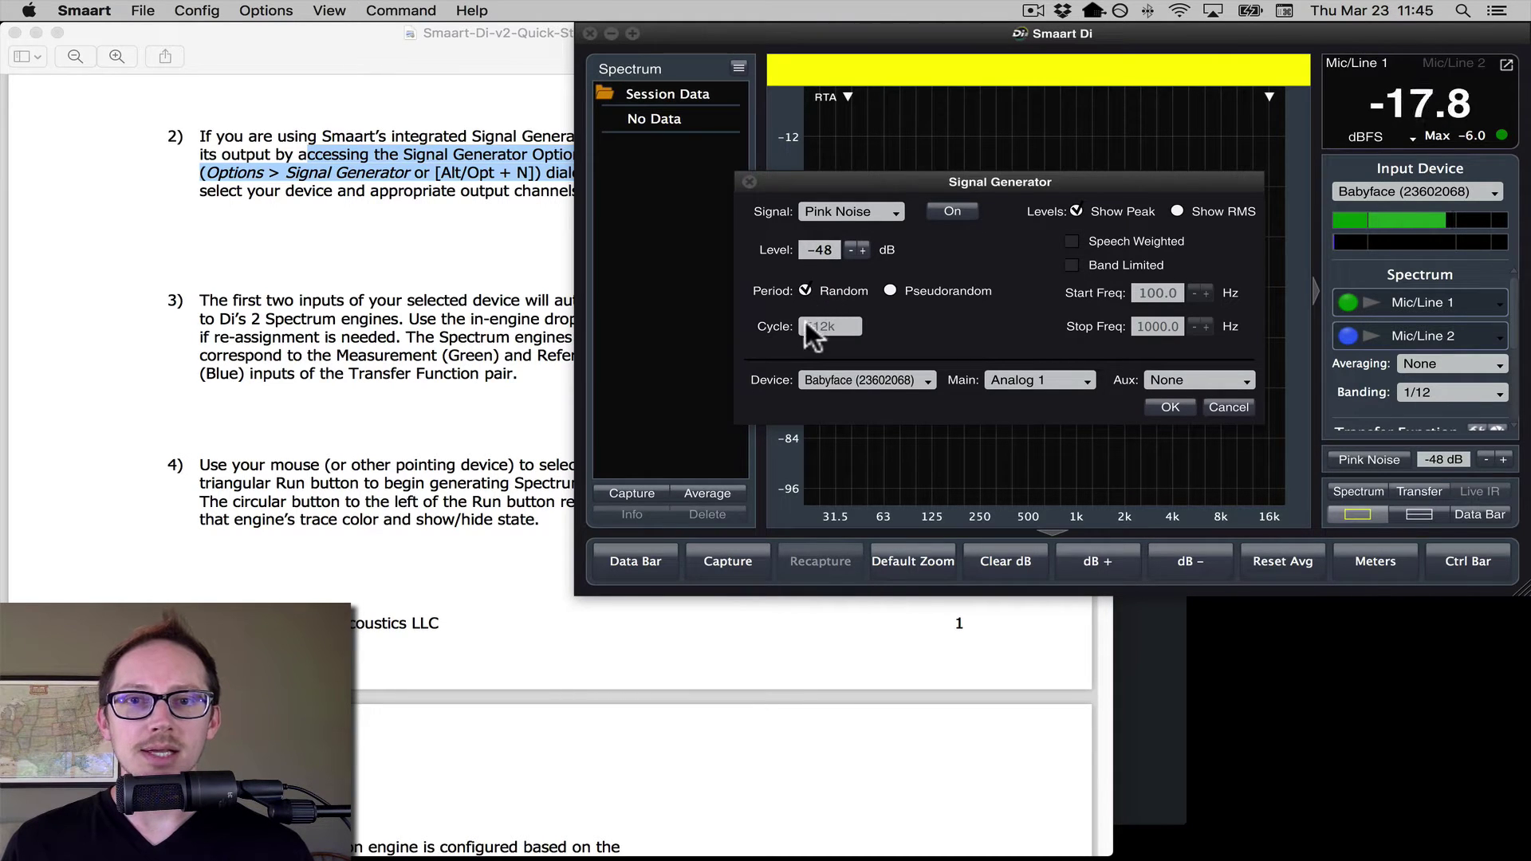
Review the signal generator's output device choices, and set its Aux output to Phones 3.
left_click(917, 375)
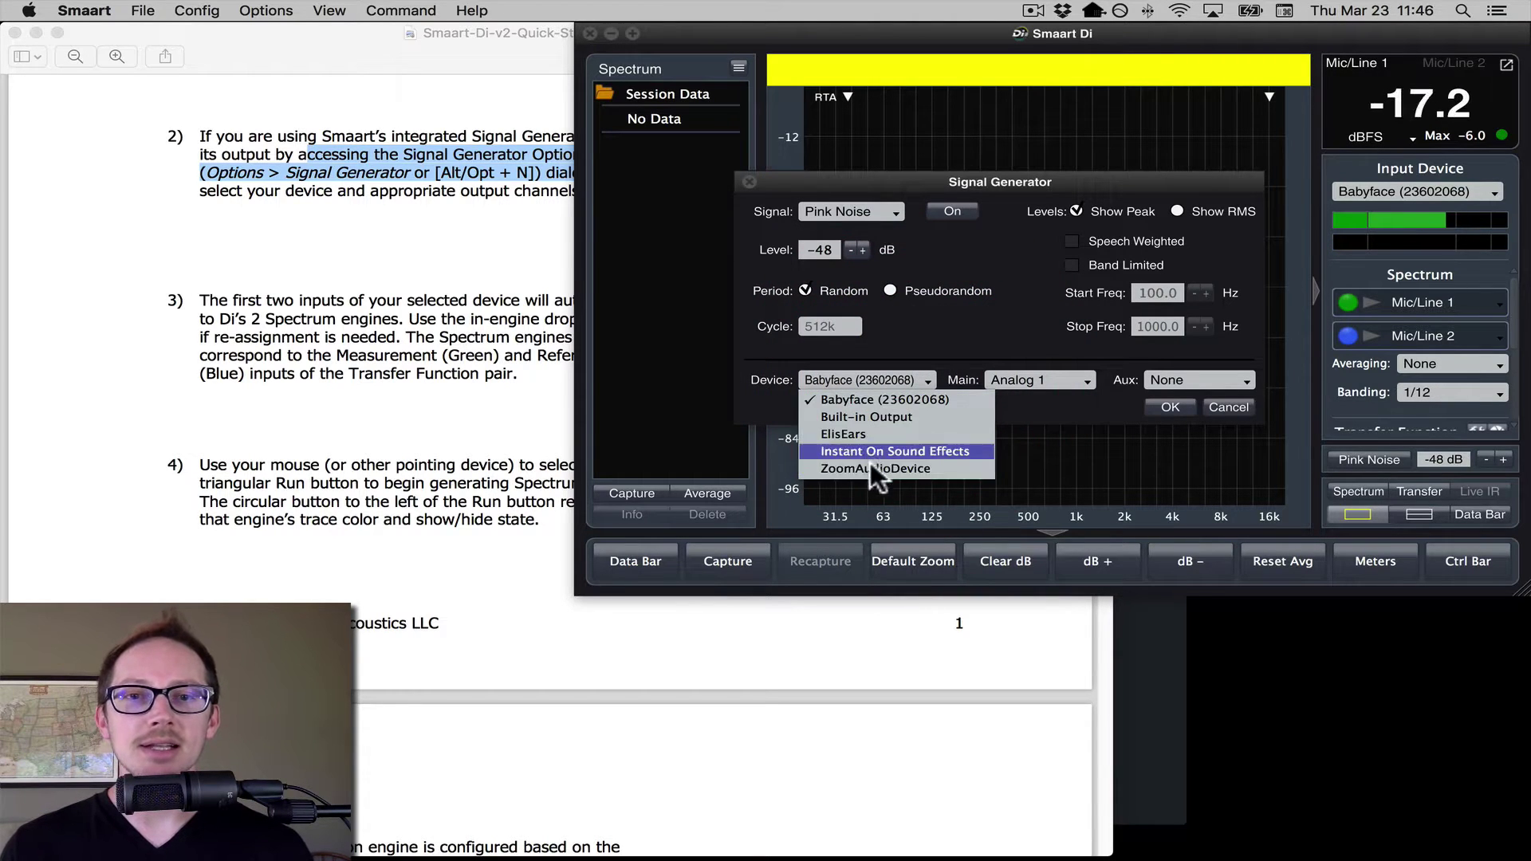
left_click(912, 375)
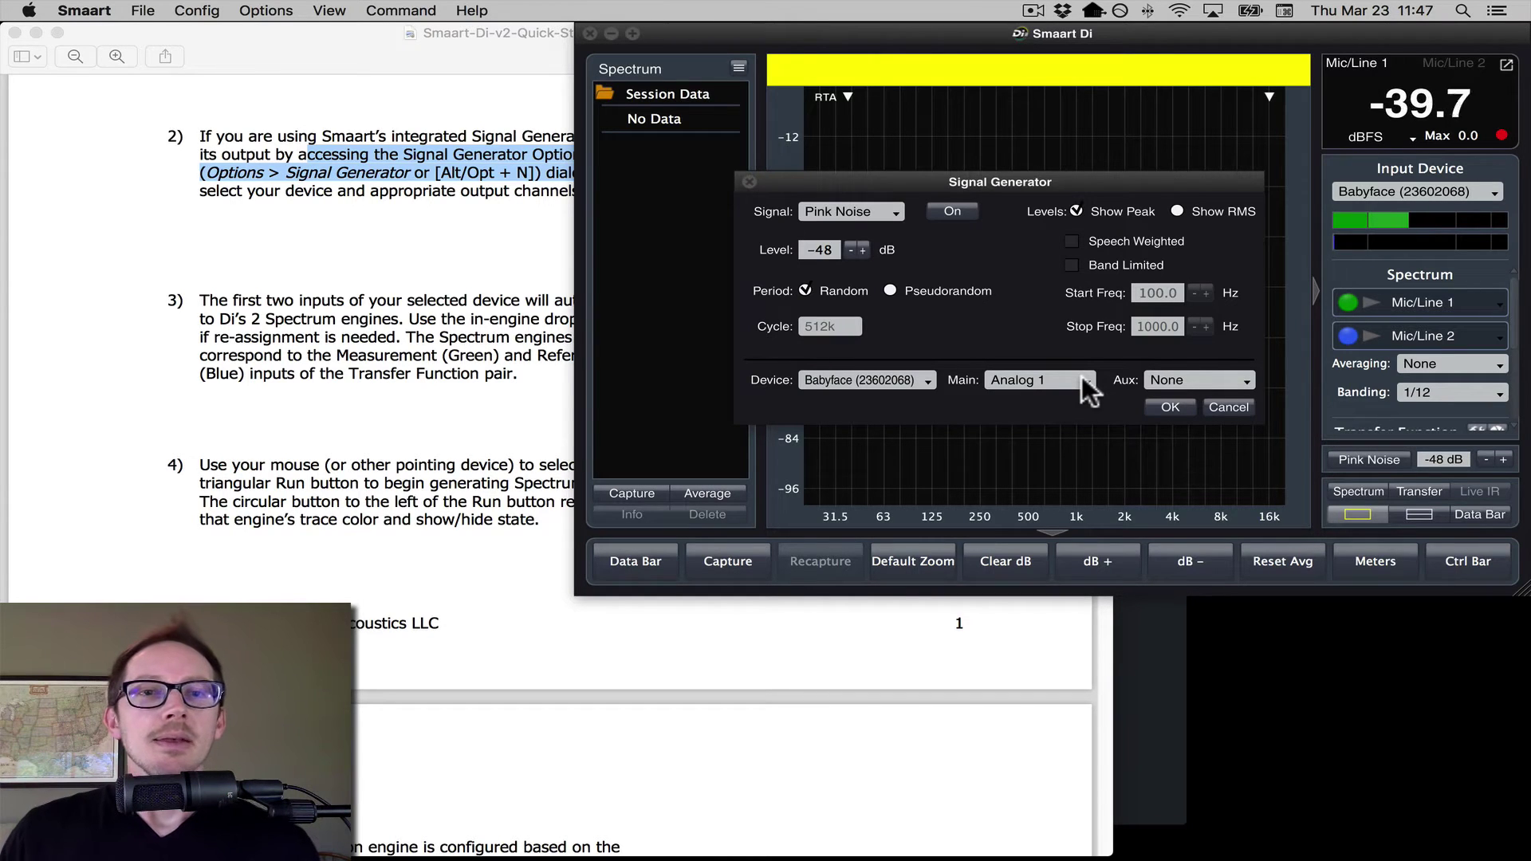
left_click(1237, 377)
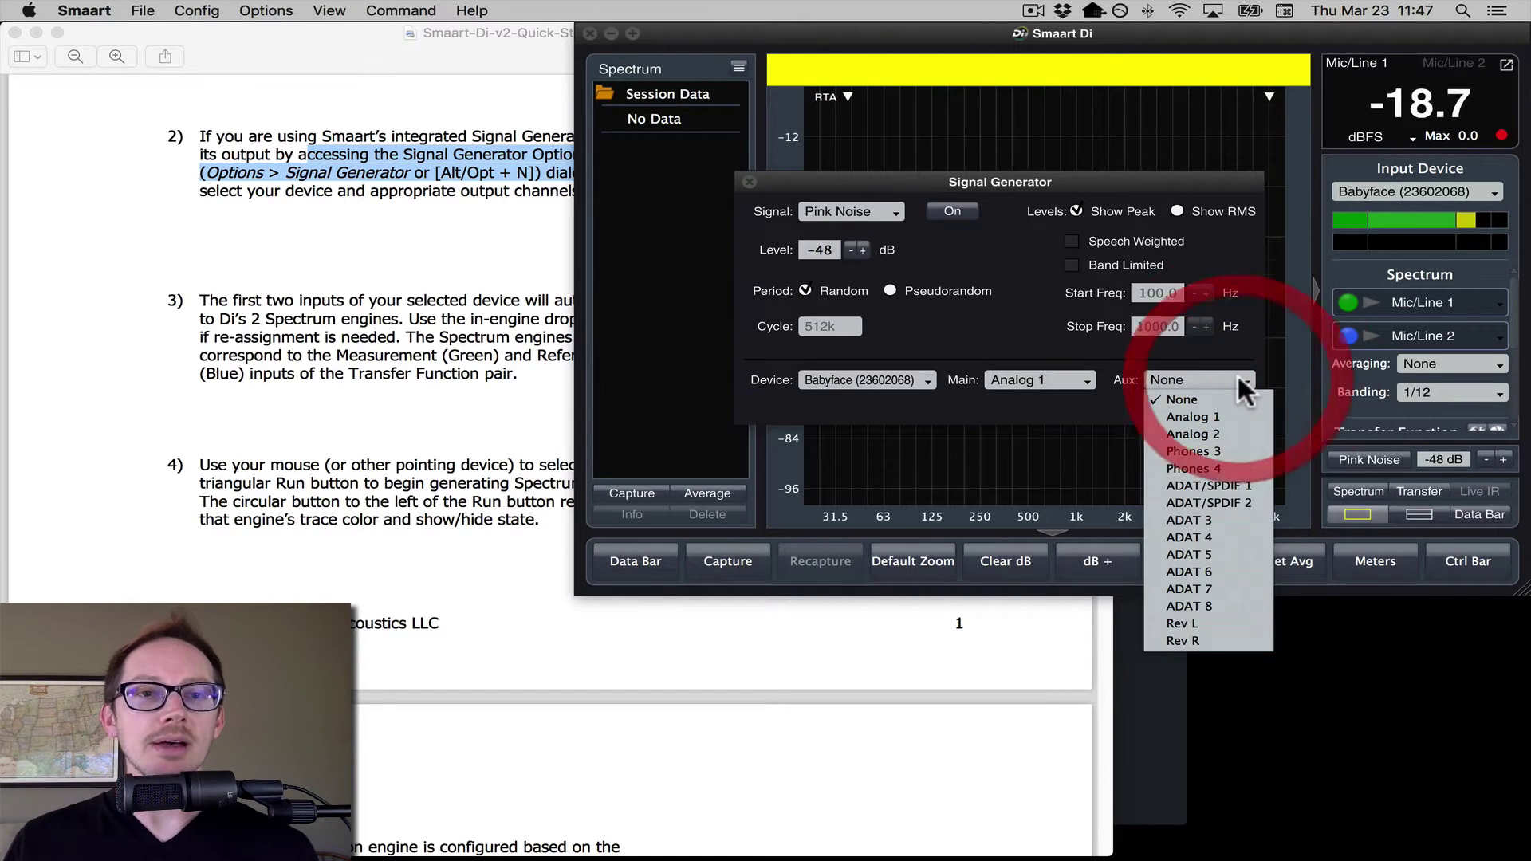
left_click(1198, 450)
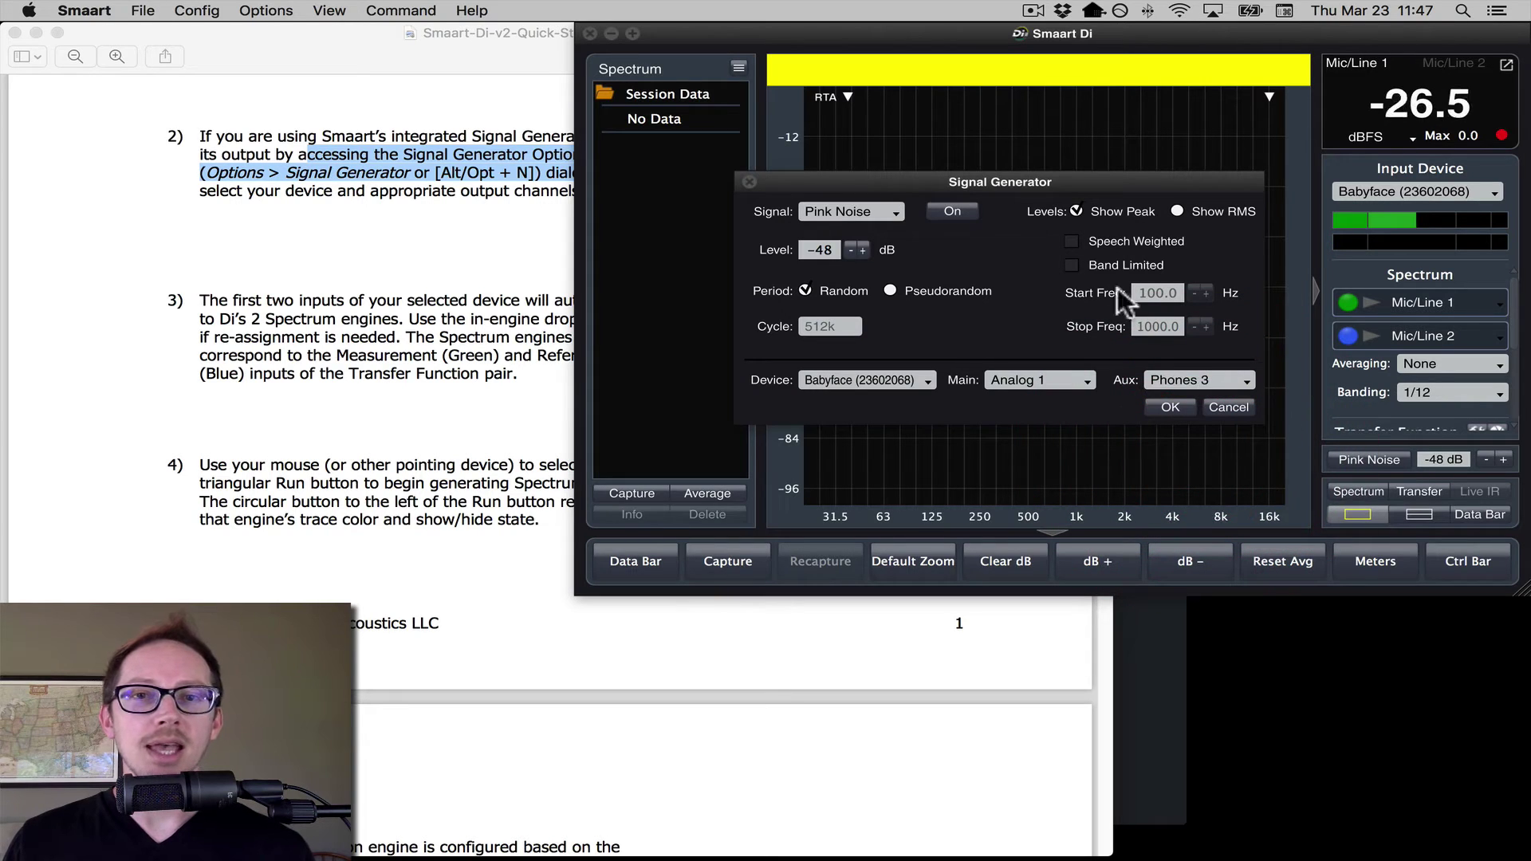
Turn on the pink noise generator, raise its level to -20 dB and switch it off.
left_click(958, 210)
left_click(863, 249)
left_click(863, 249)
left_click(863, 249)
left_click(863, 249)
left_click(863, 249)
left_click(863, 249)
left_click(863, 249)
left_click(863, 248)
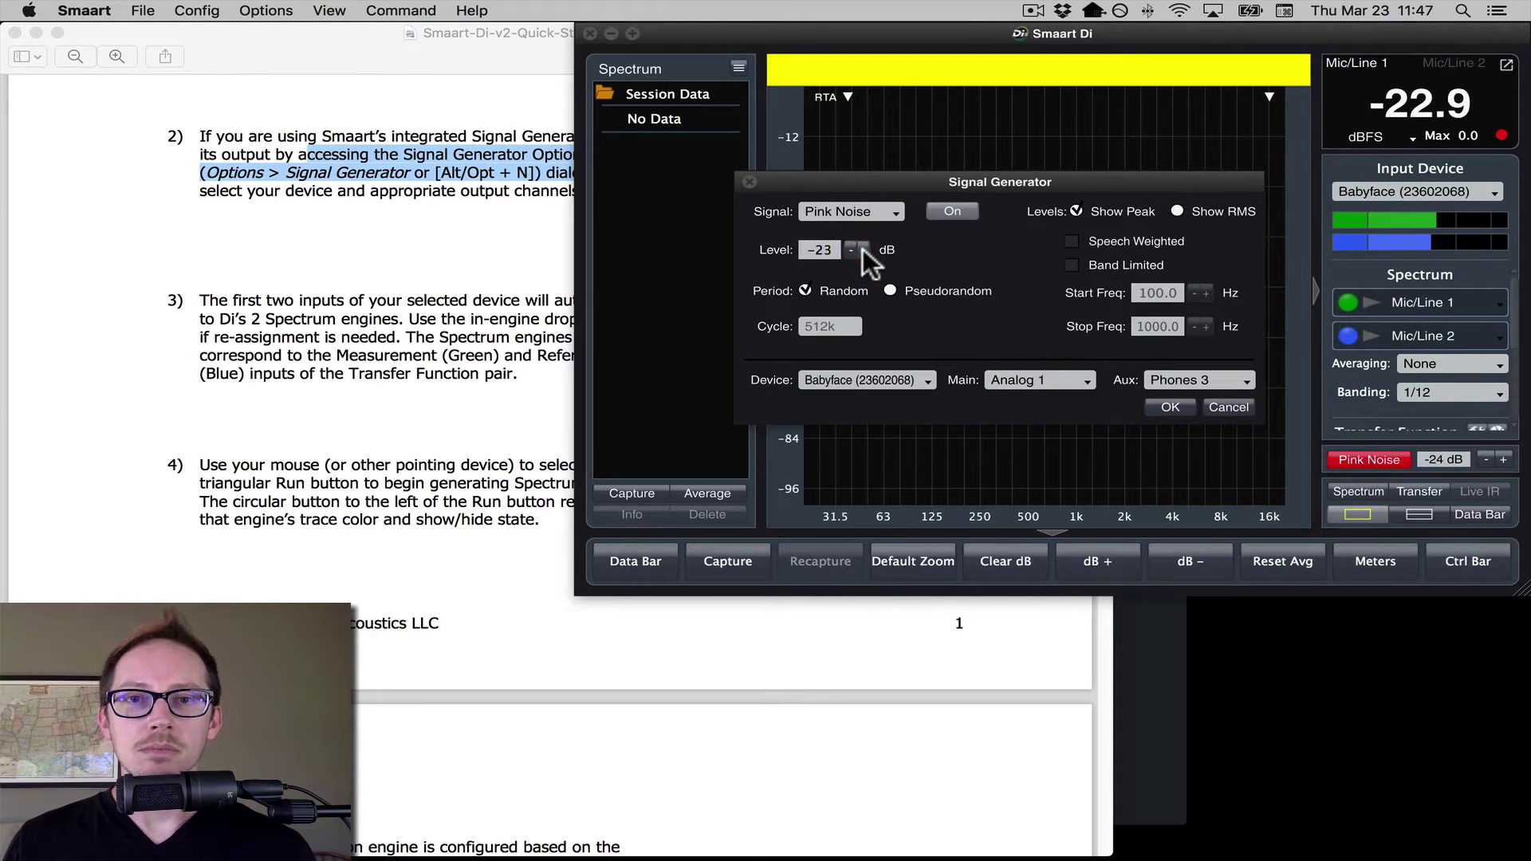
left_click(863, 249)
left_click(955, 208)
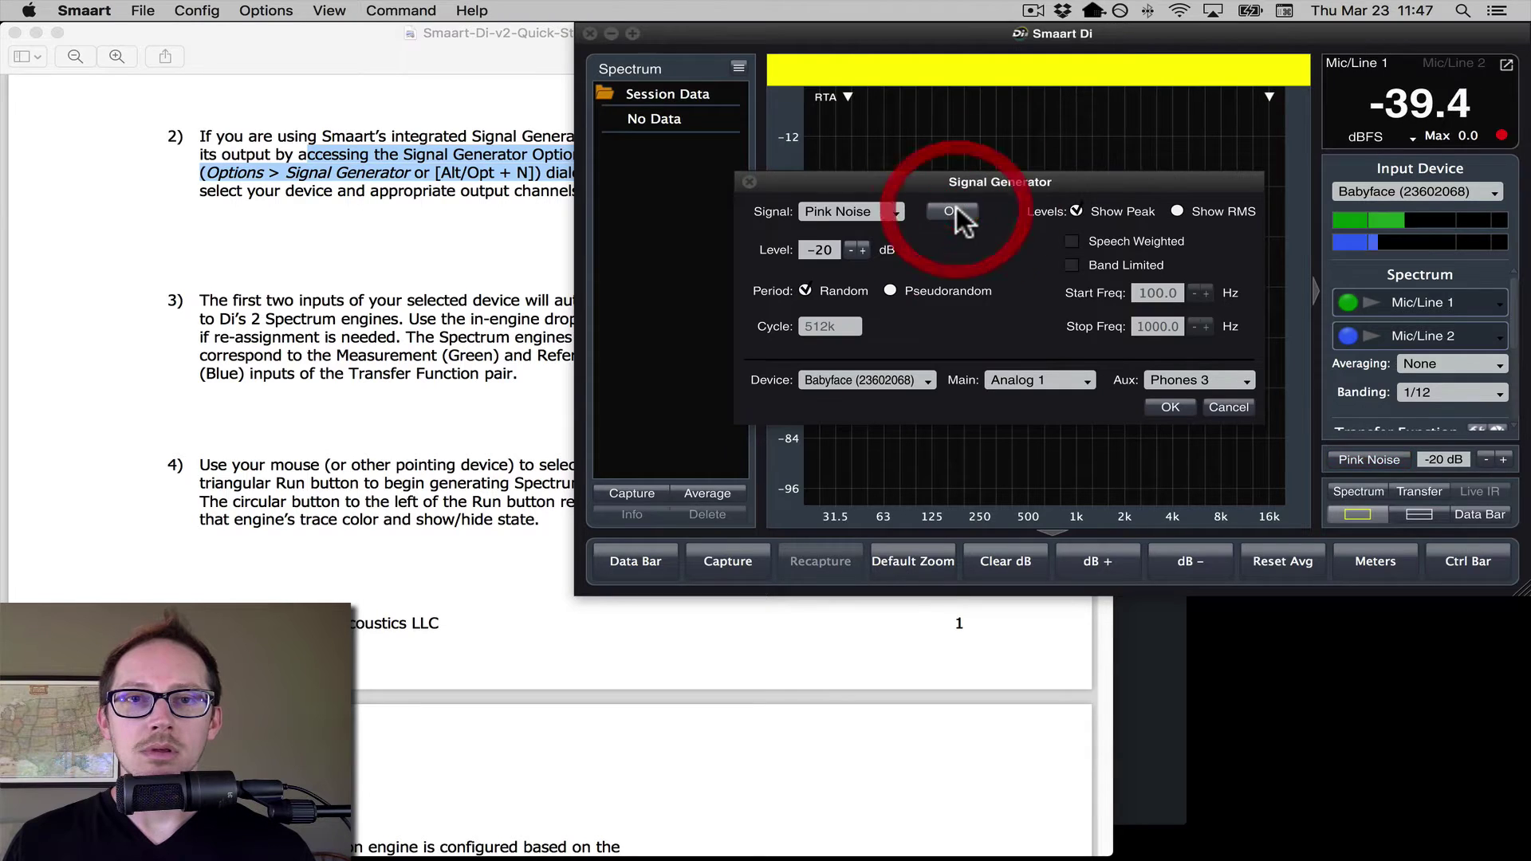
Test the pink noise again, adjusting the generator level to -19 dB before switching it off.
left_click(863, 249)
left_click(849, 248)
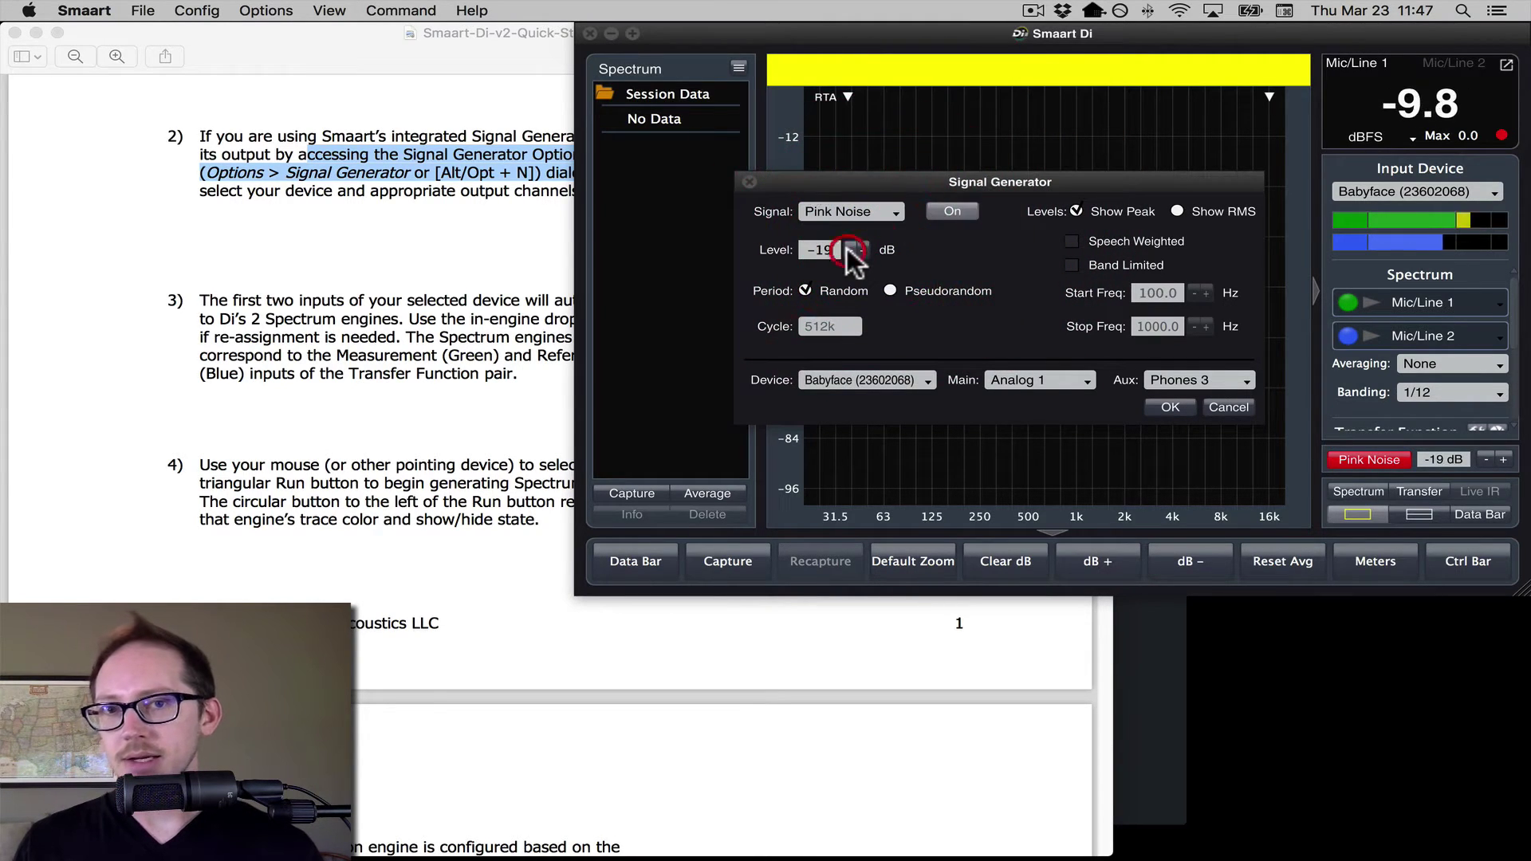
left_click(953, 212)
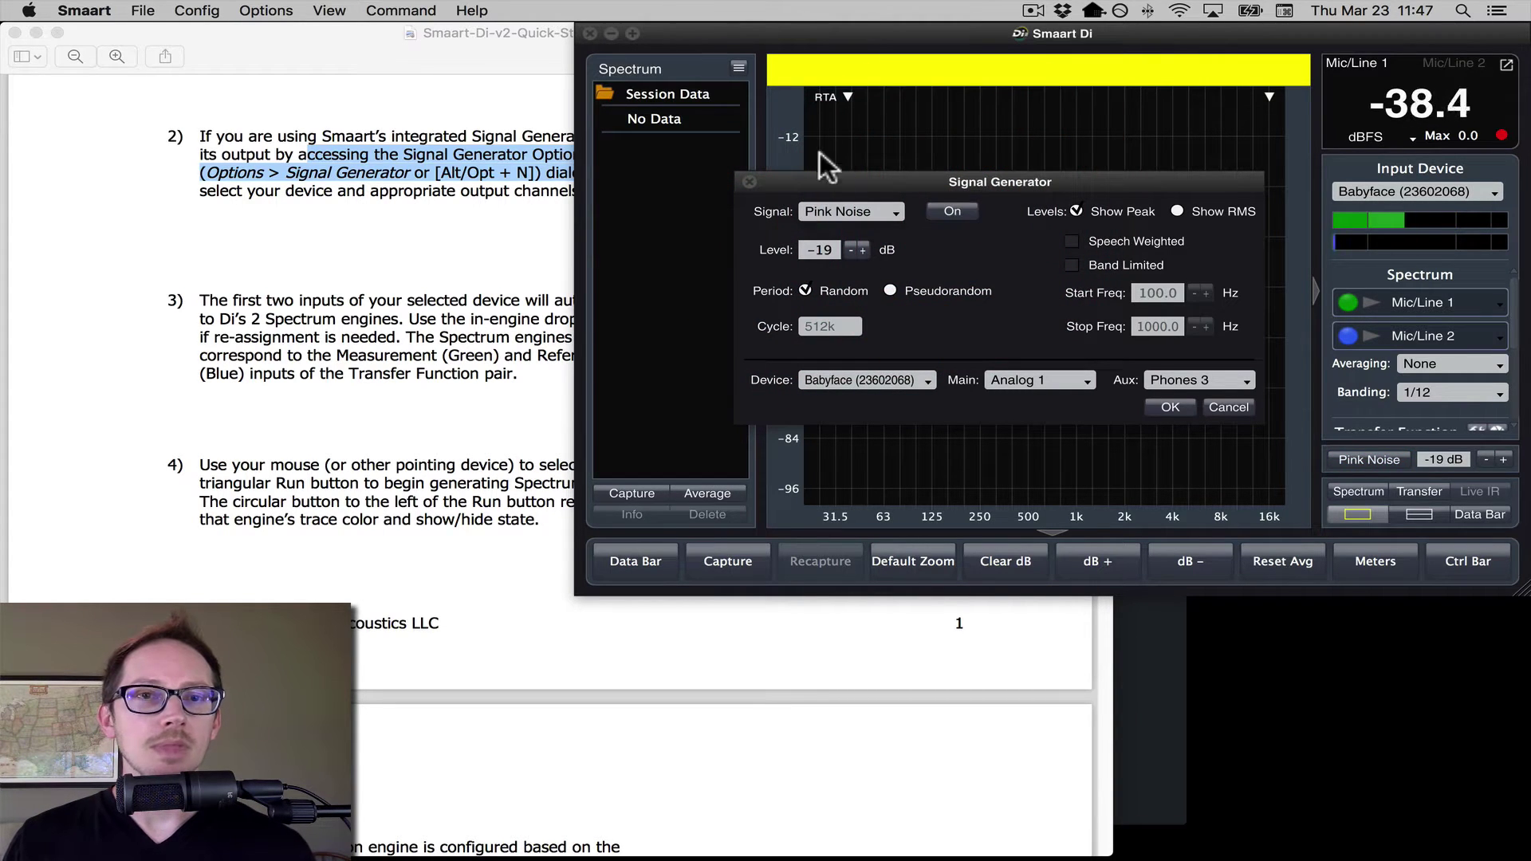
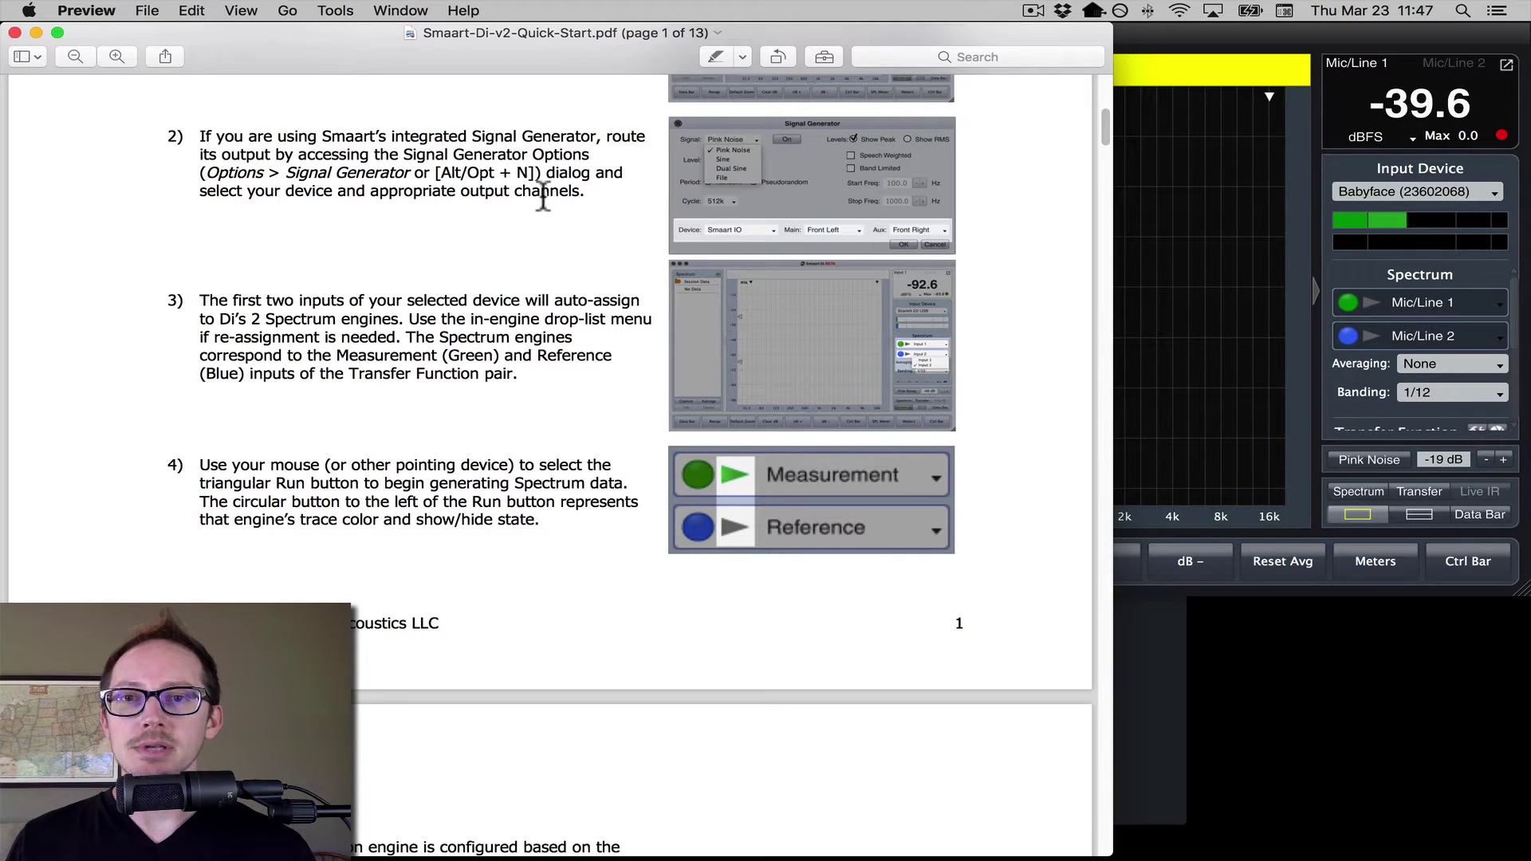
Read step 3 of the guide, highlighting the sentences on automatic input assignment and in-engine re-assignment, and check Smaart Di's input meters in between.
left_click_drag(1107, 139, 1106, 151)
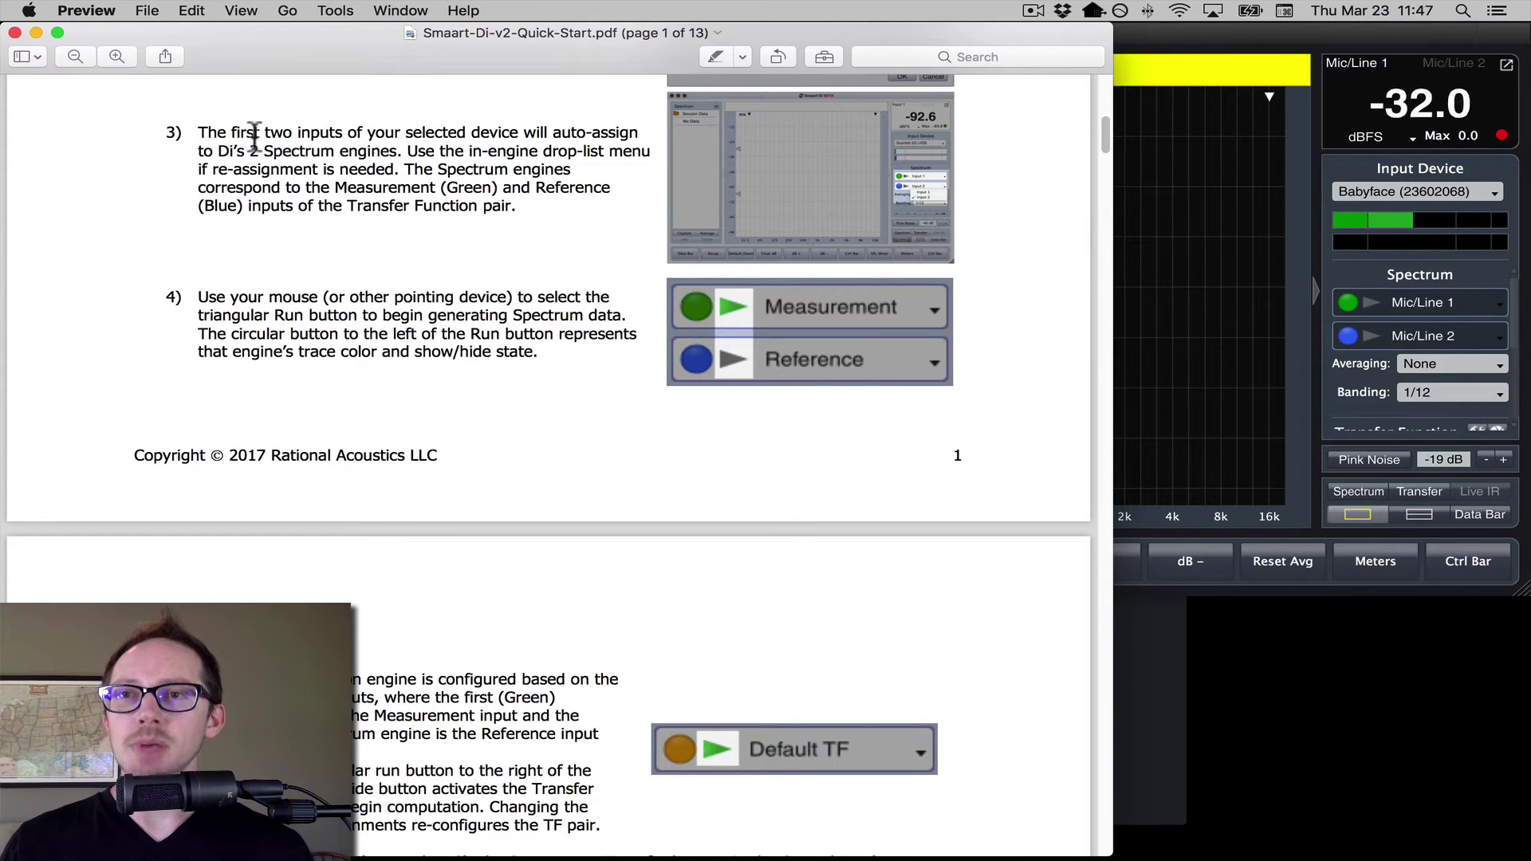
left_click_drag(203, 131, 397, 150)
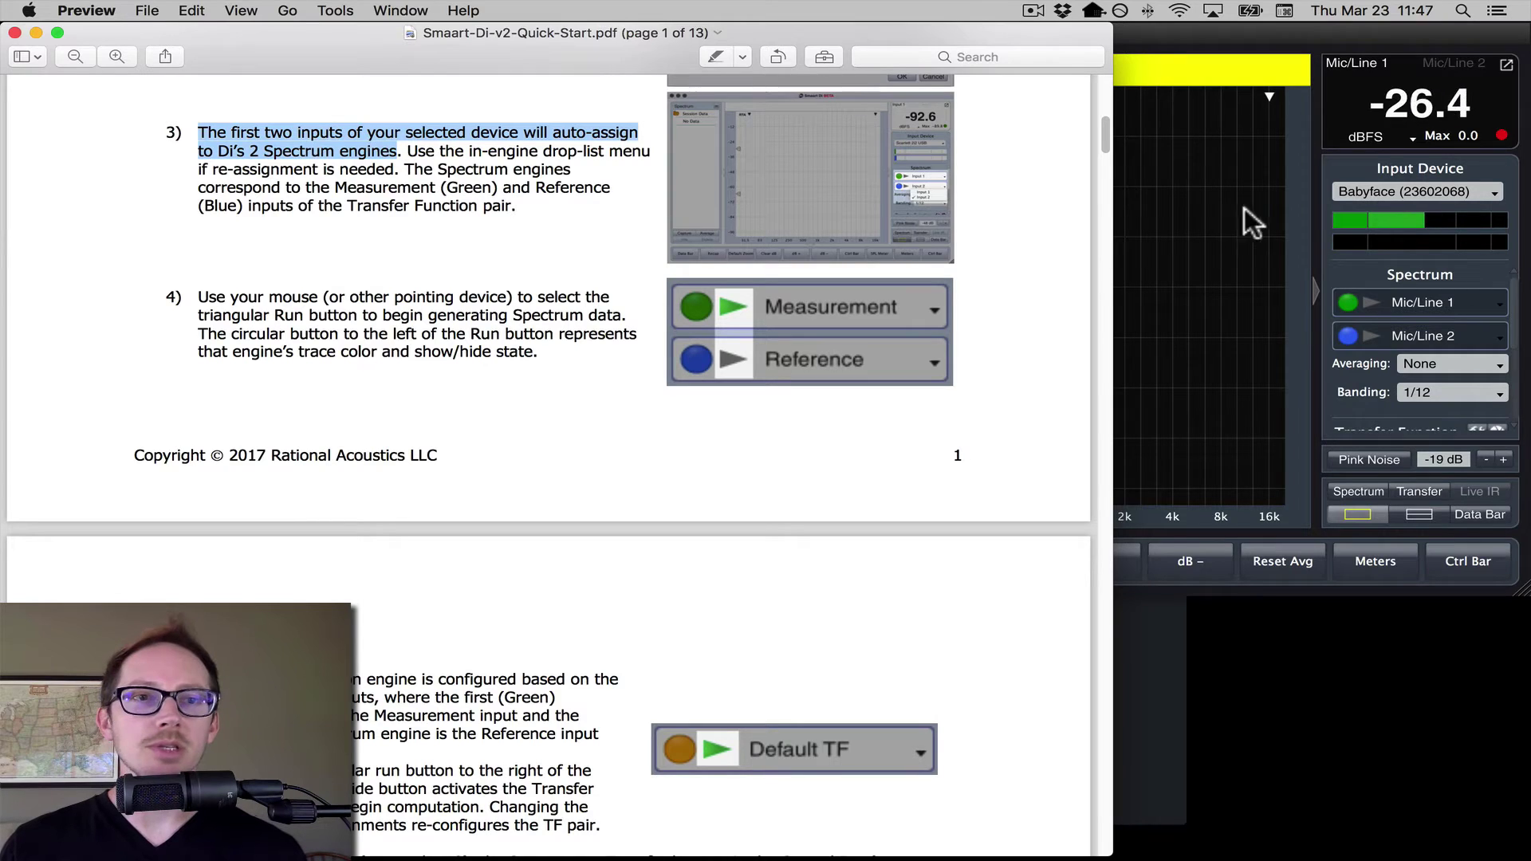
left_click(1314, 222)
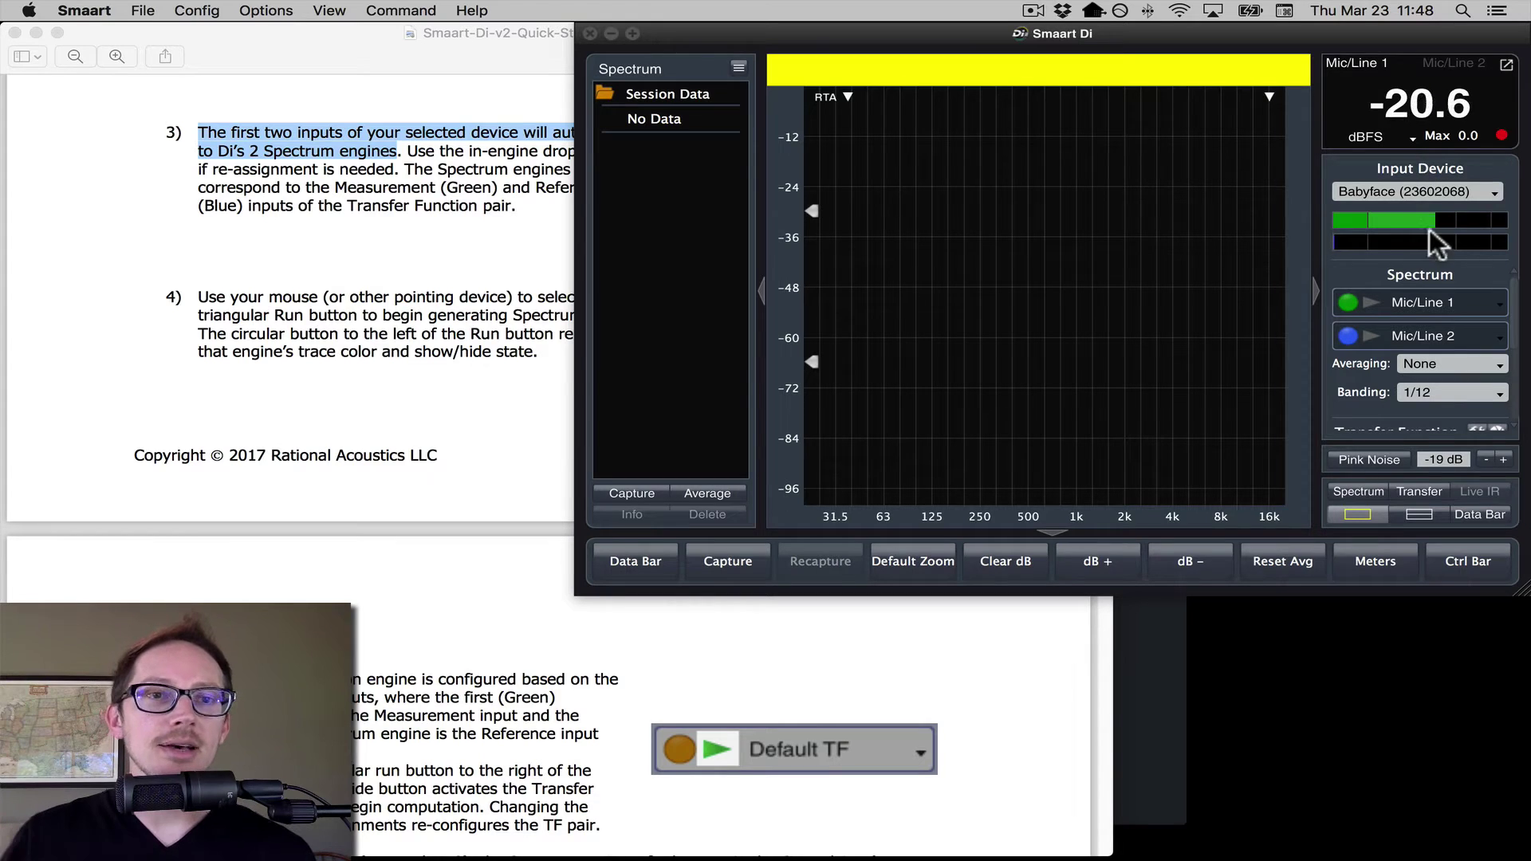
left_click(427, 227)
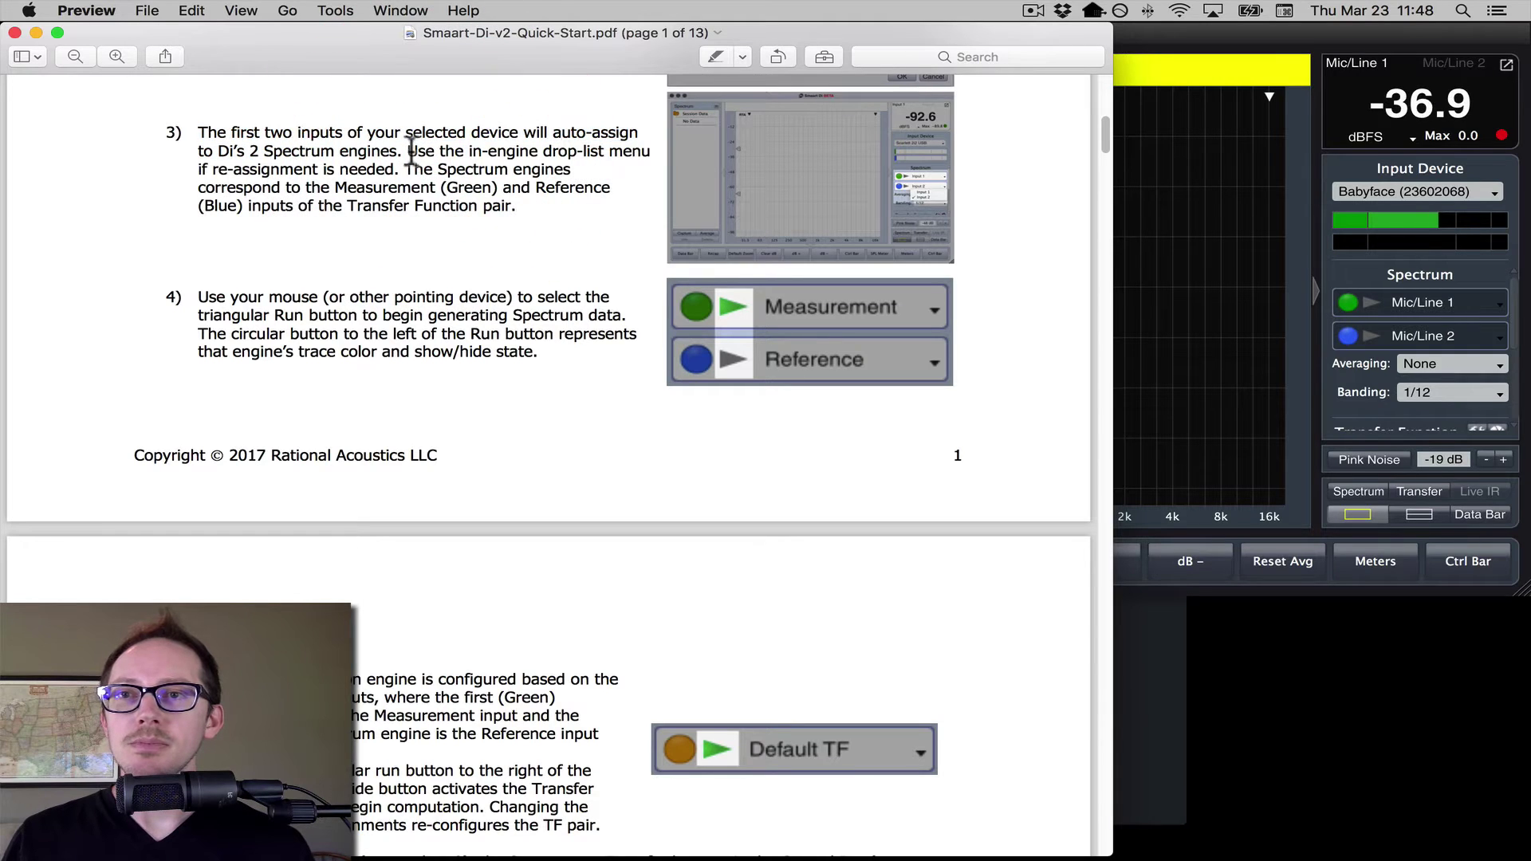
left_click_drag(409, 151, 410, 162)
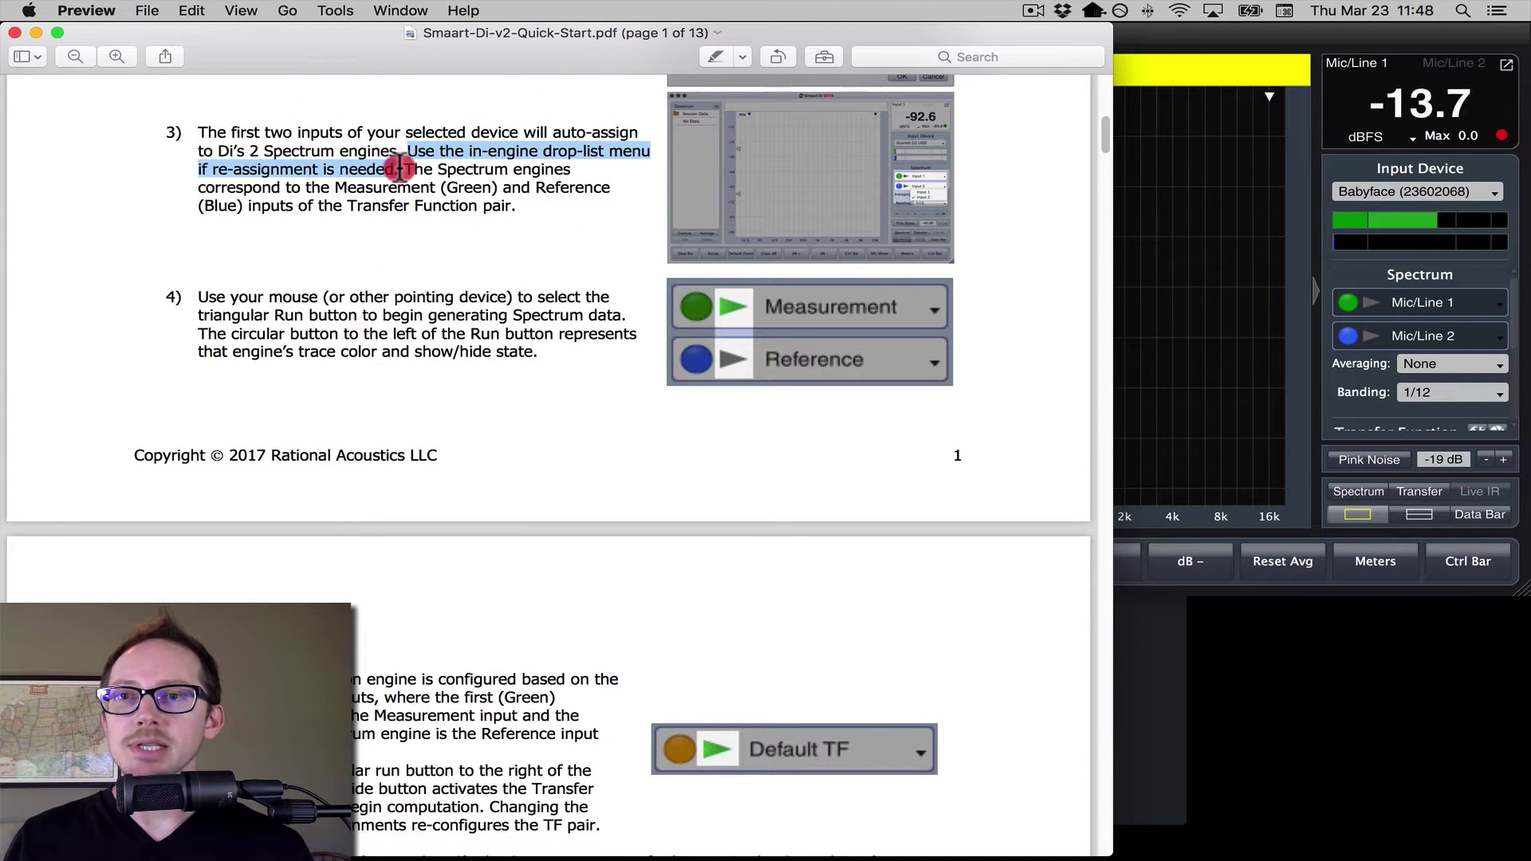
Switch to Smaart Di, look briefly at the Spectrum options, and reposition and enlarge the main window.
left_click(1314, 256)
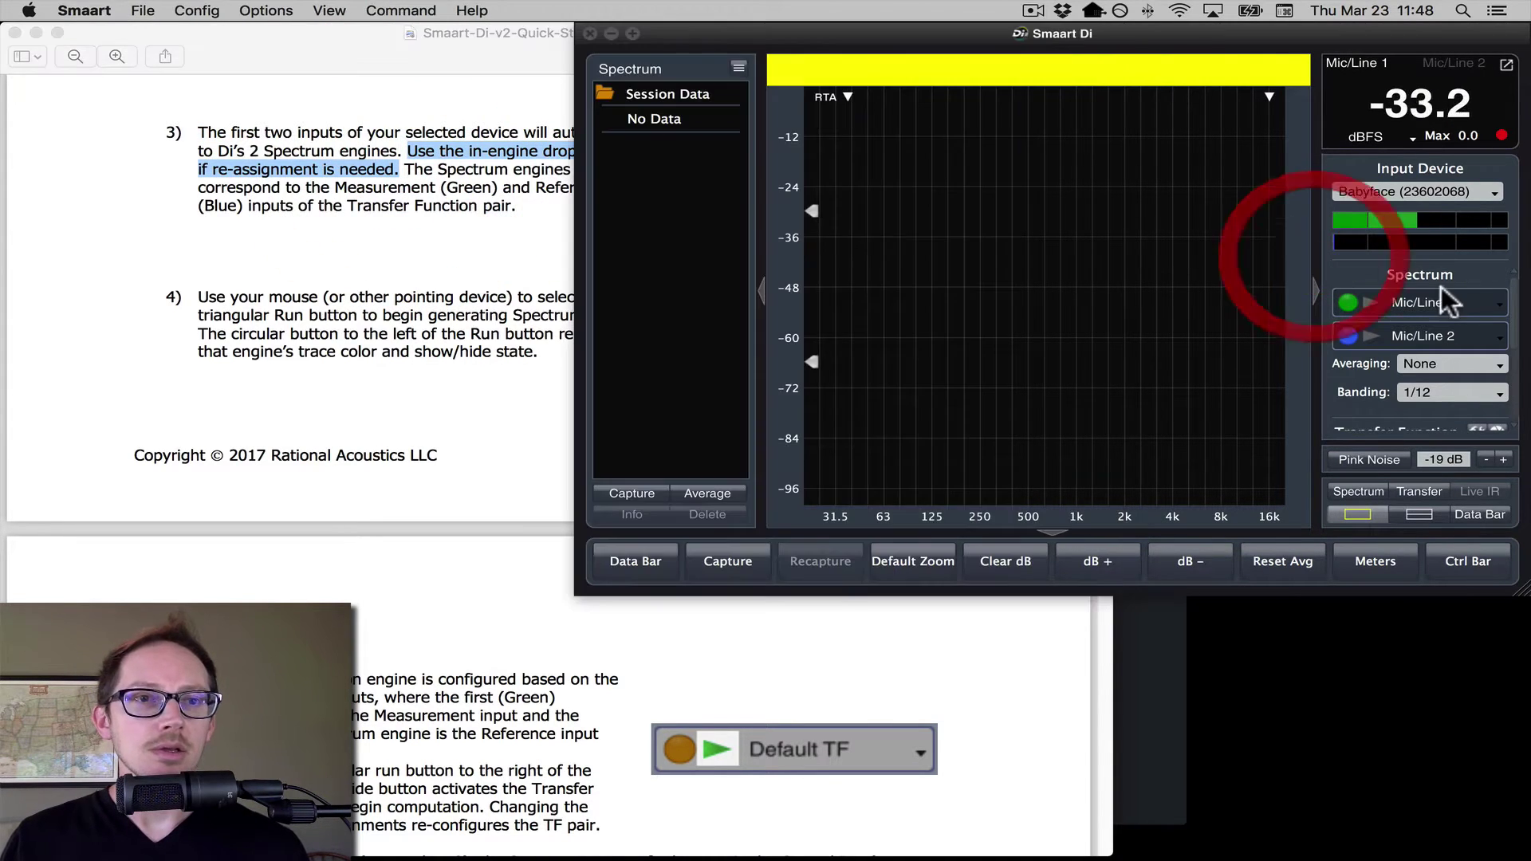
left_click(1441, 278)
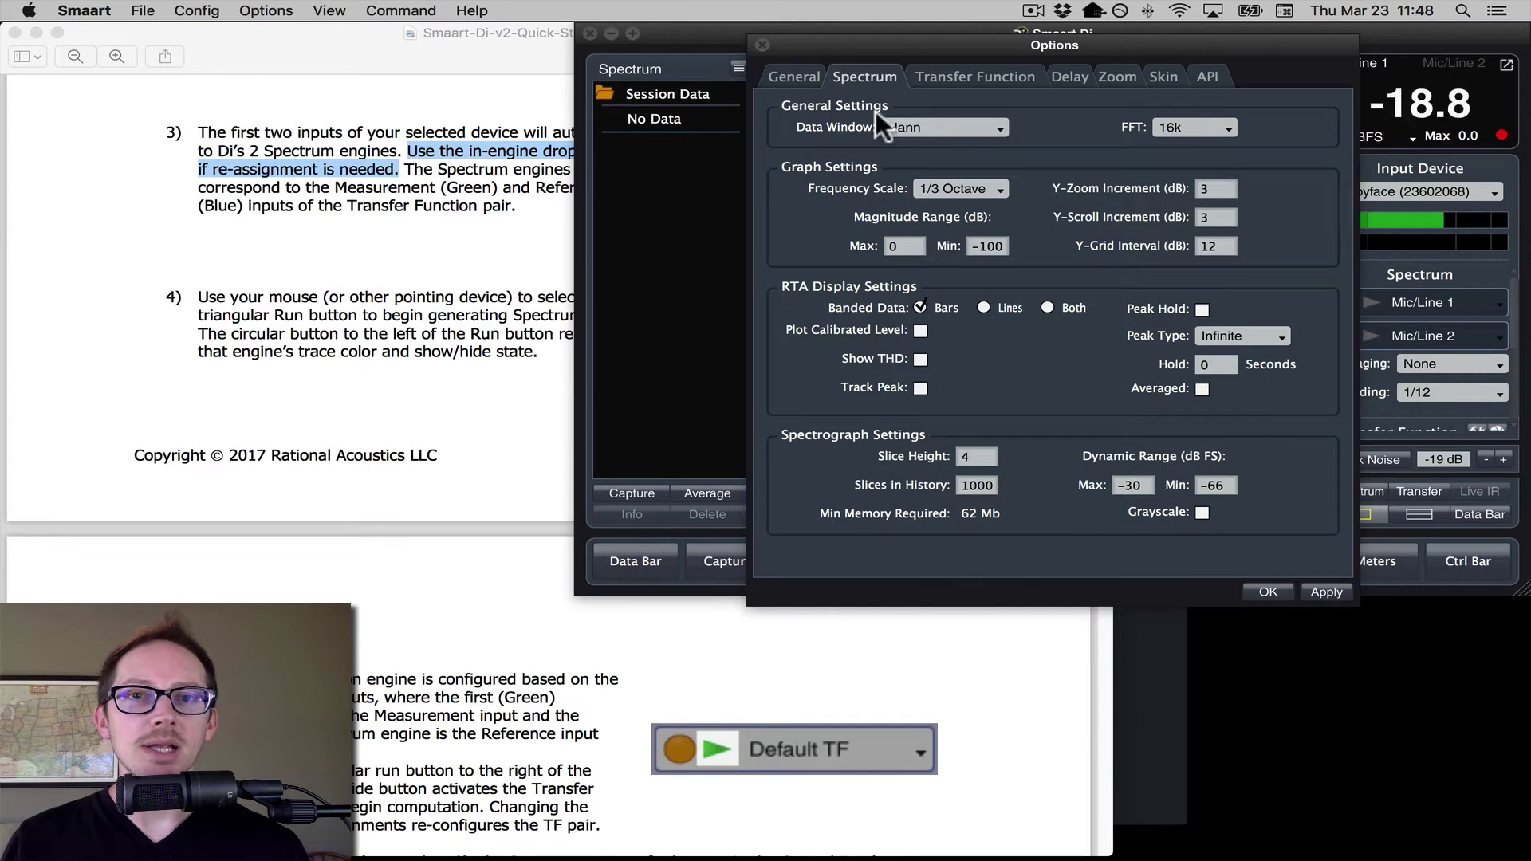
left_click(762, 46)
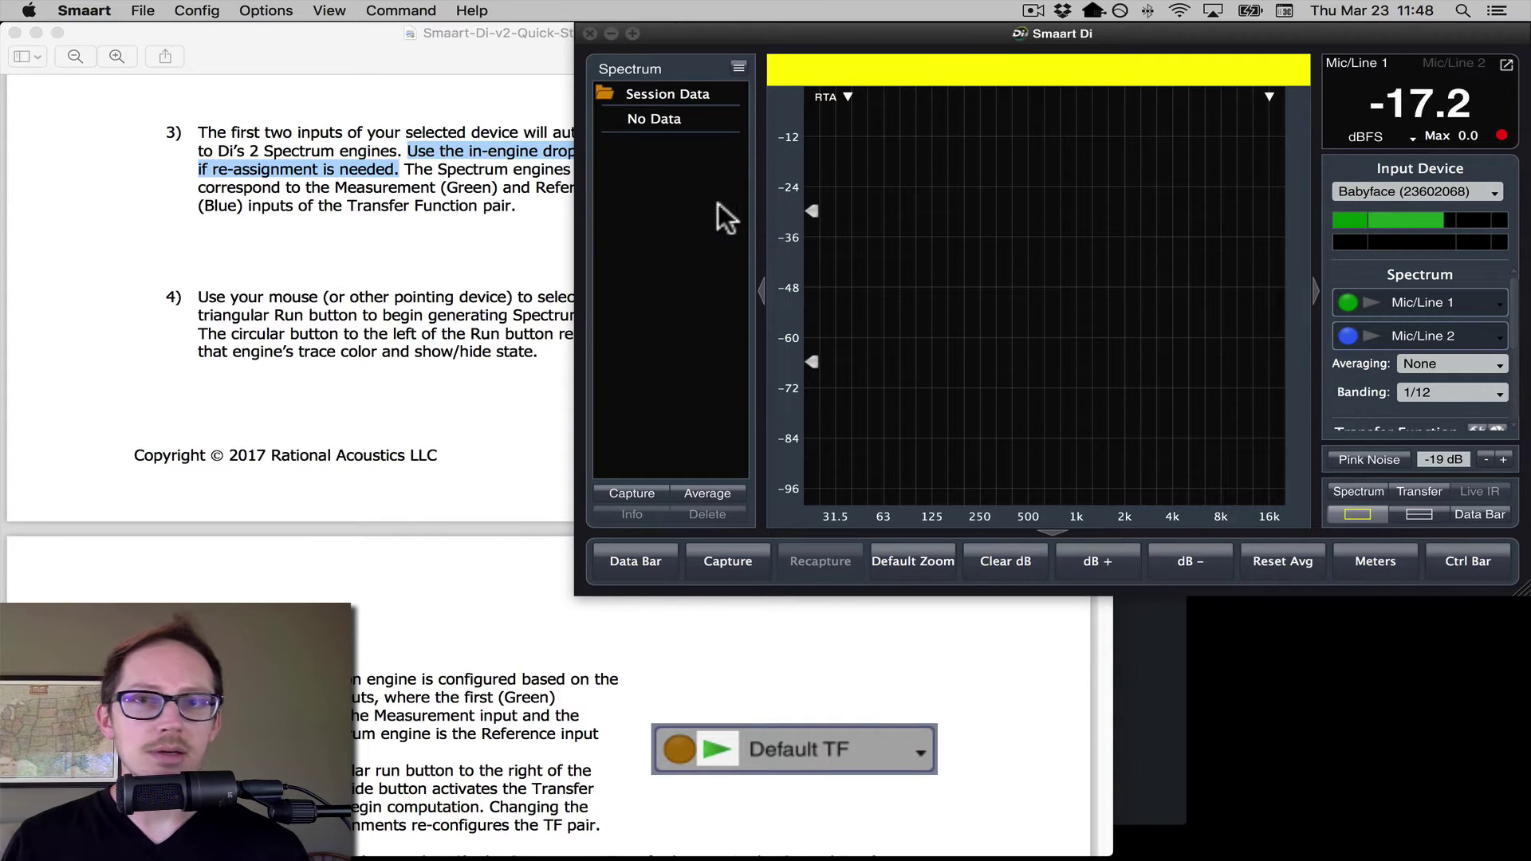
left_click_drag(724, 37, 442, 35)
left_click_drag(1272, 626, 1527, 858)
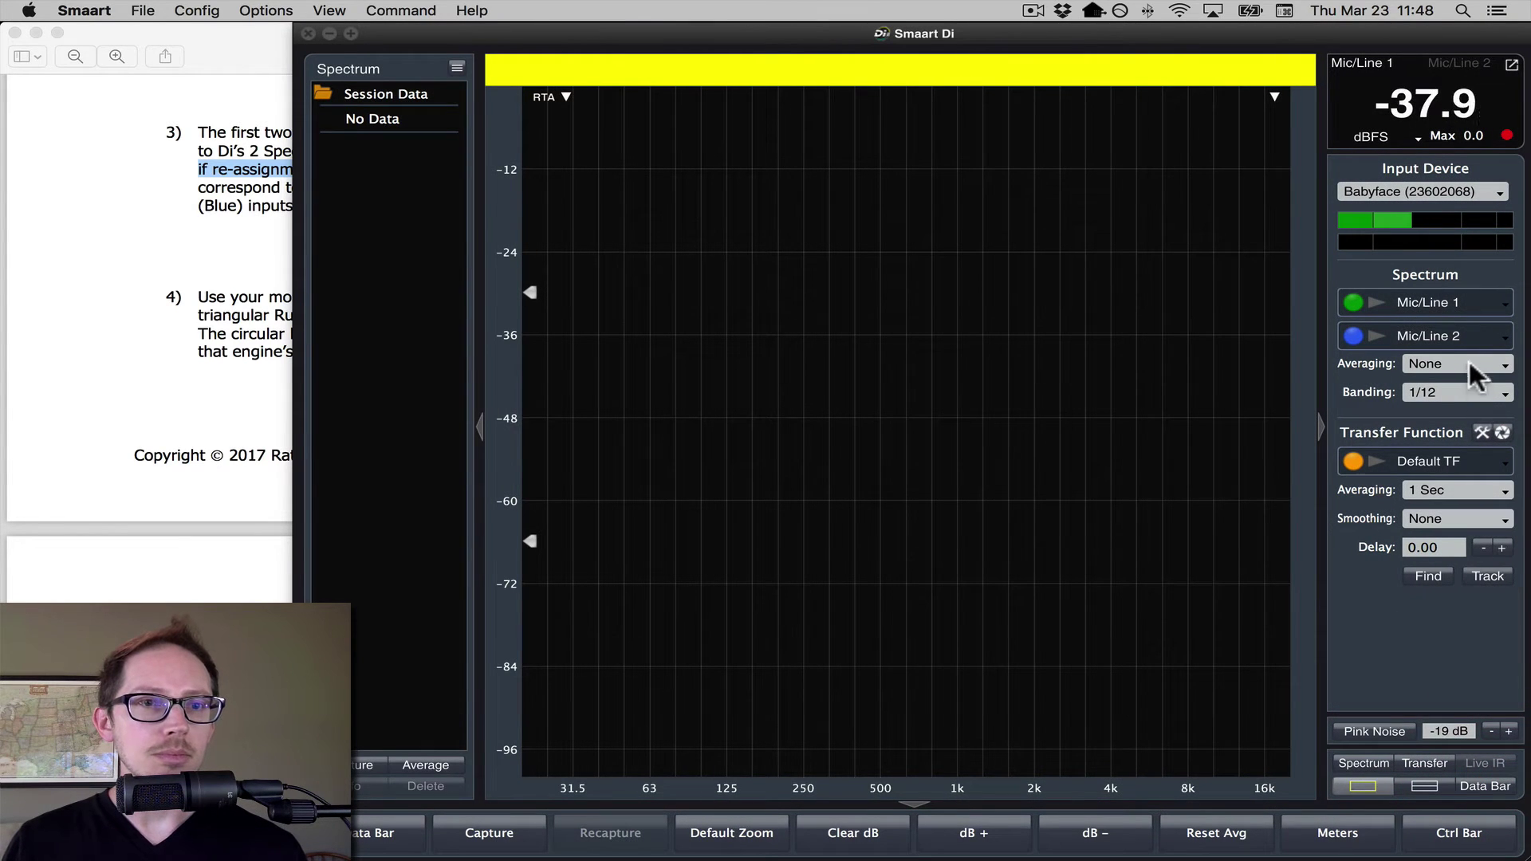
Examine the input channels available for the two Spectrum engines without reassigning either engine.
left_click(1506, 305)
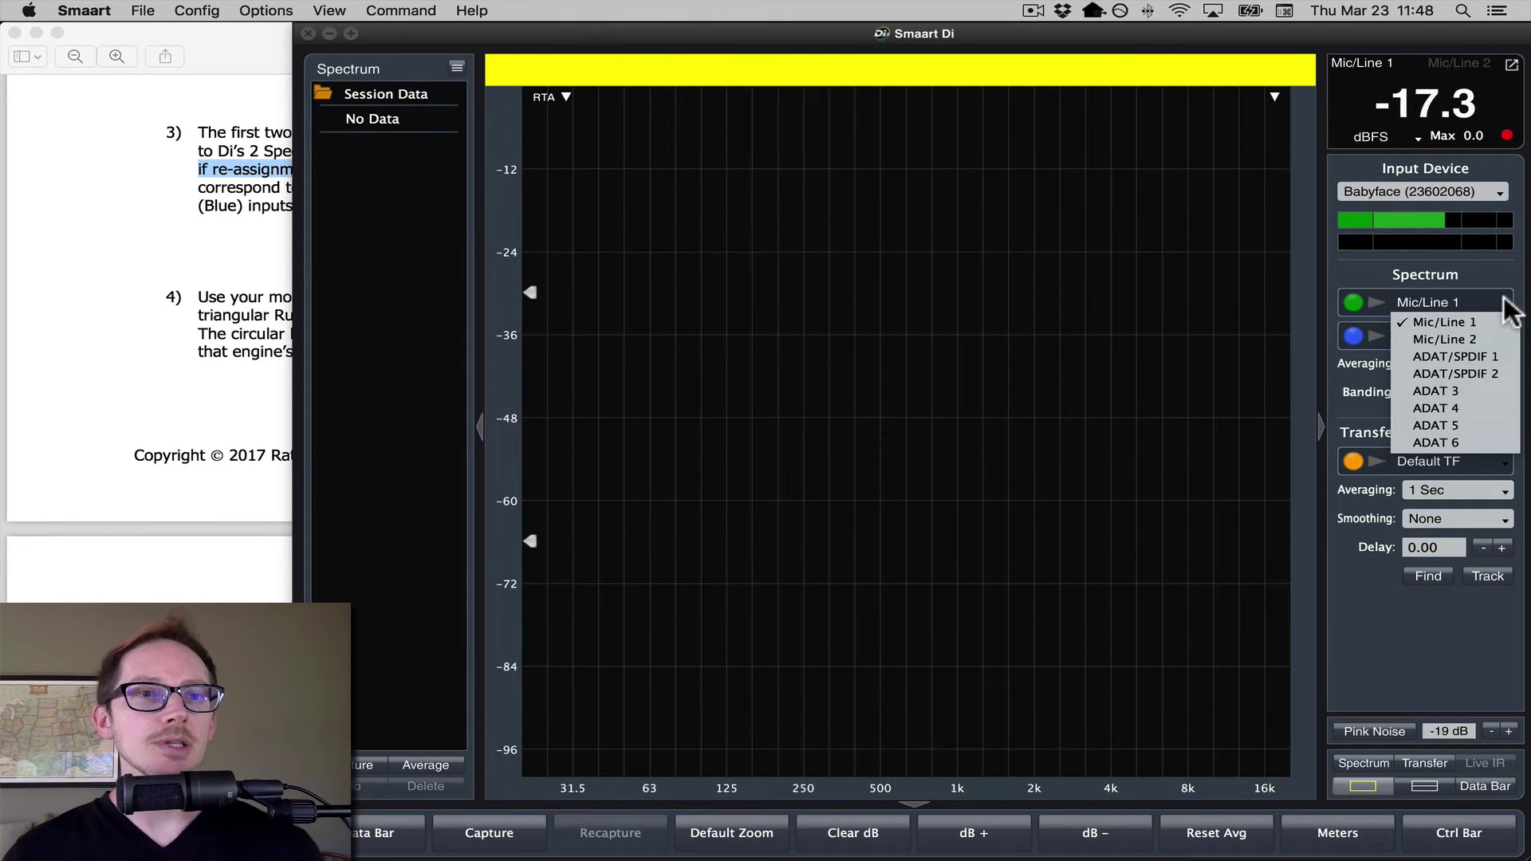
left_click(1500, 305)
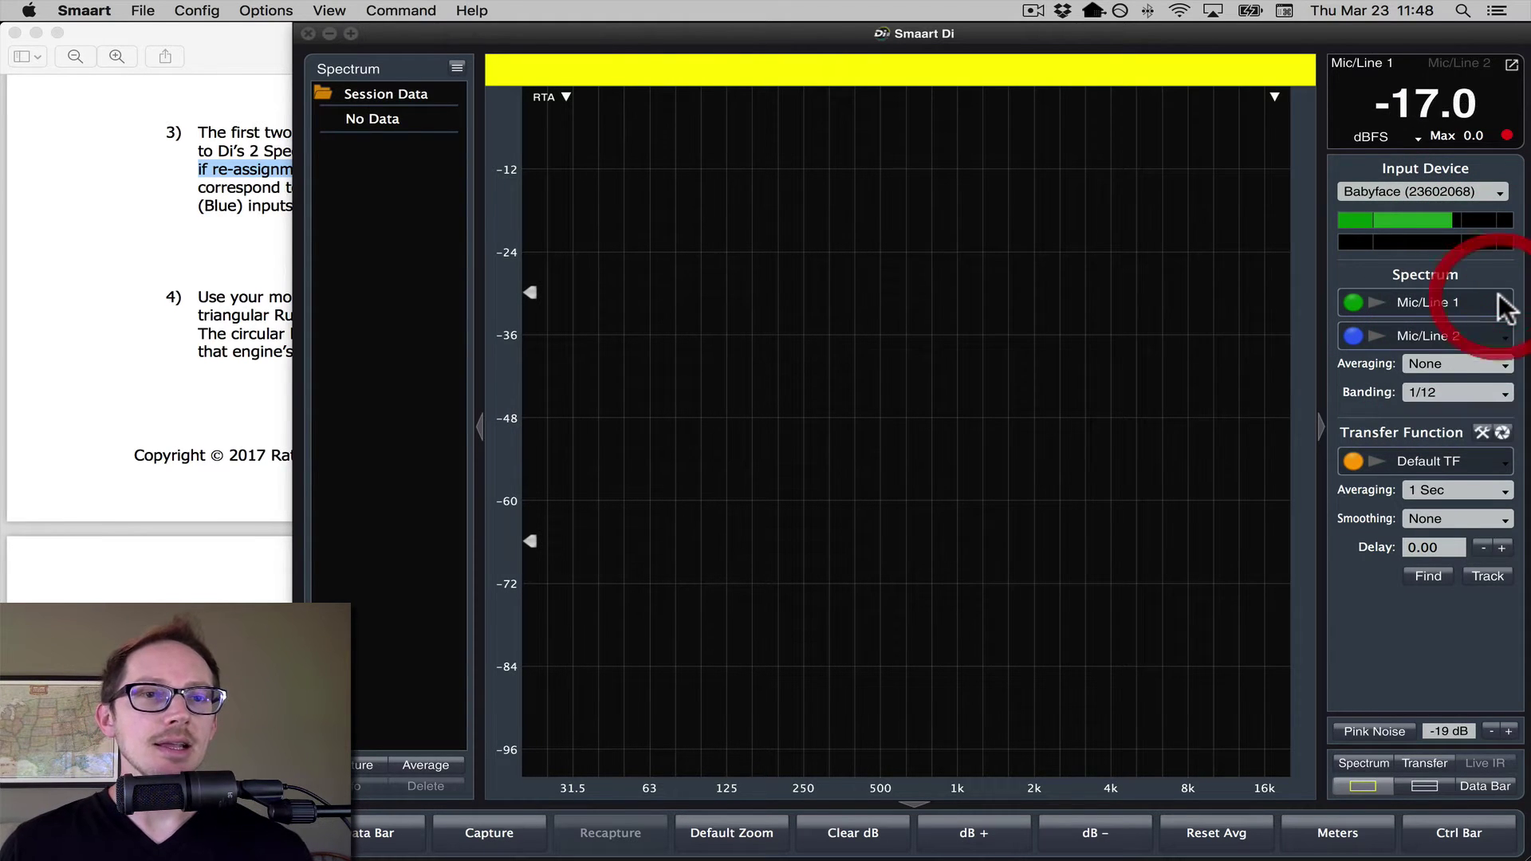
left_click(1503, 304)
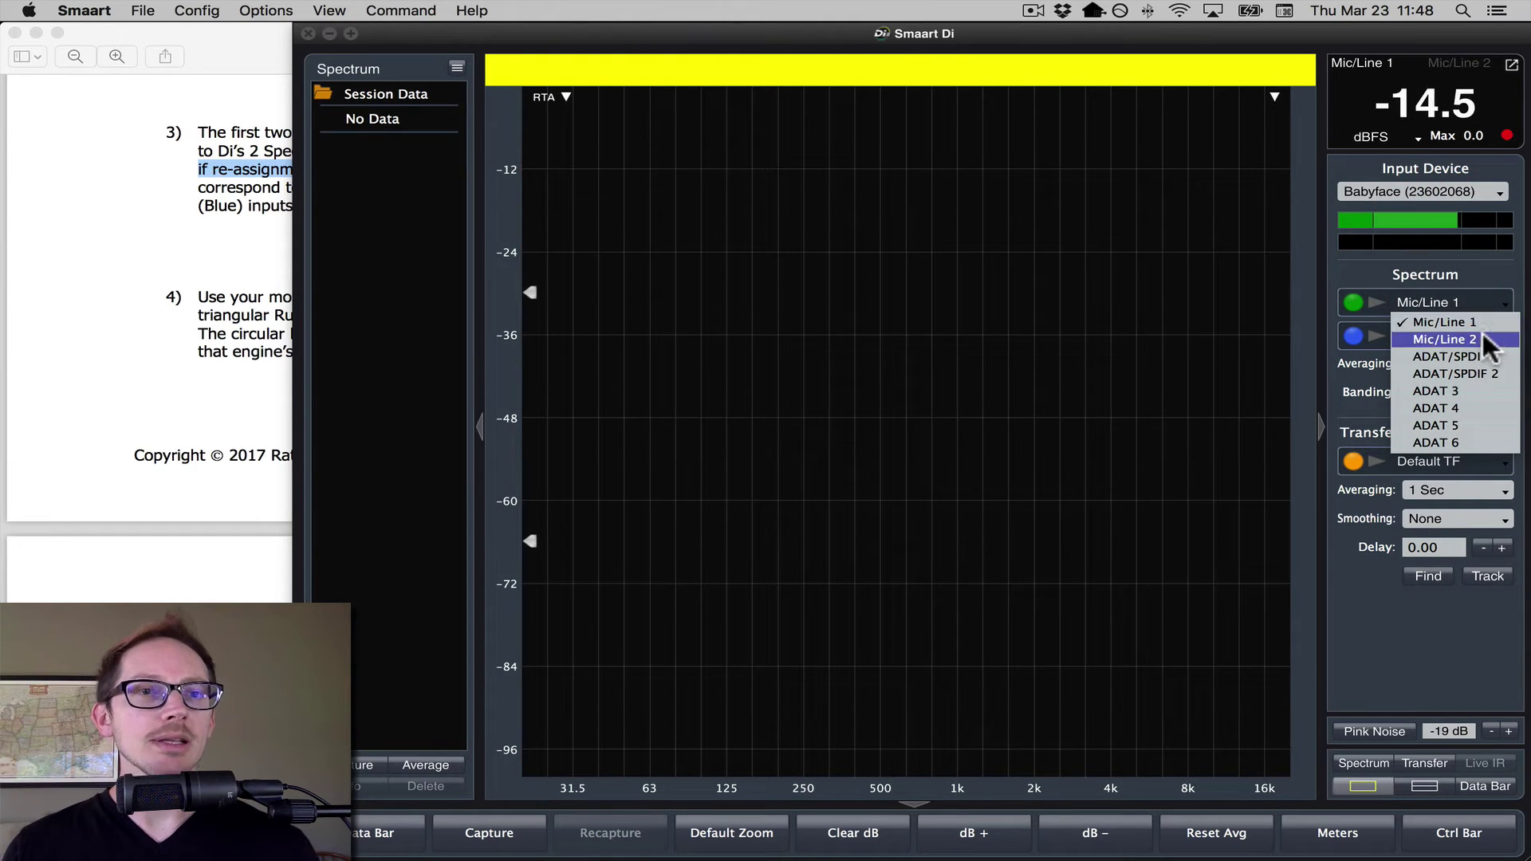
left_click(1498, 332)
left_click(1505, 336)
left_click(1508, 344)
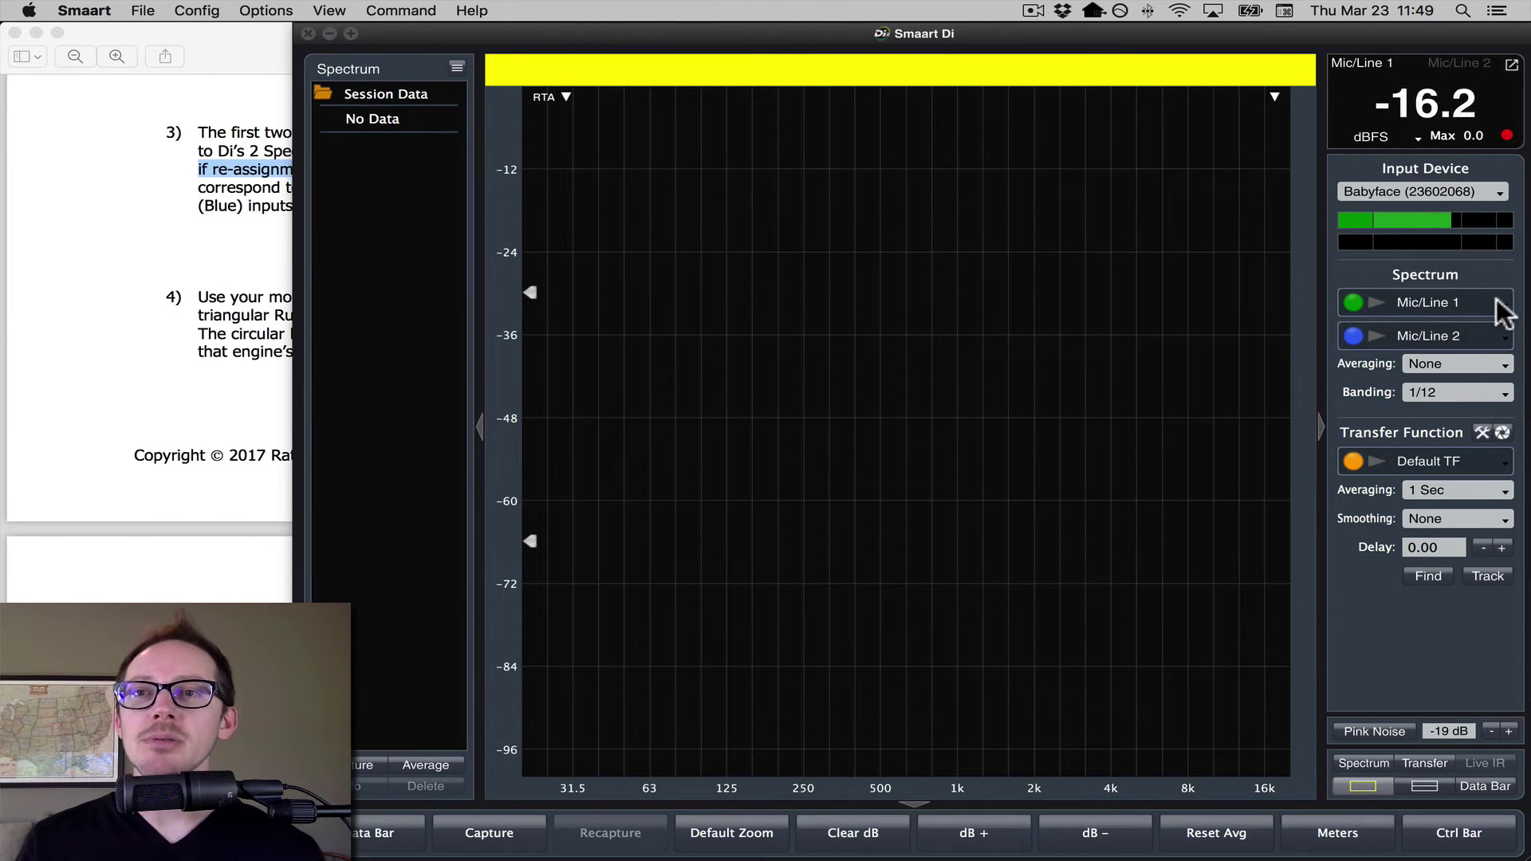
Return to the guide to read the rest of step 3 on the Transfer Function pair, and compare it with Smaart Di's input meters.
left_click(206, 204)
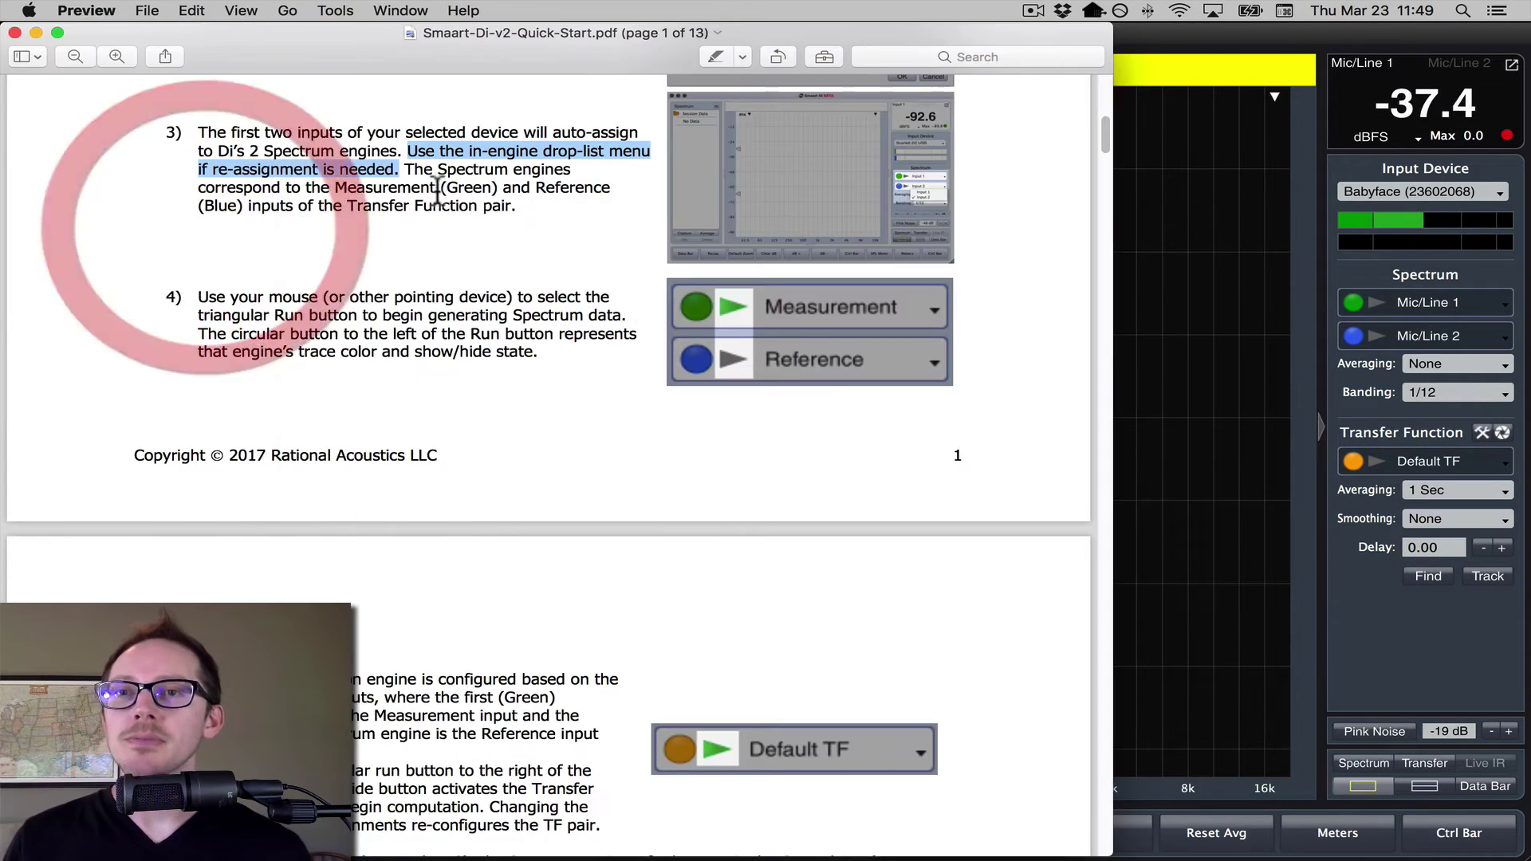
left_click(427, 172)
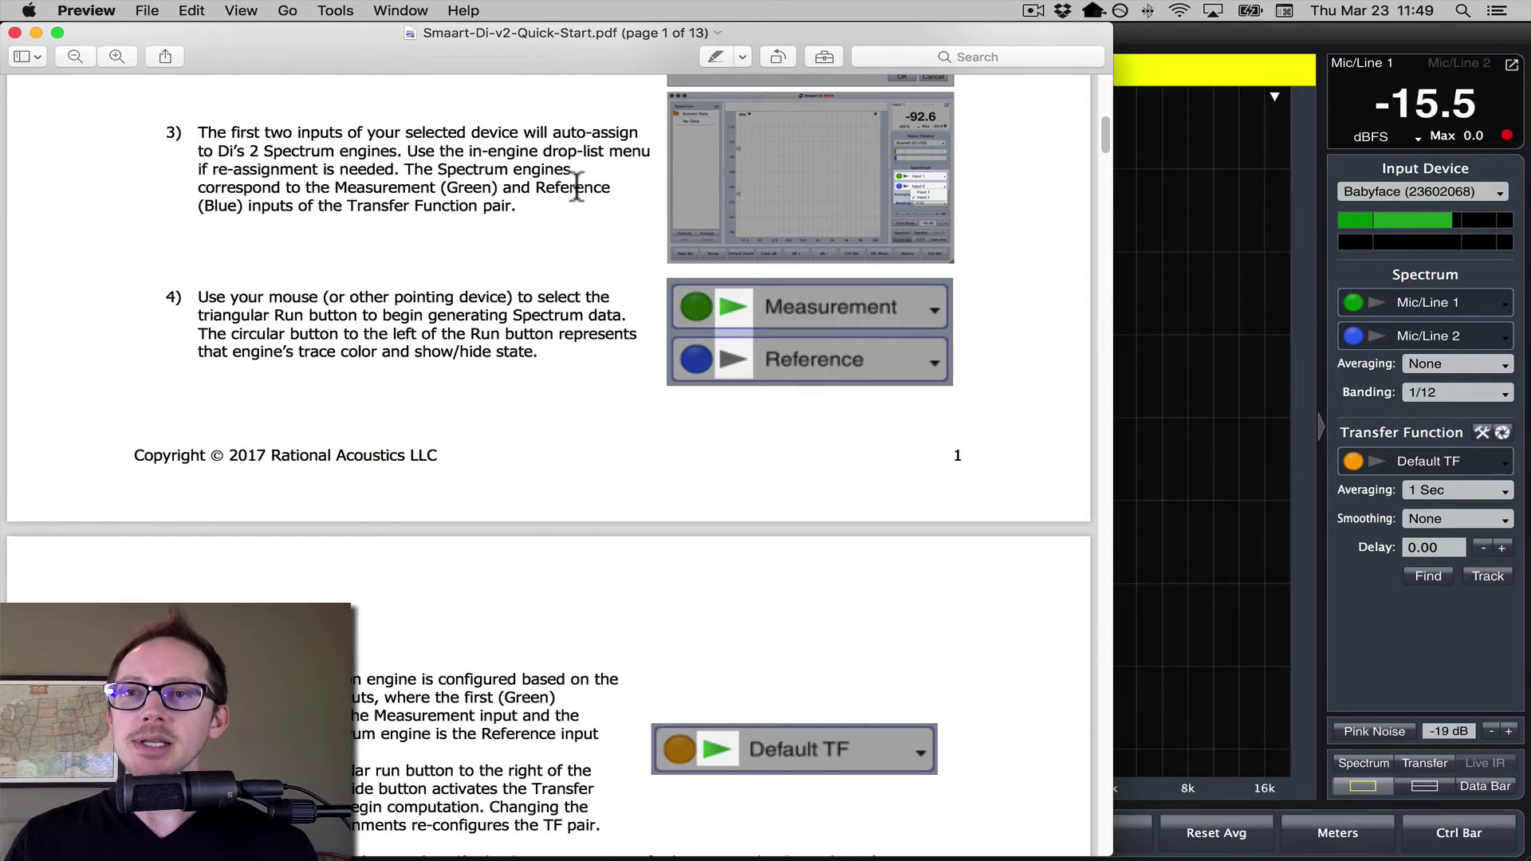
left_click(1428, 229)
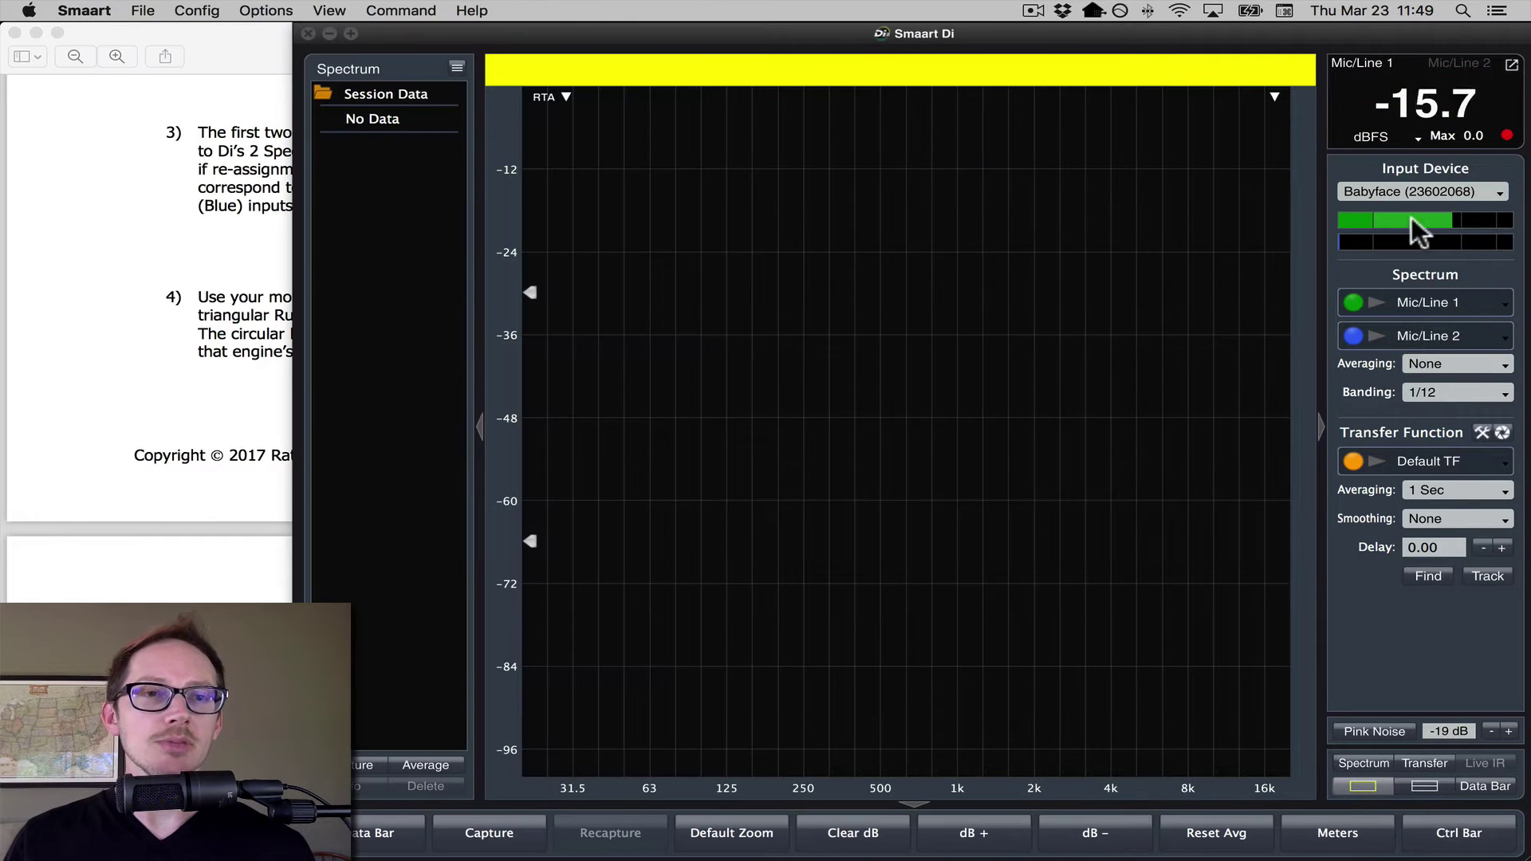
left_click(225, 238)
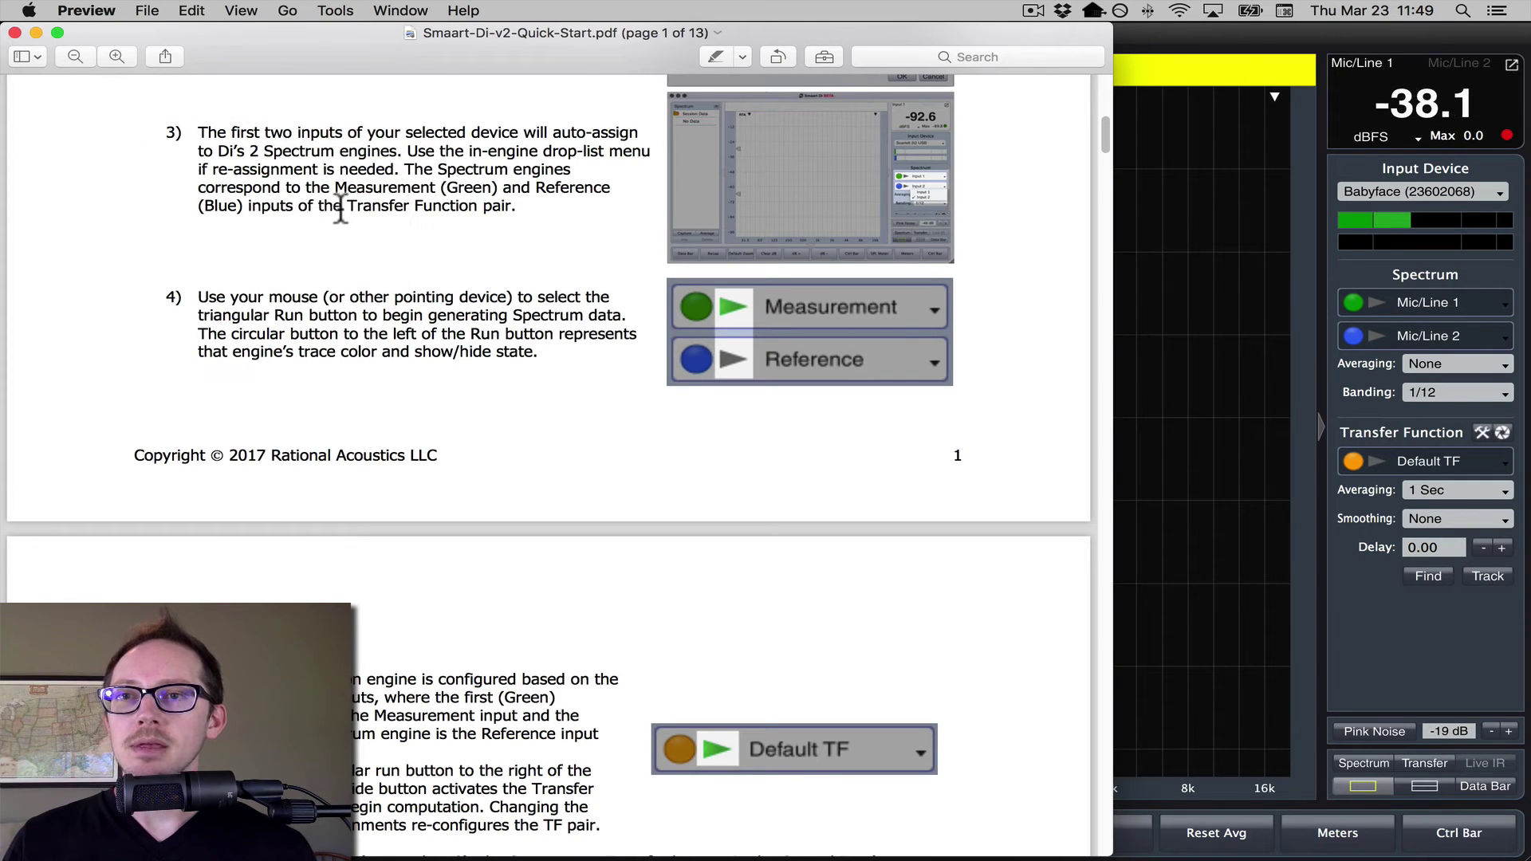
left_click_drag(350, 206, 520, 206)
left_click(528, 206)
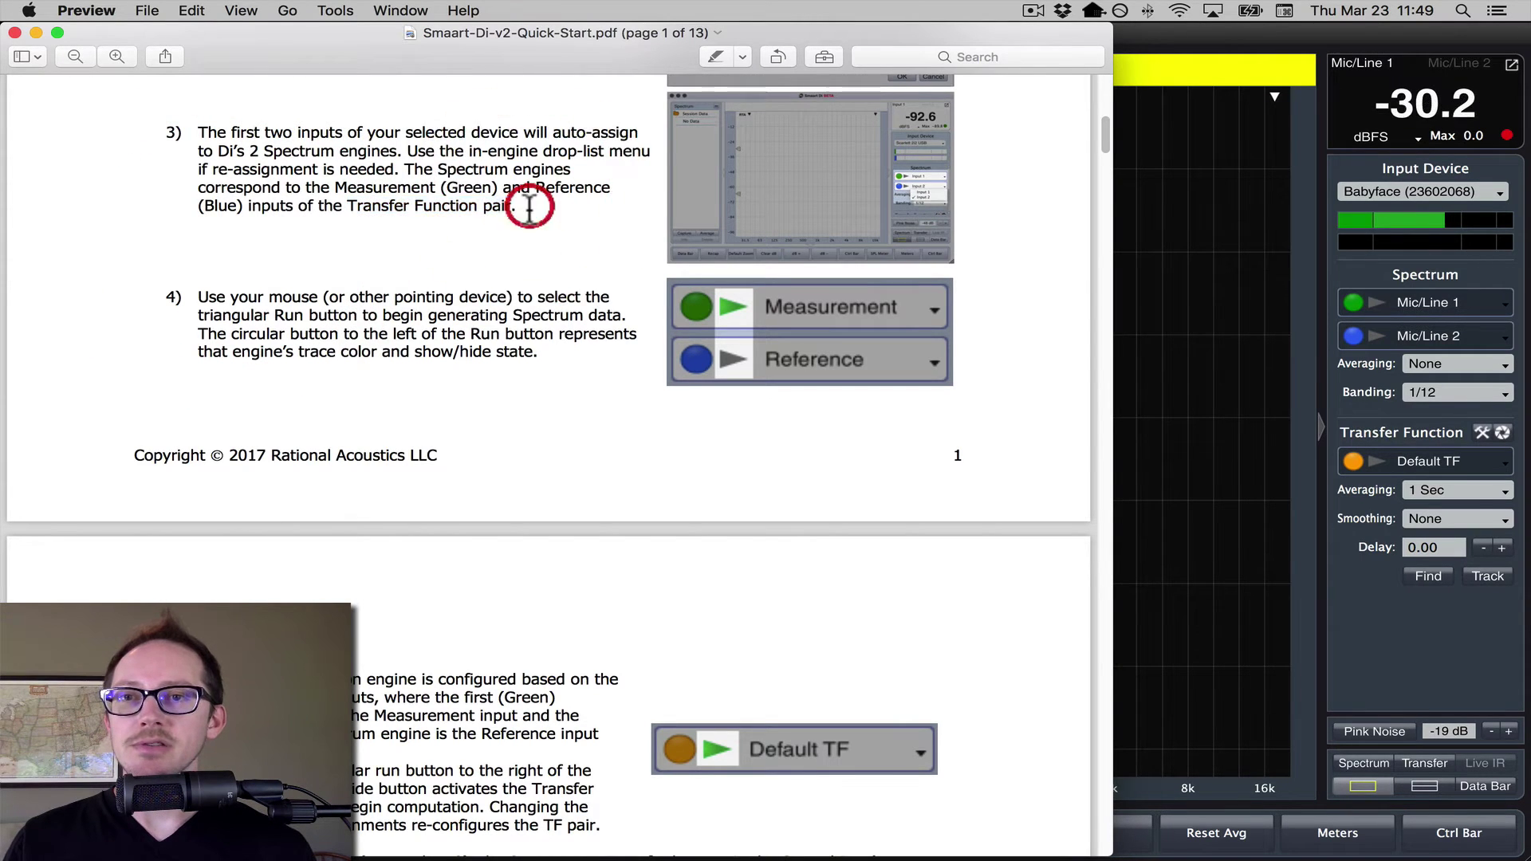
Read step 4 of the guide, and run the Mic/Line 1 and Mic/Line 2 Spectrum engines in Smaart Di.
scroll(528, 291, "down", 3)
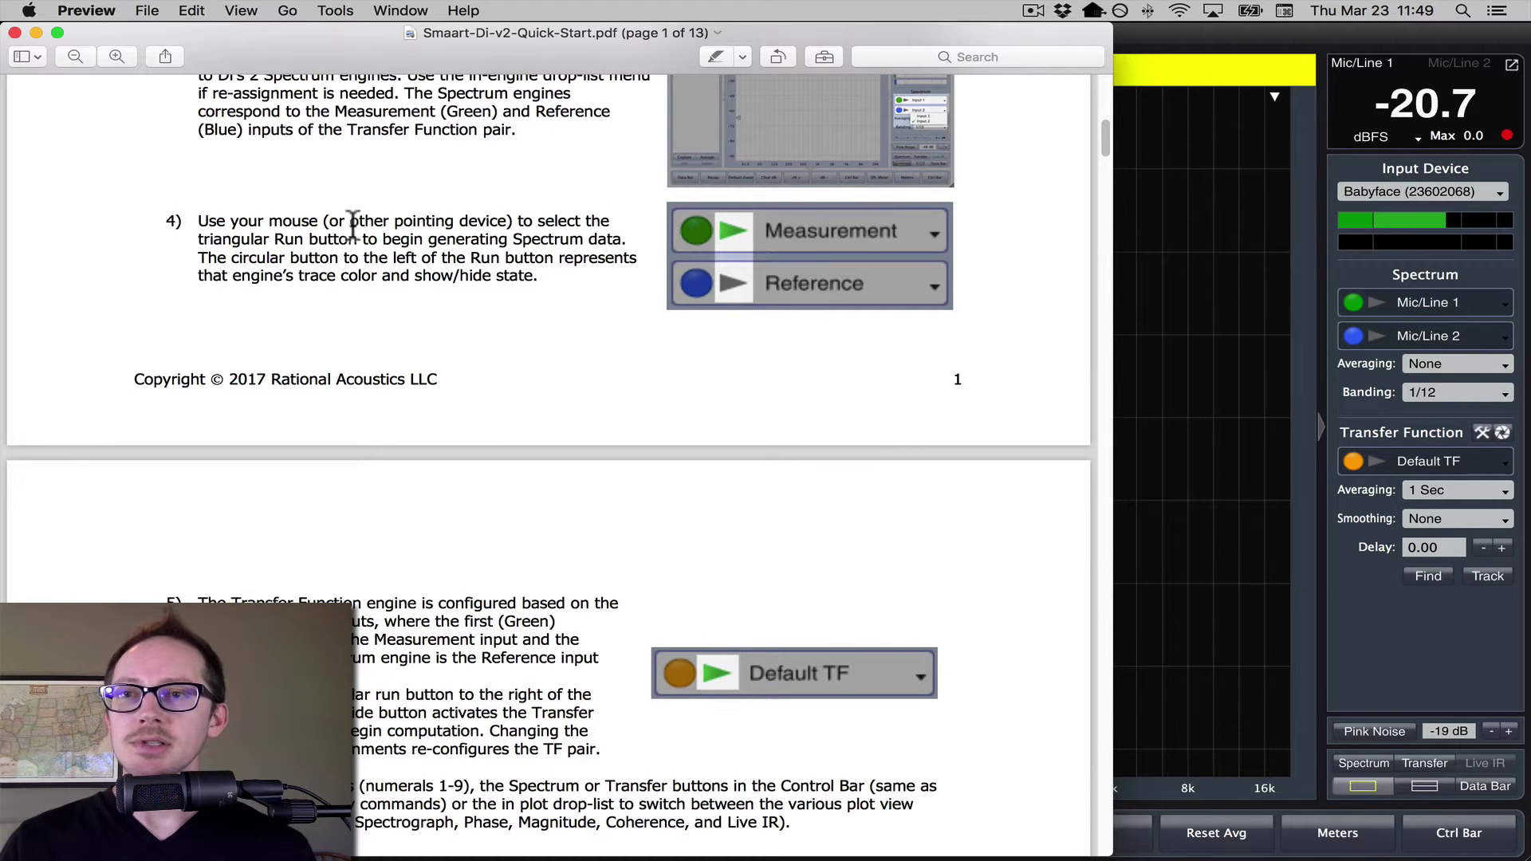
left_click(478, 222)
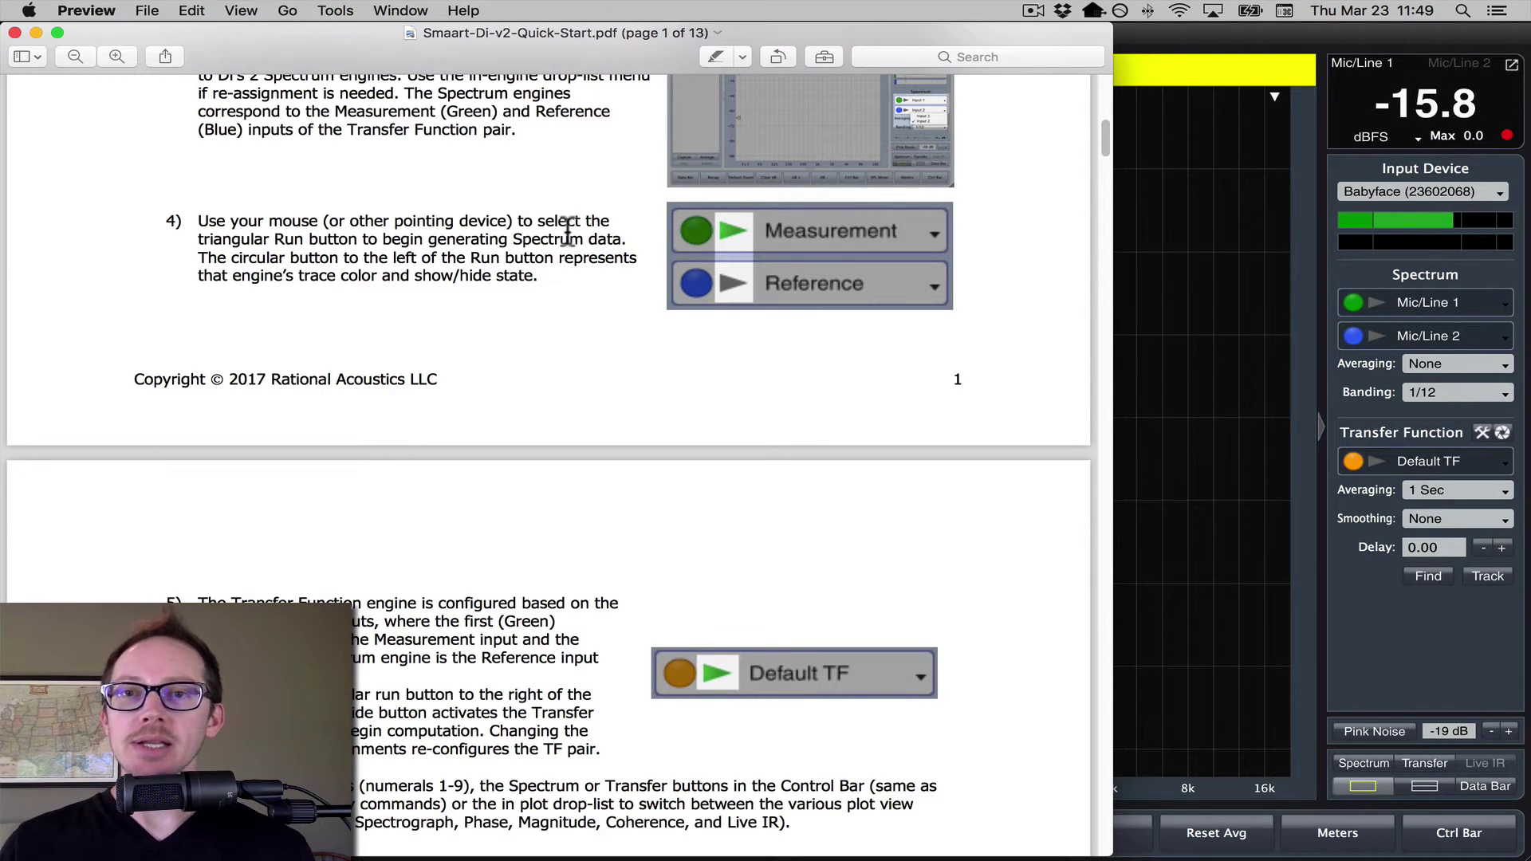
left_click(1367, 634)
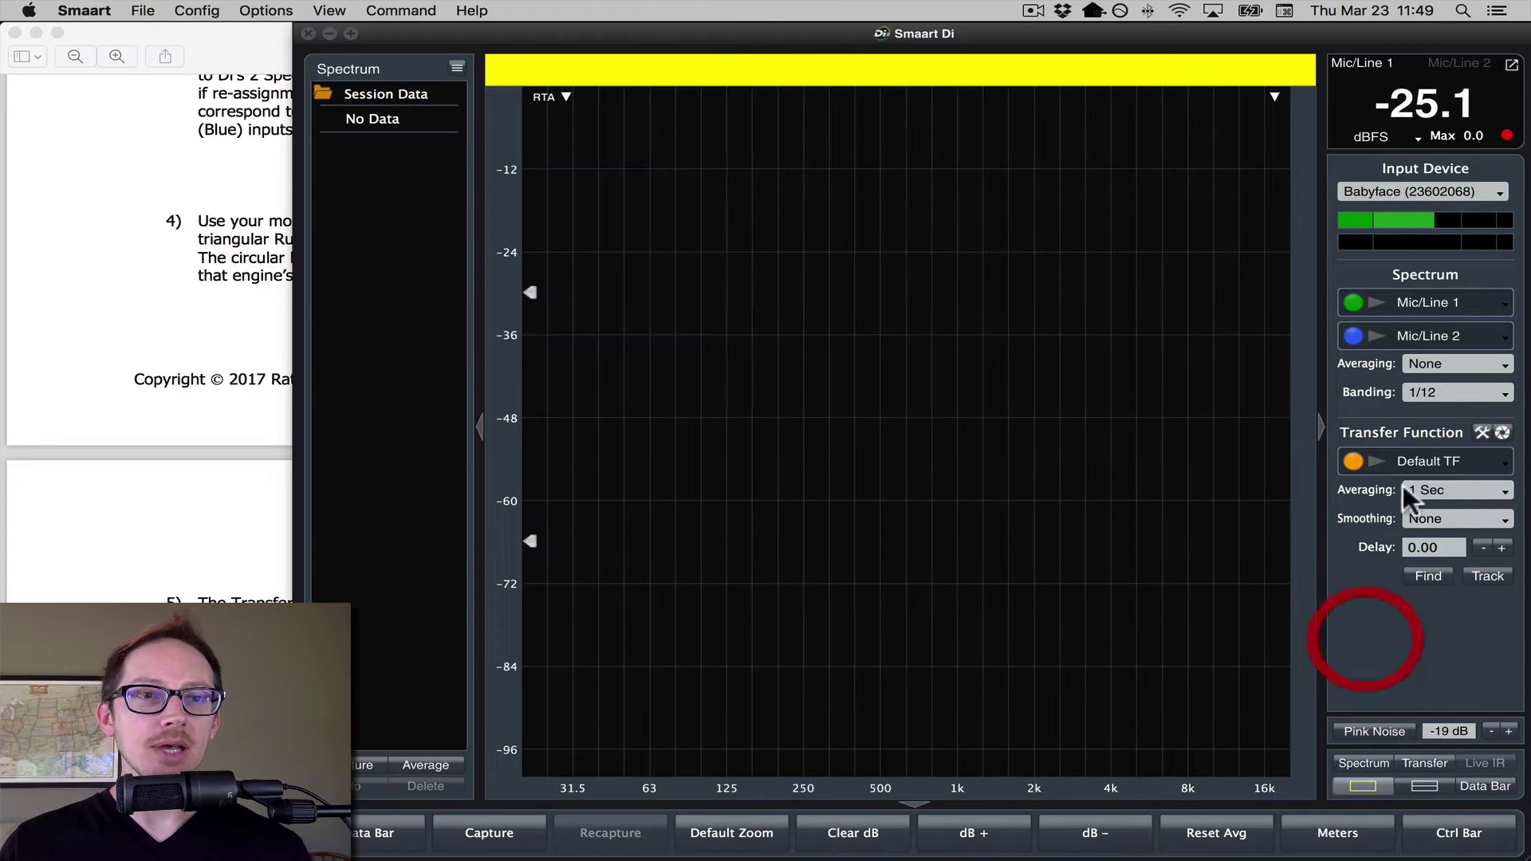
left_click(1375, 303)
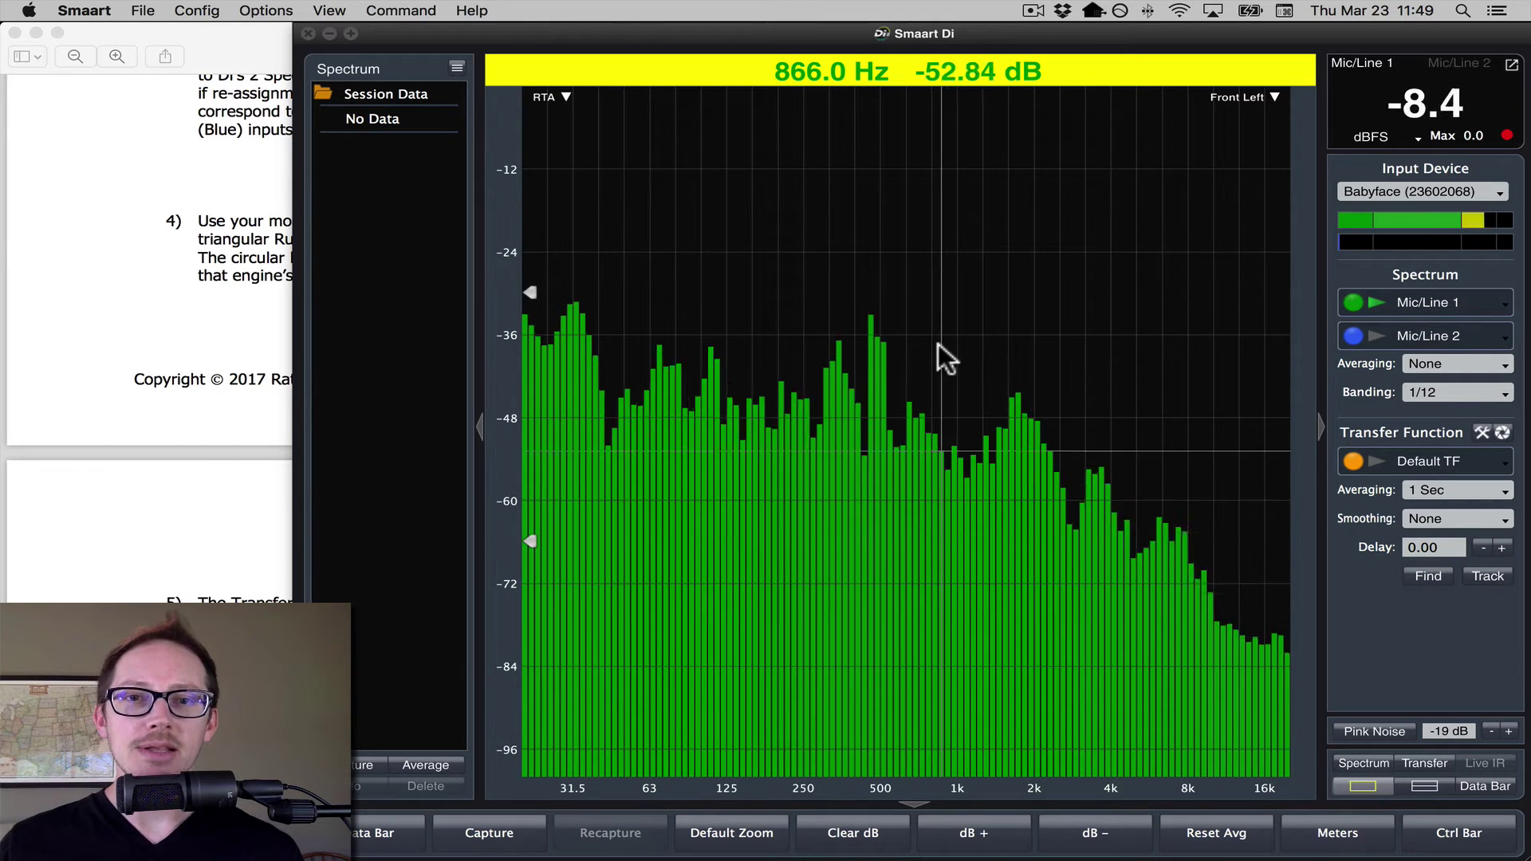
left_click(1375, 335)
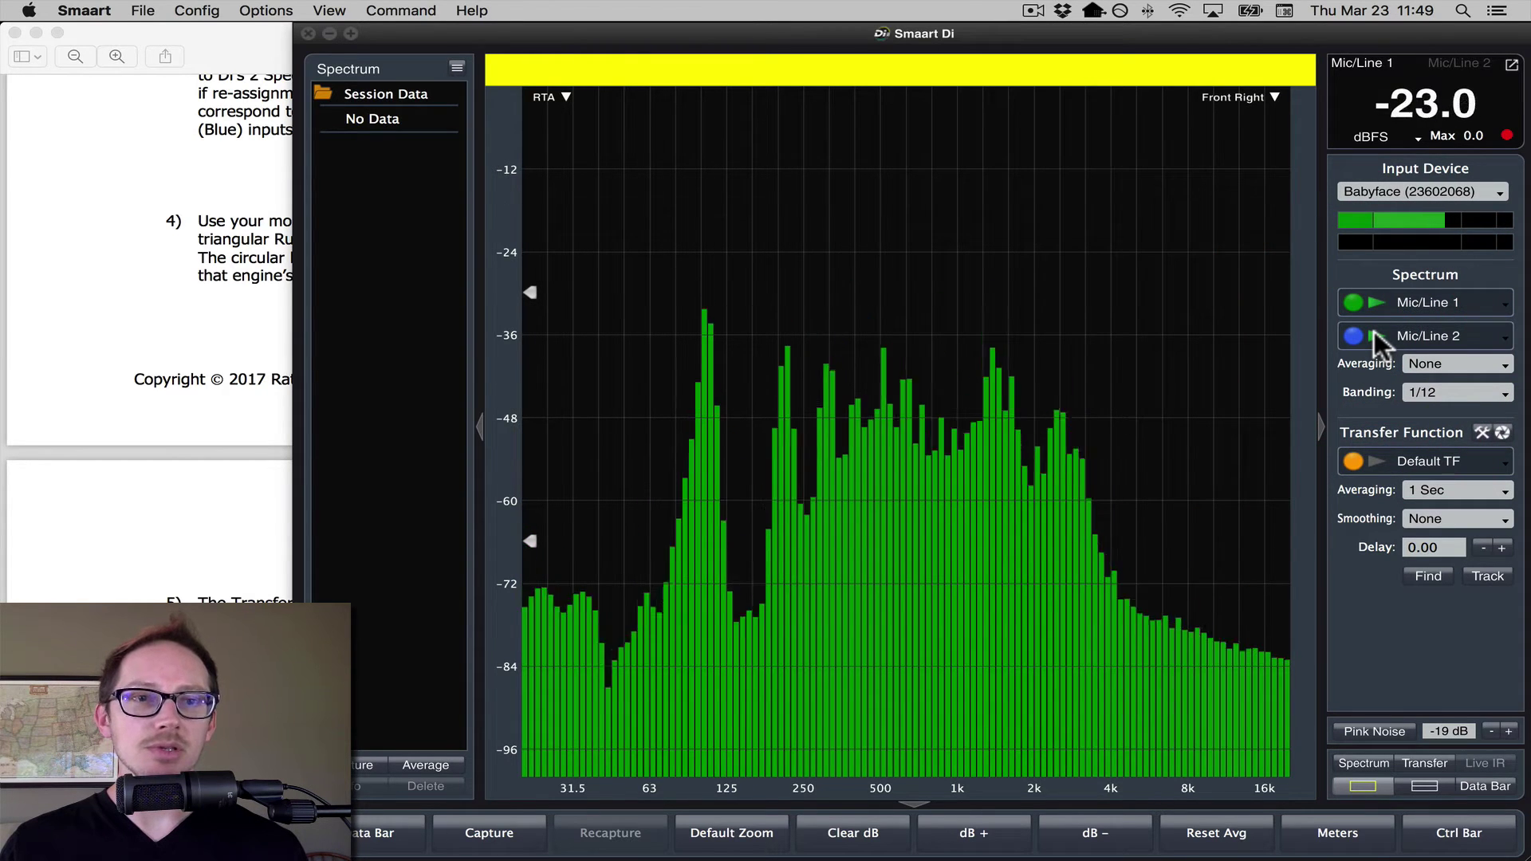
Stop the Mic/Line 1 Spectrum engine with its trace hidden, and turn on the pink noise to feed Mic/Line 2.
left_click(1375, 303)
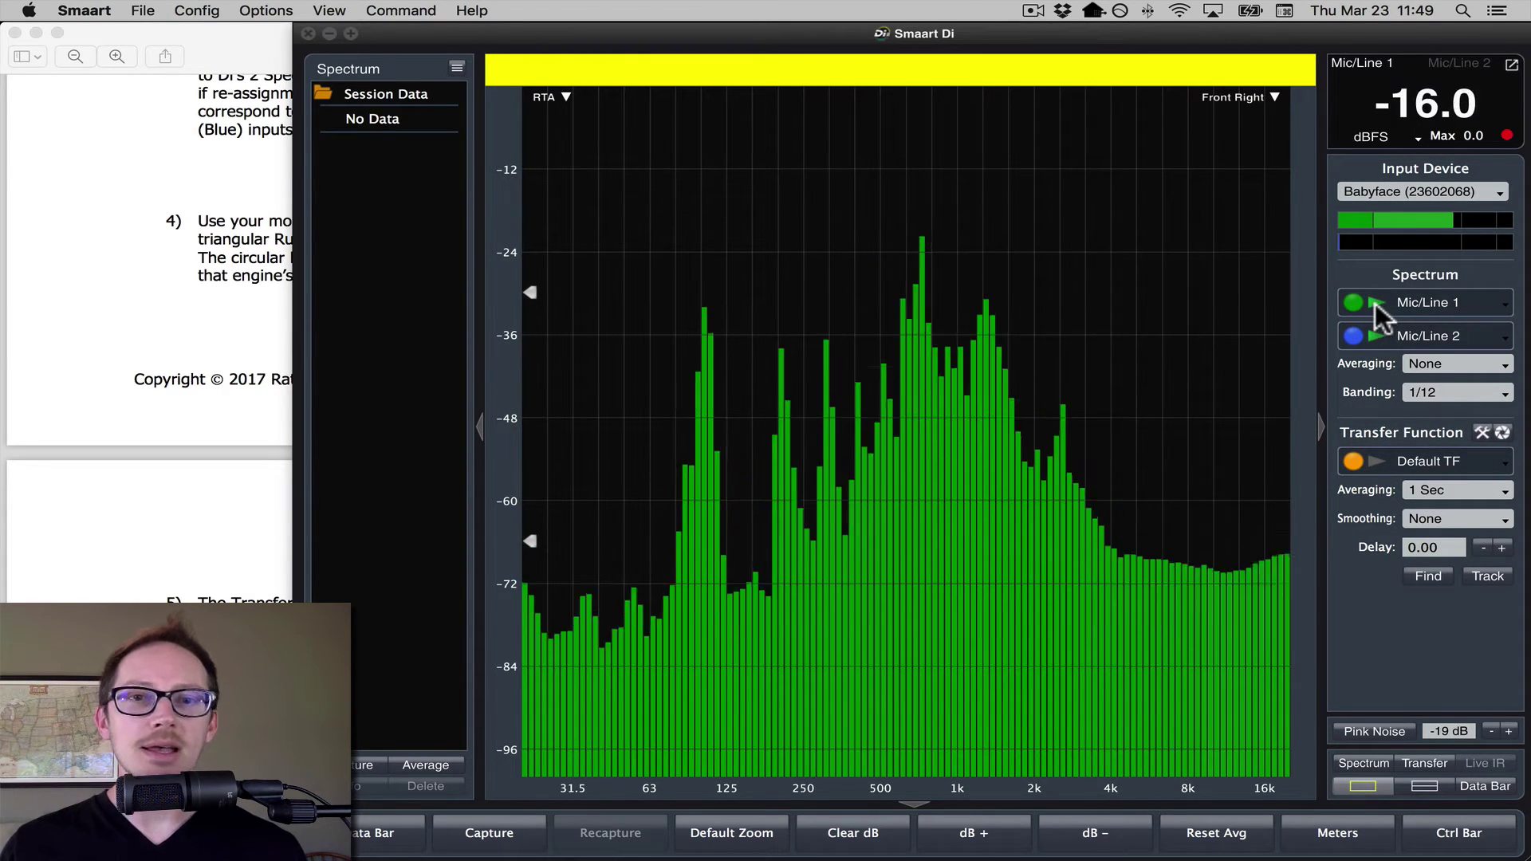
left_click(1375, 303)
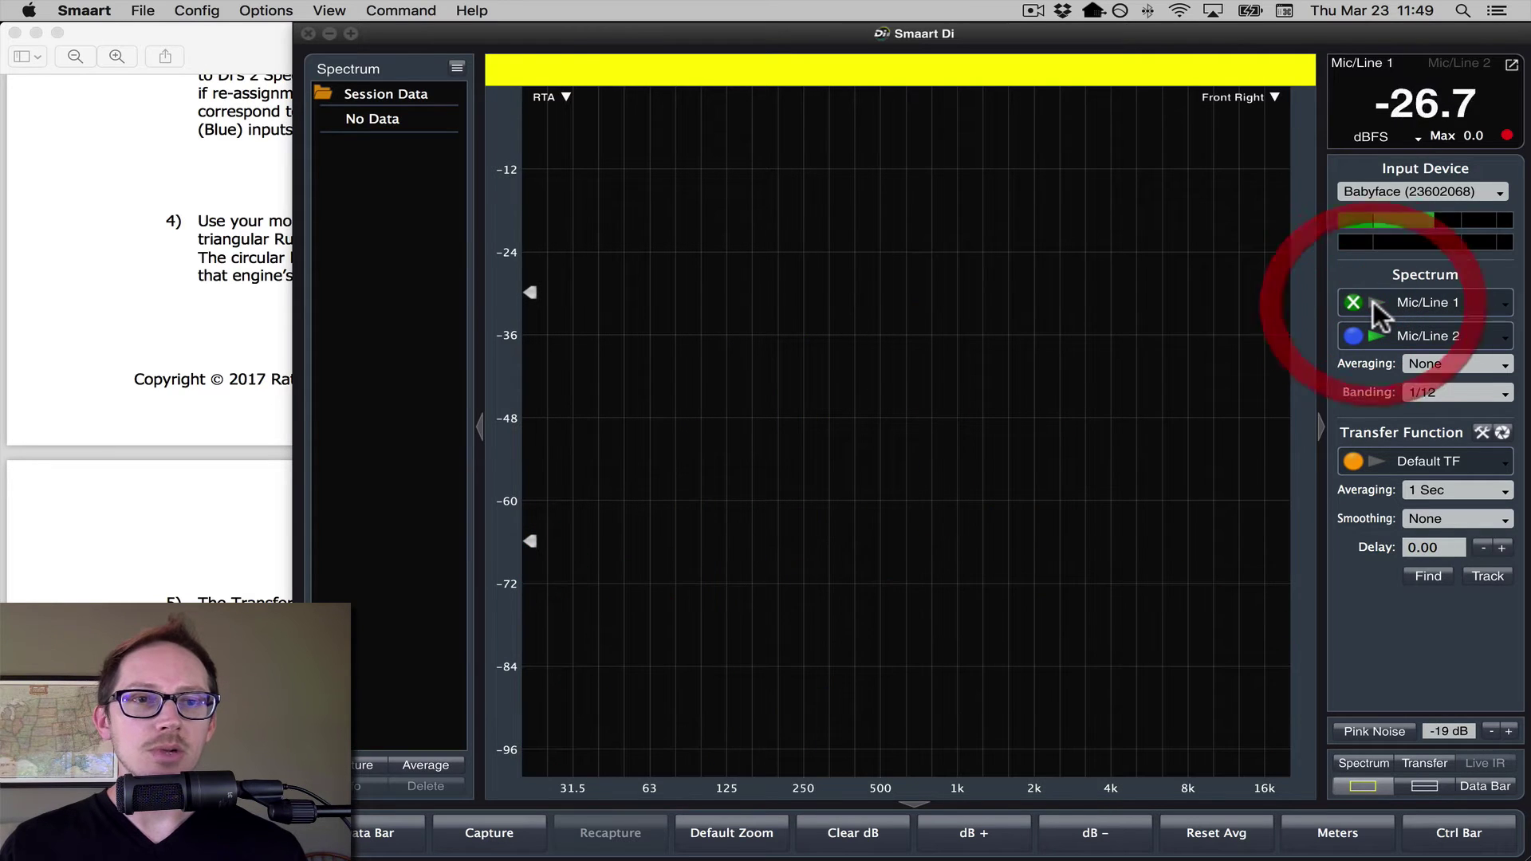
left_click(1370, 731)
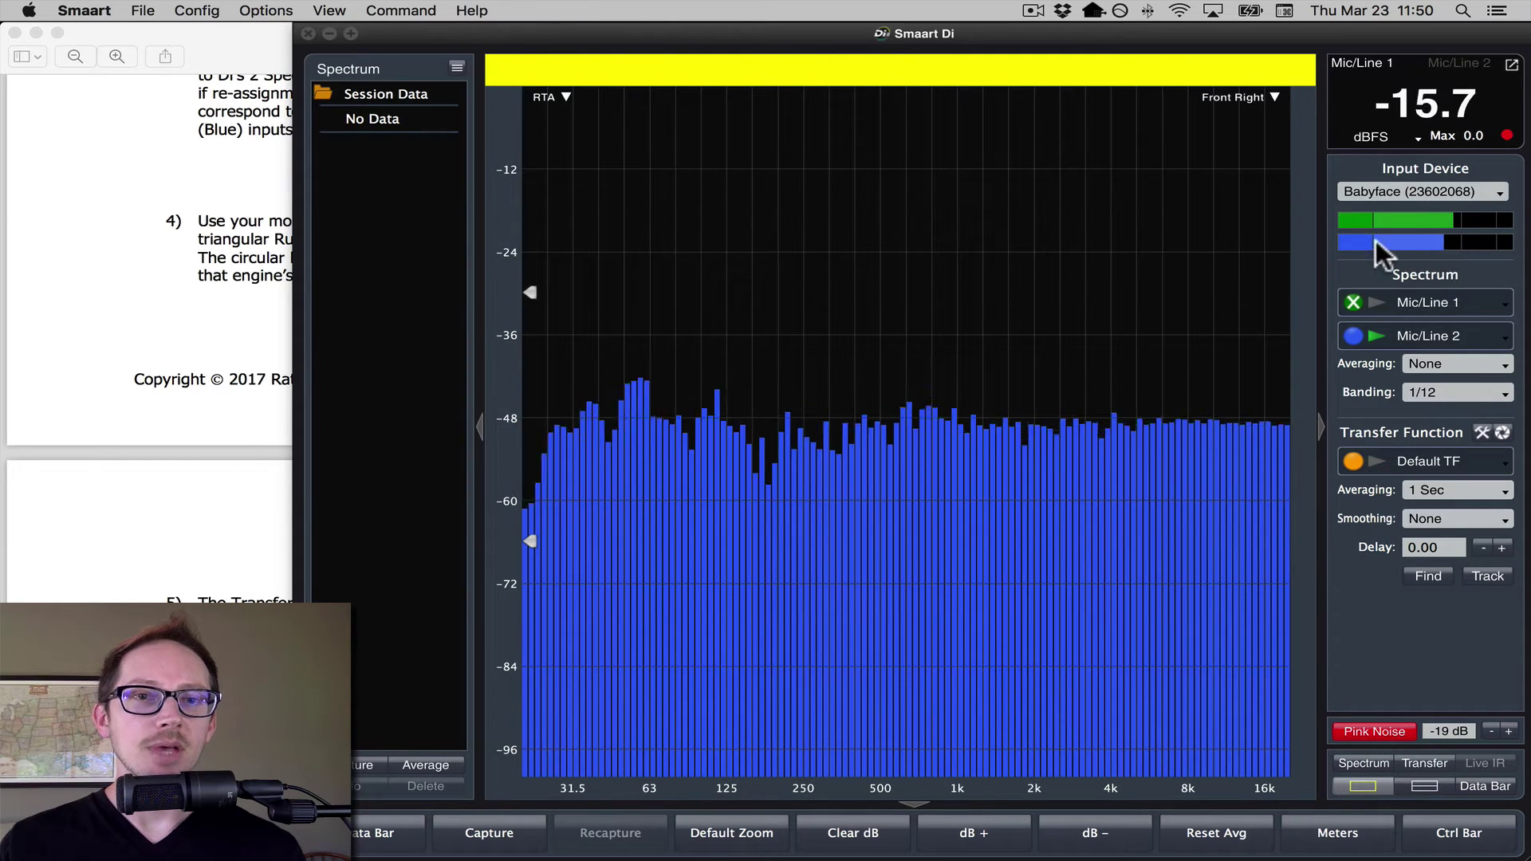
Run the Mic/Line 1 Spectrum engine alongside Mic/Line 2, and turn off the pink noise.
left_click(1372, 302)
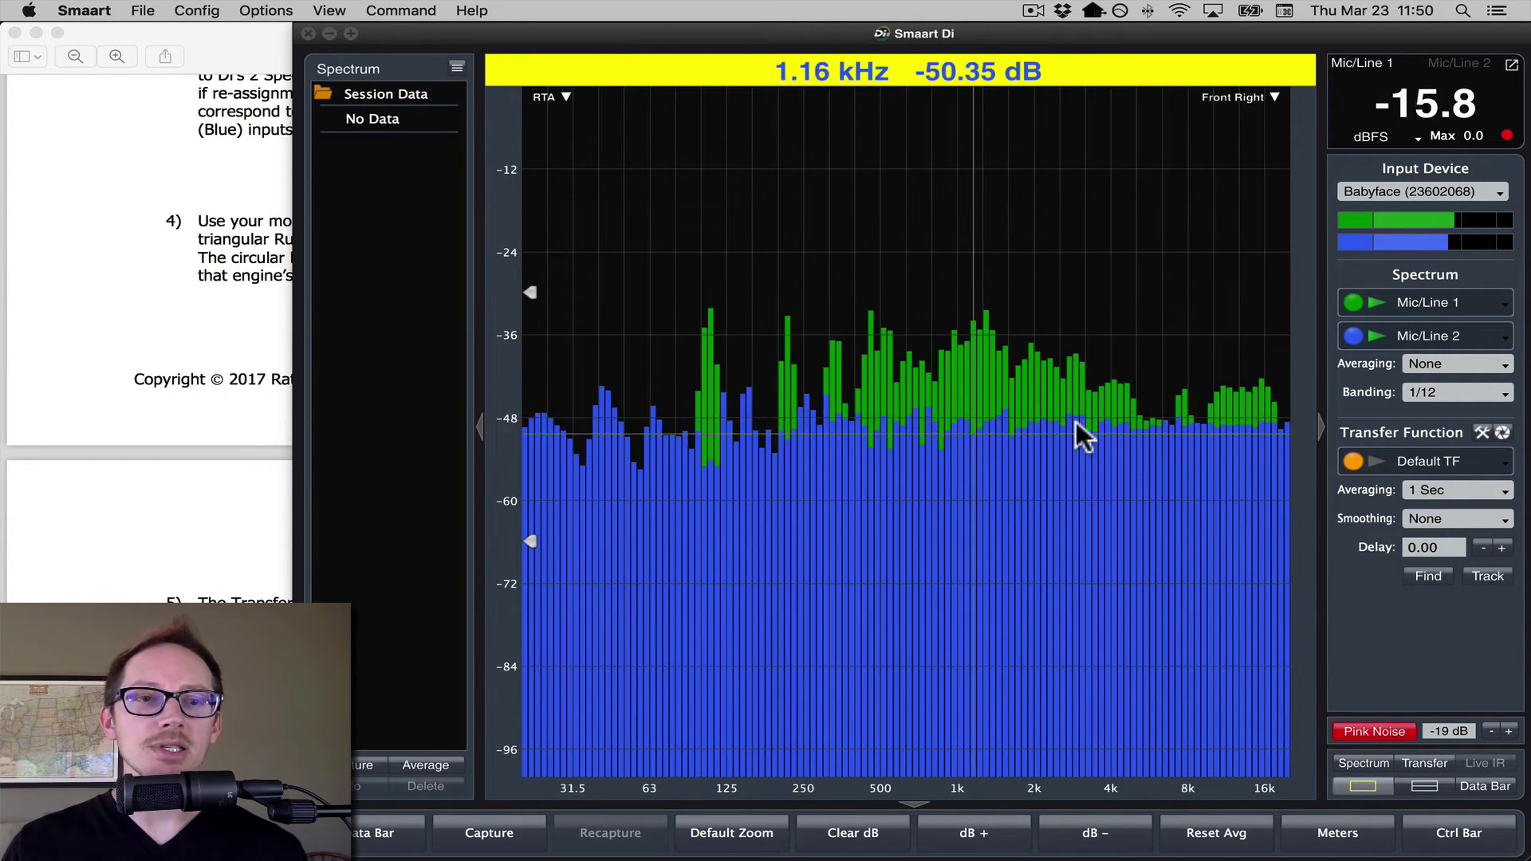
left_click(1370, 732)
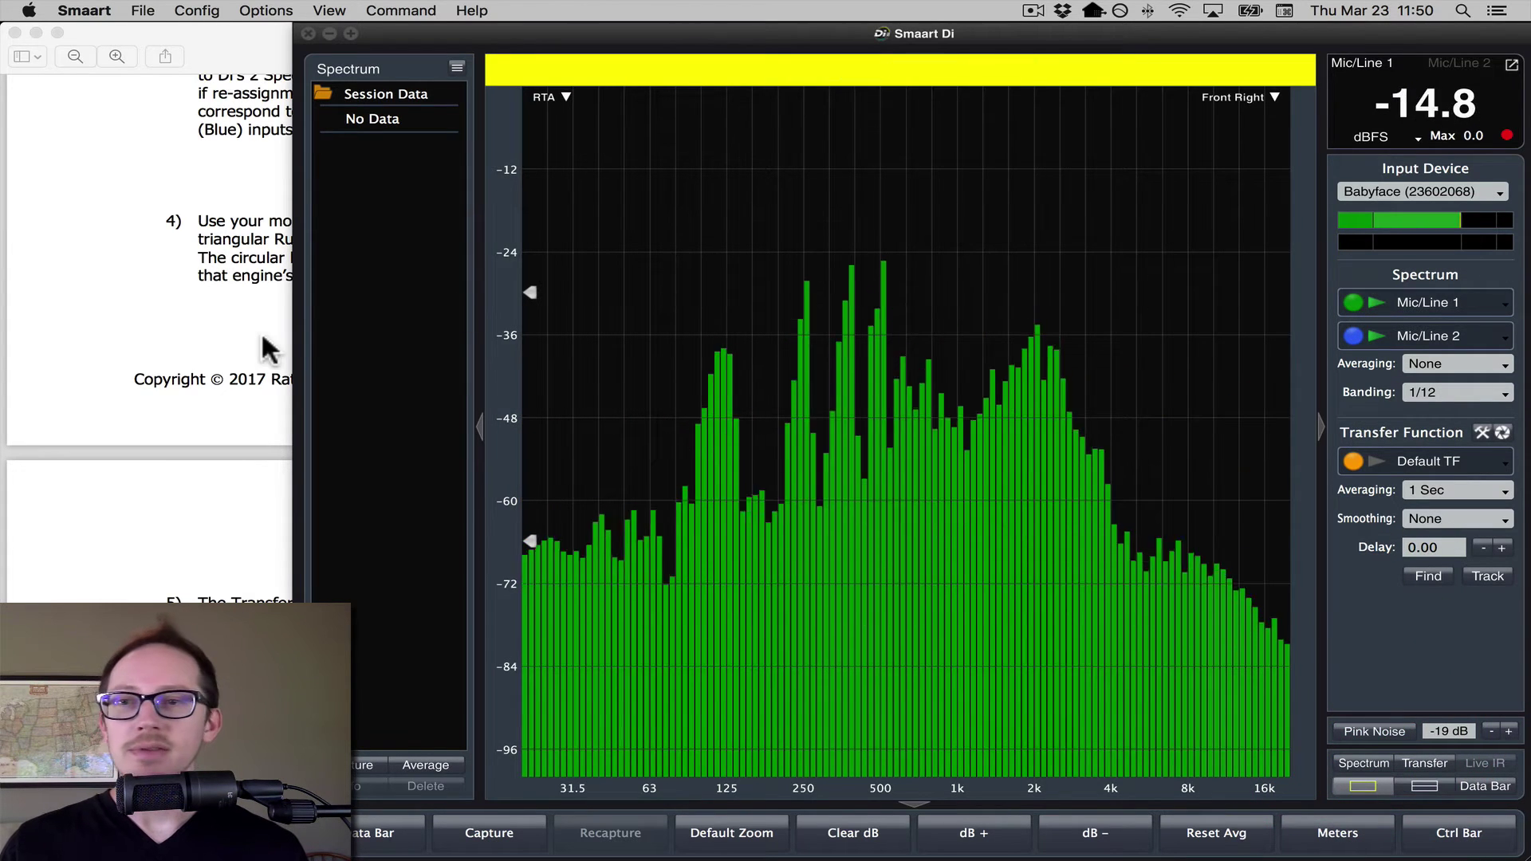
Read the part of step 4 in the guide about each engine's trace color and show/hide state.
left_click(200, 319)
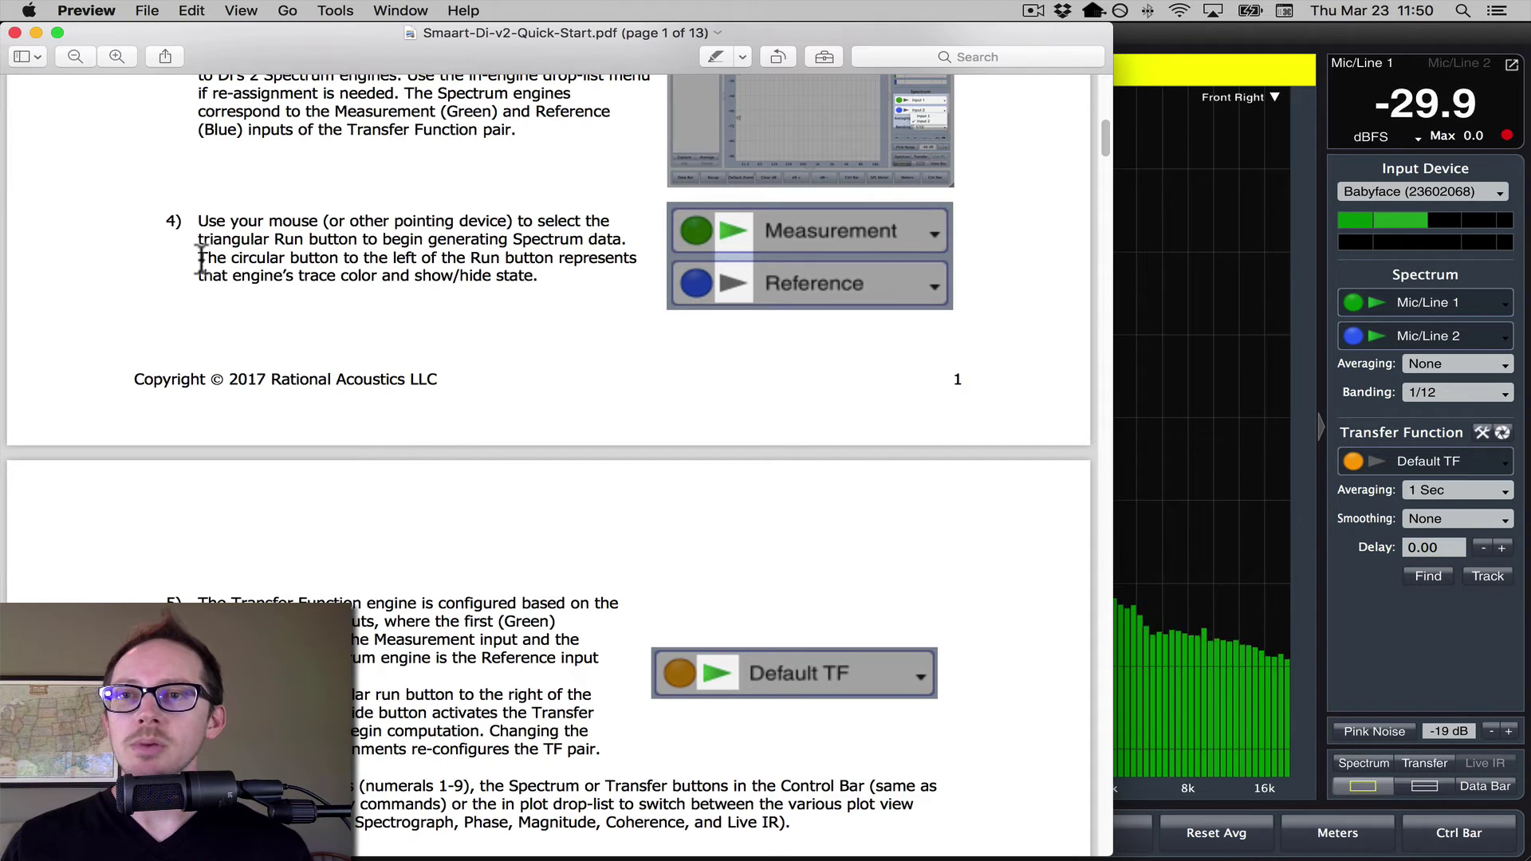
left_click_drag(199, 257, 268, 263)
left_click_drag(436, 276, 539, 285)
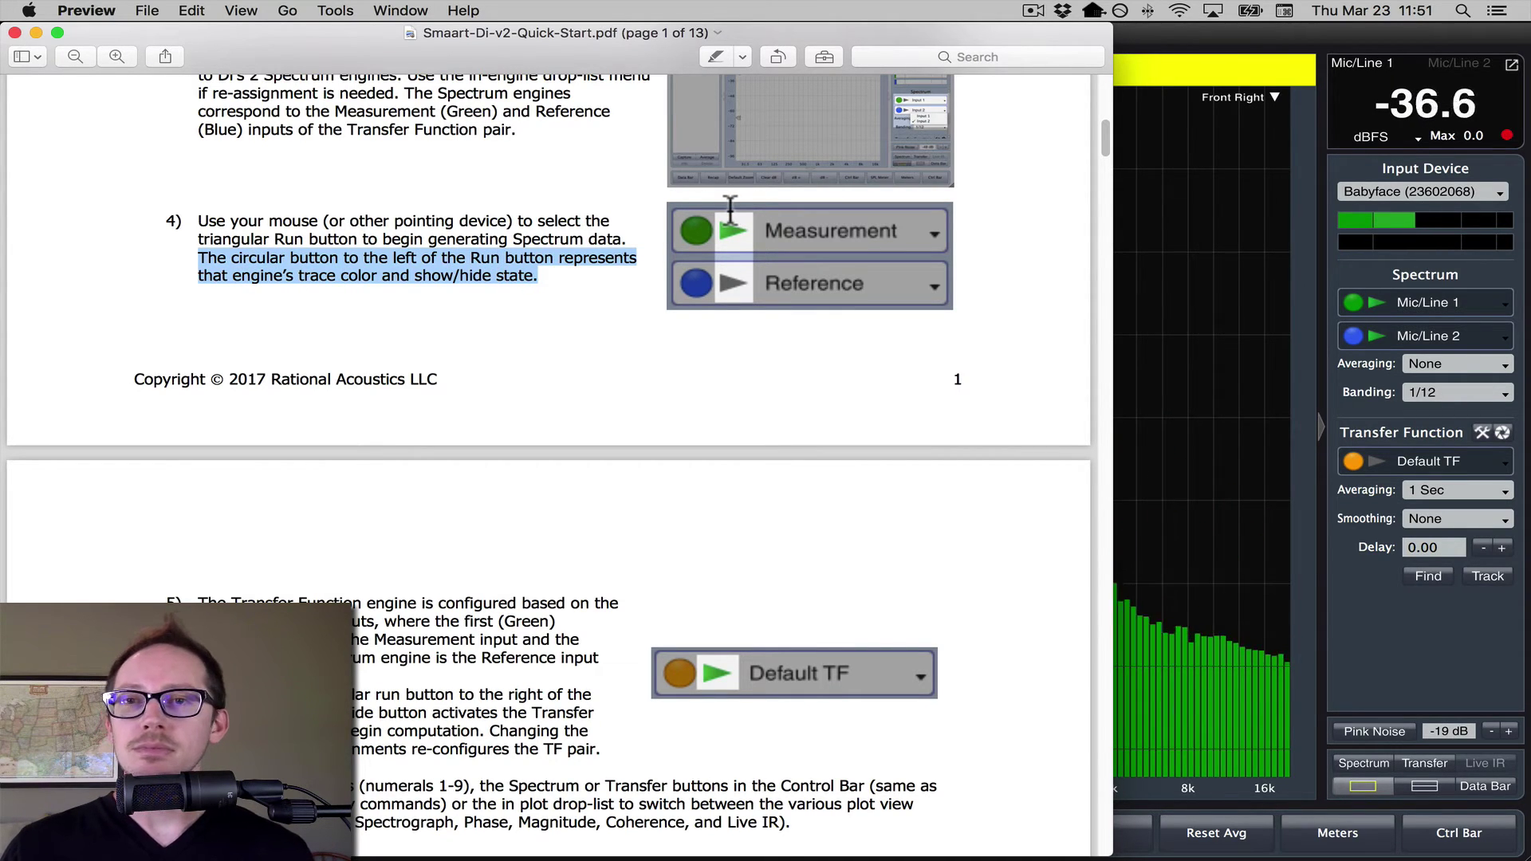
In Smaart Di, hide and show again the Mic/Line 1 trace, and do the same for the Mic/Line 2 trace.
left_click(1328, 395)
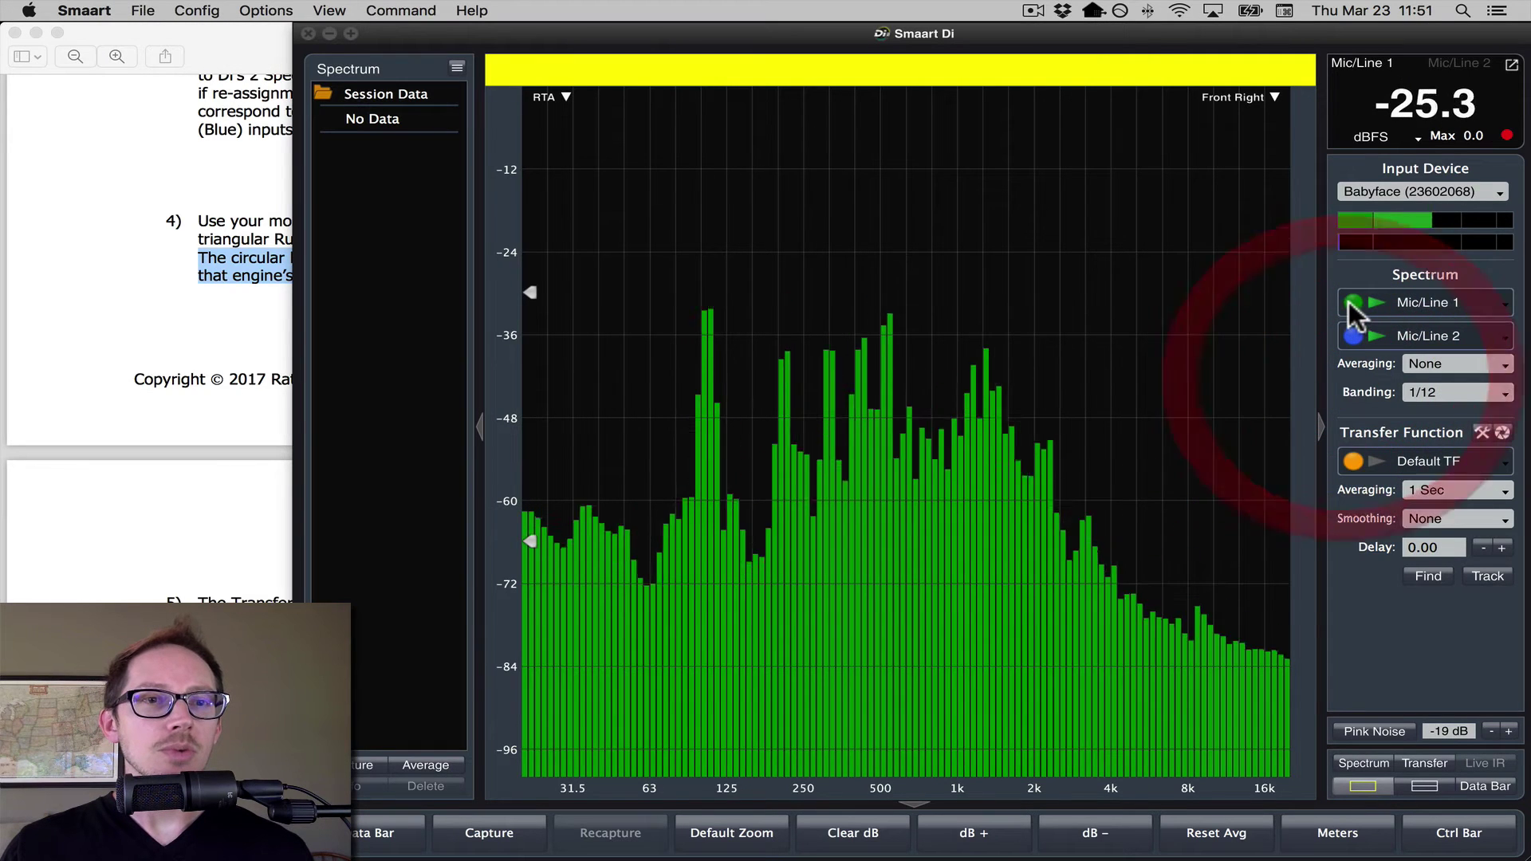
left_click(1353, 302)
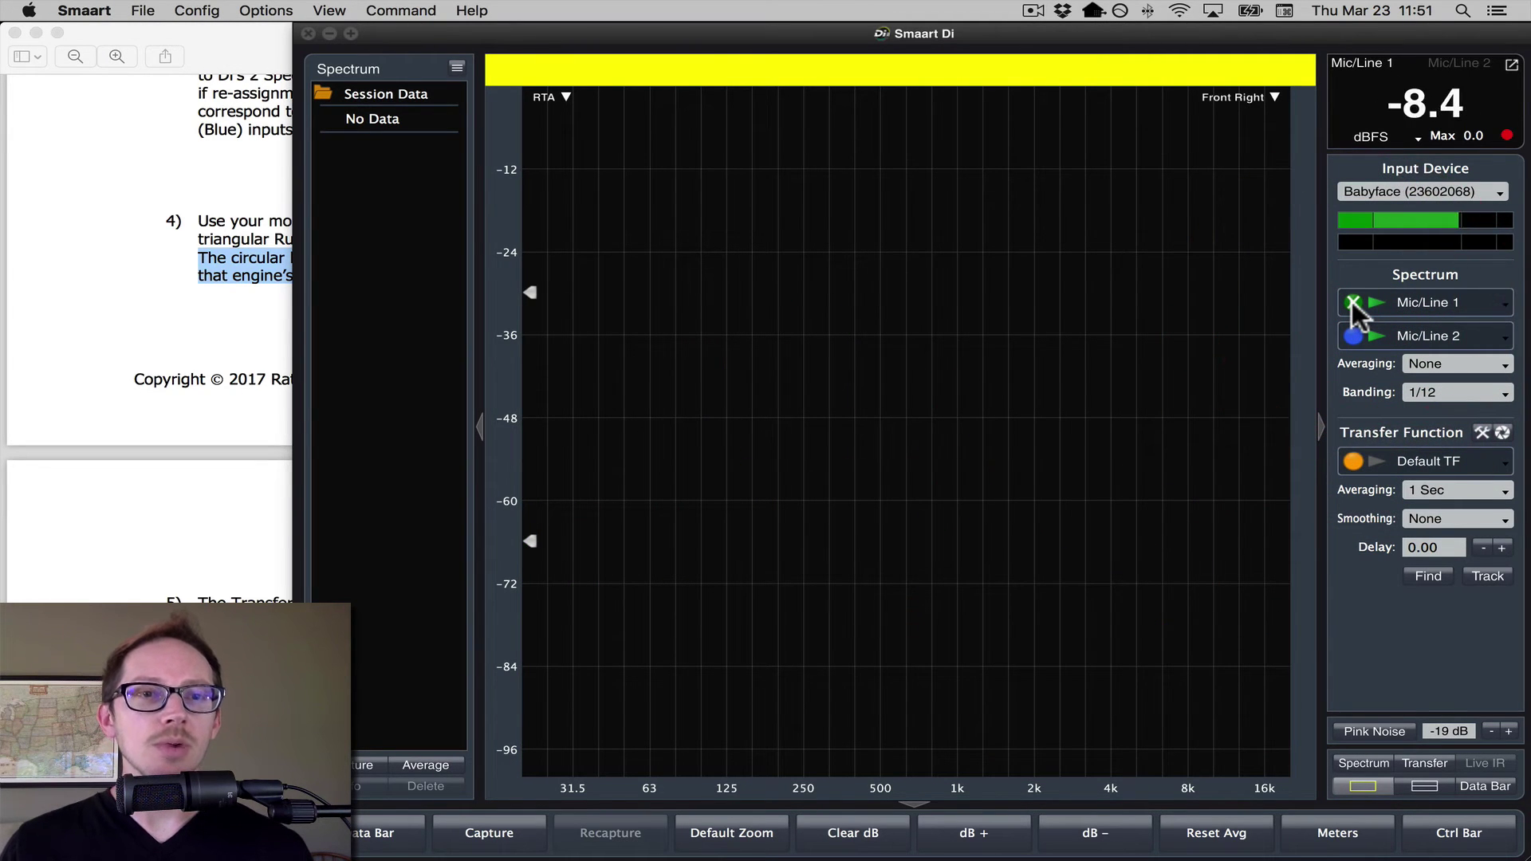
left_click(1353, 302)
left_click(1354, 335)
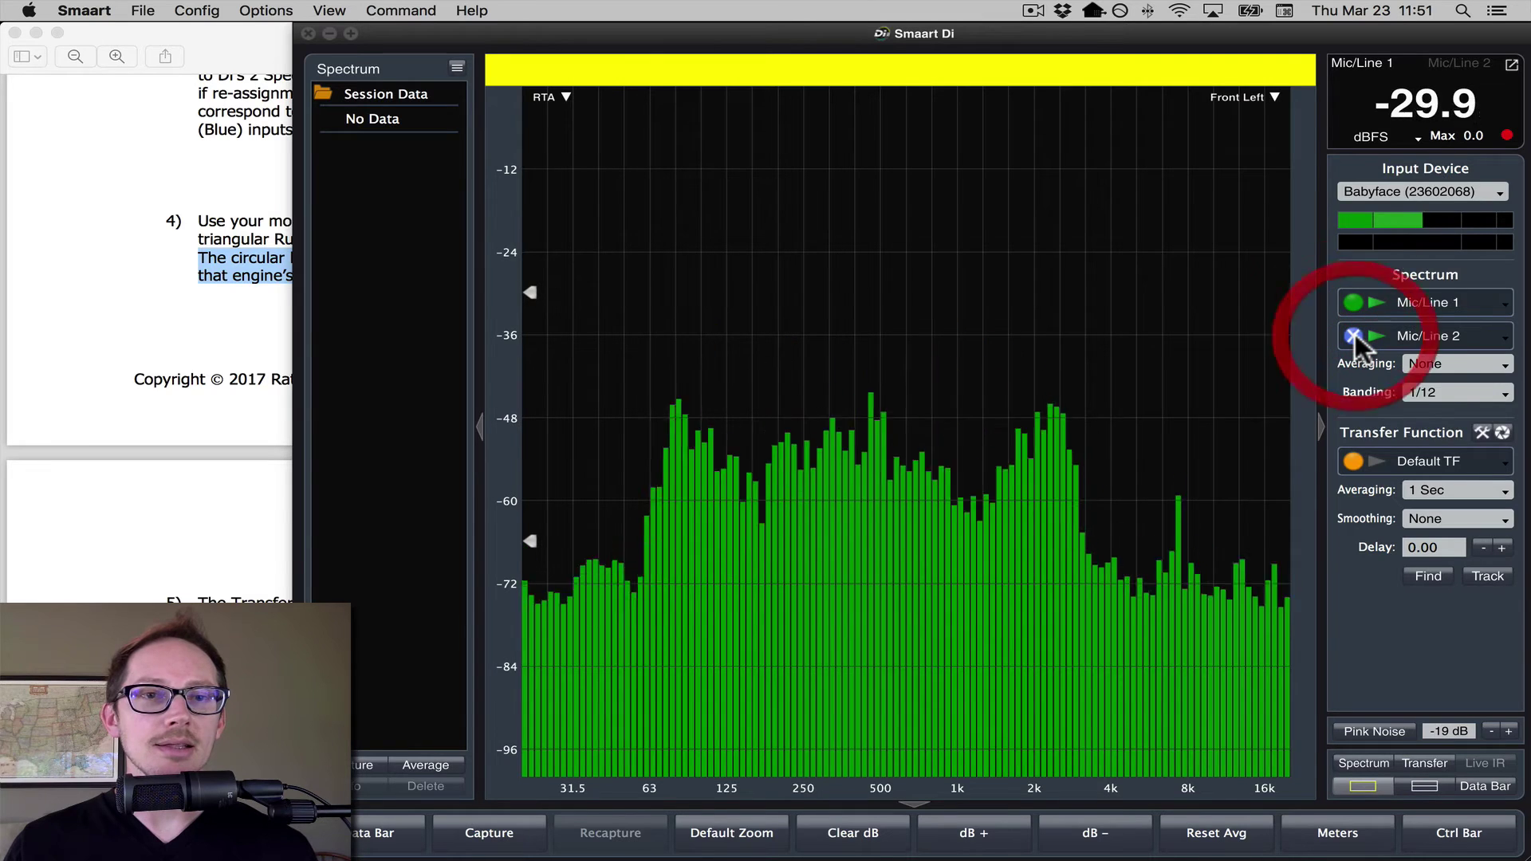
left_click(1354, 335)
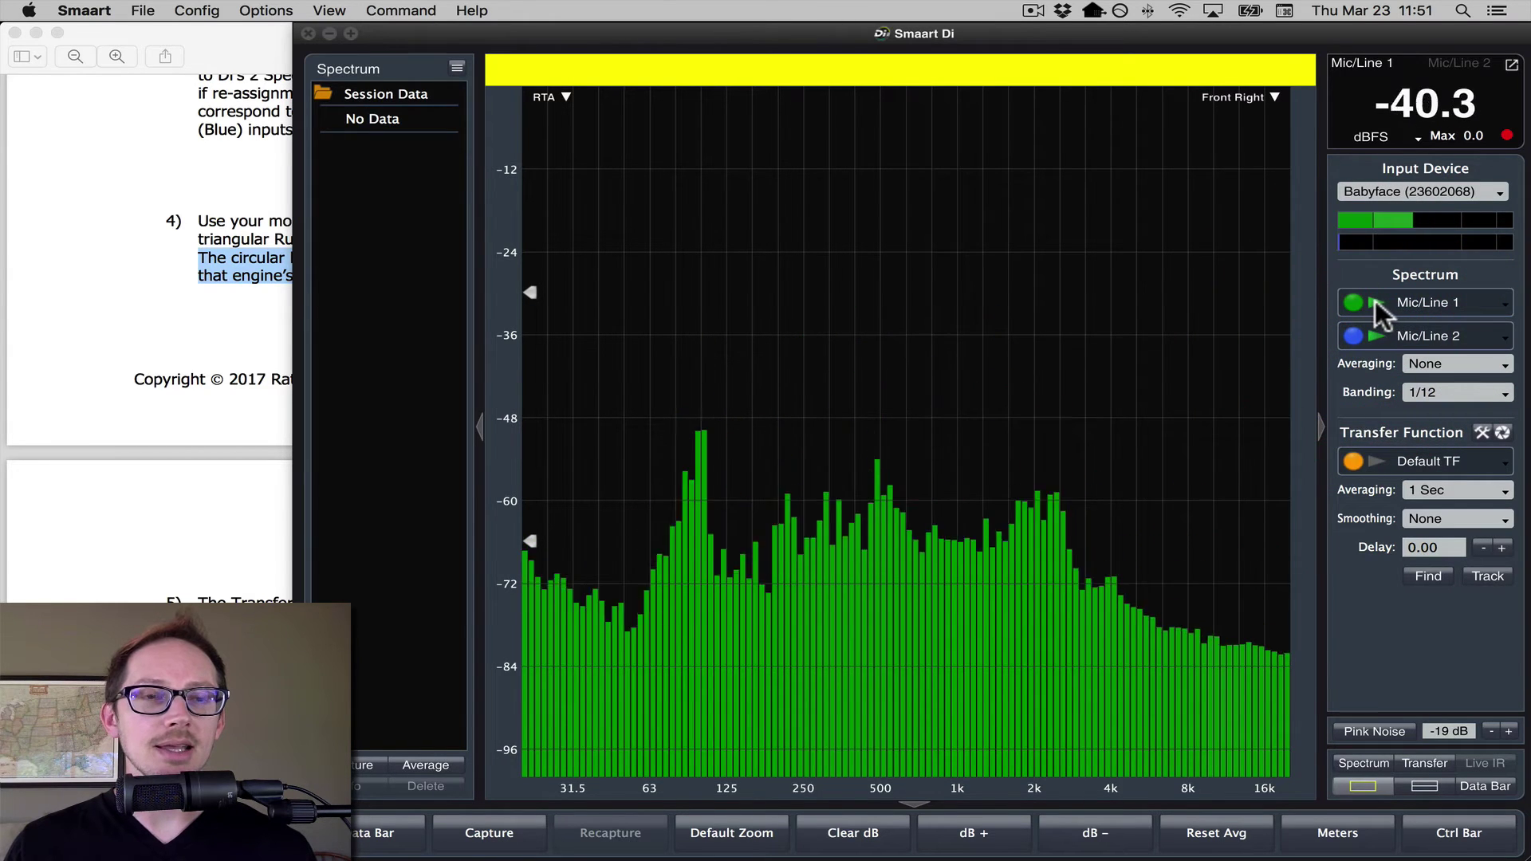
Stop both Spectrum engines, and run Mic/Line 1 and Mic/Line 2 again with their traces shown.
left_click(1375, 301)
left_click(1368, 330)
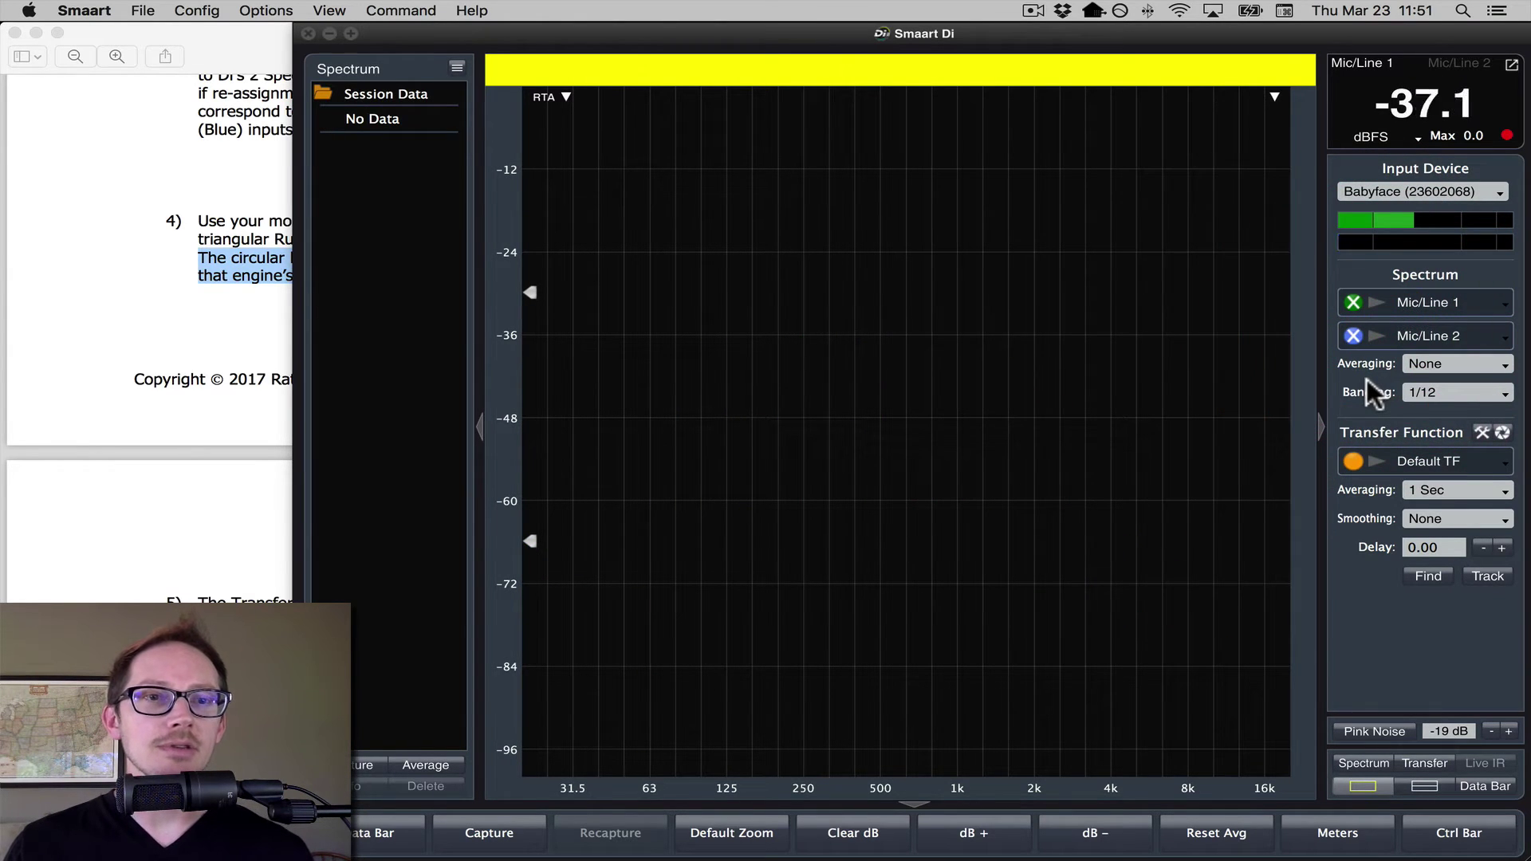
left_click(1375, 303)
left_click(1356, 333)
left_click(1356, 336)
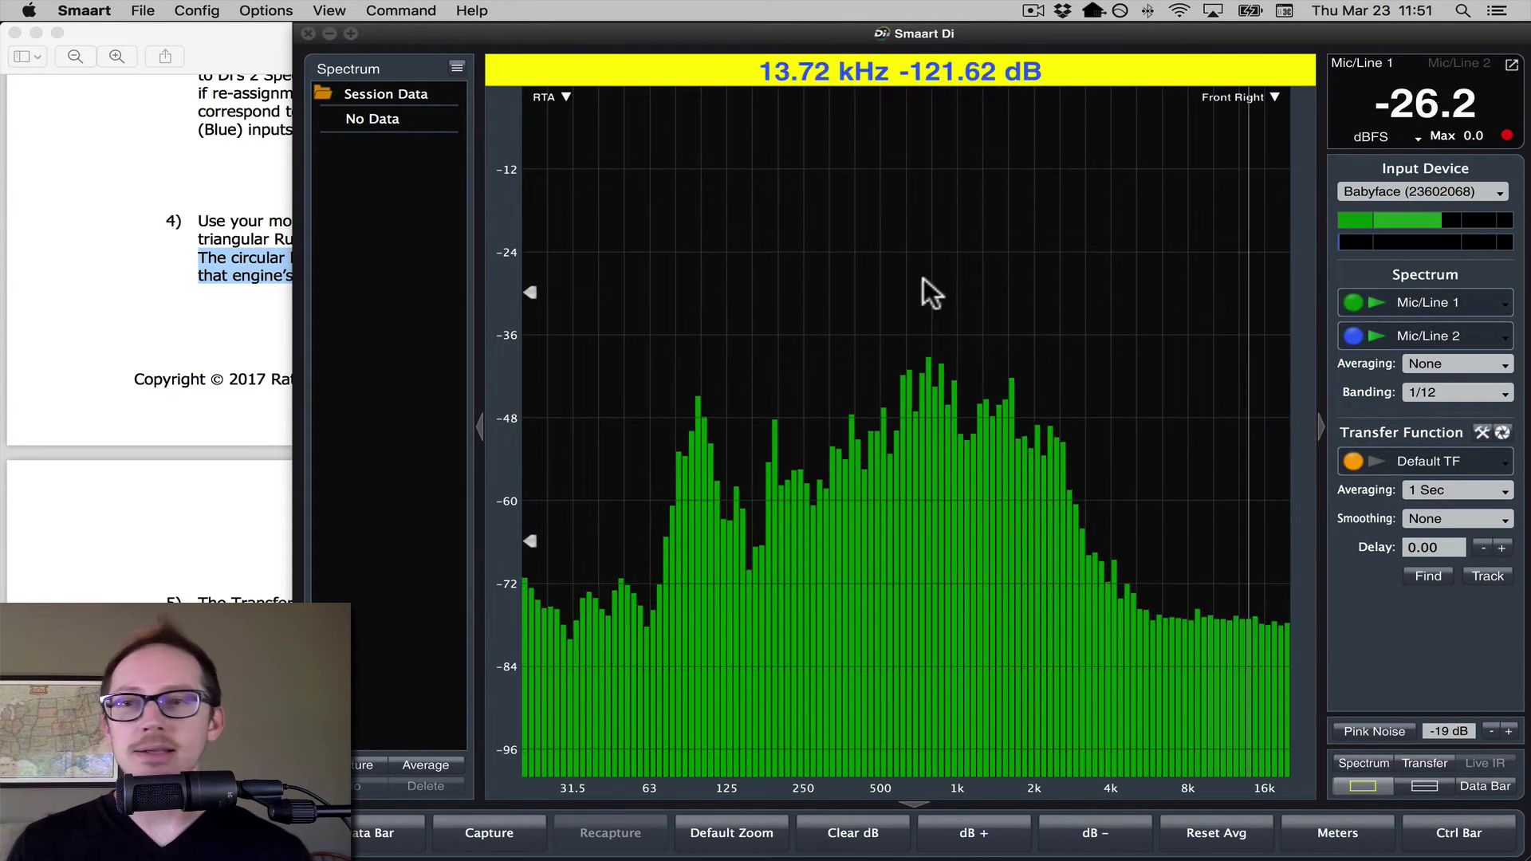
Read steps 5 and 6 of the guide on running the Transfer Function engine and switching between plot views.
left_click(223, 490)
scroll(408, 499, "down", 3)
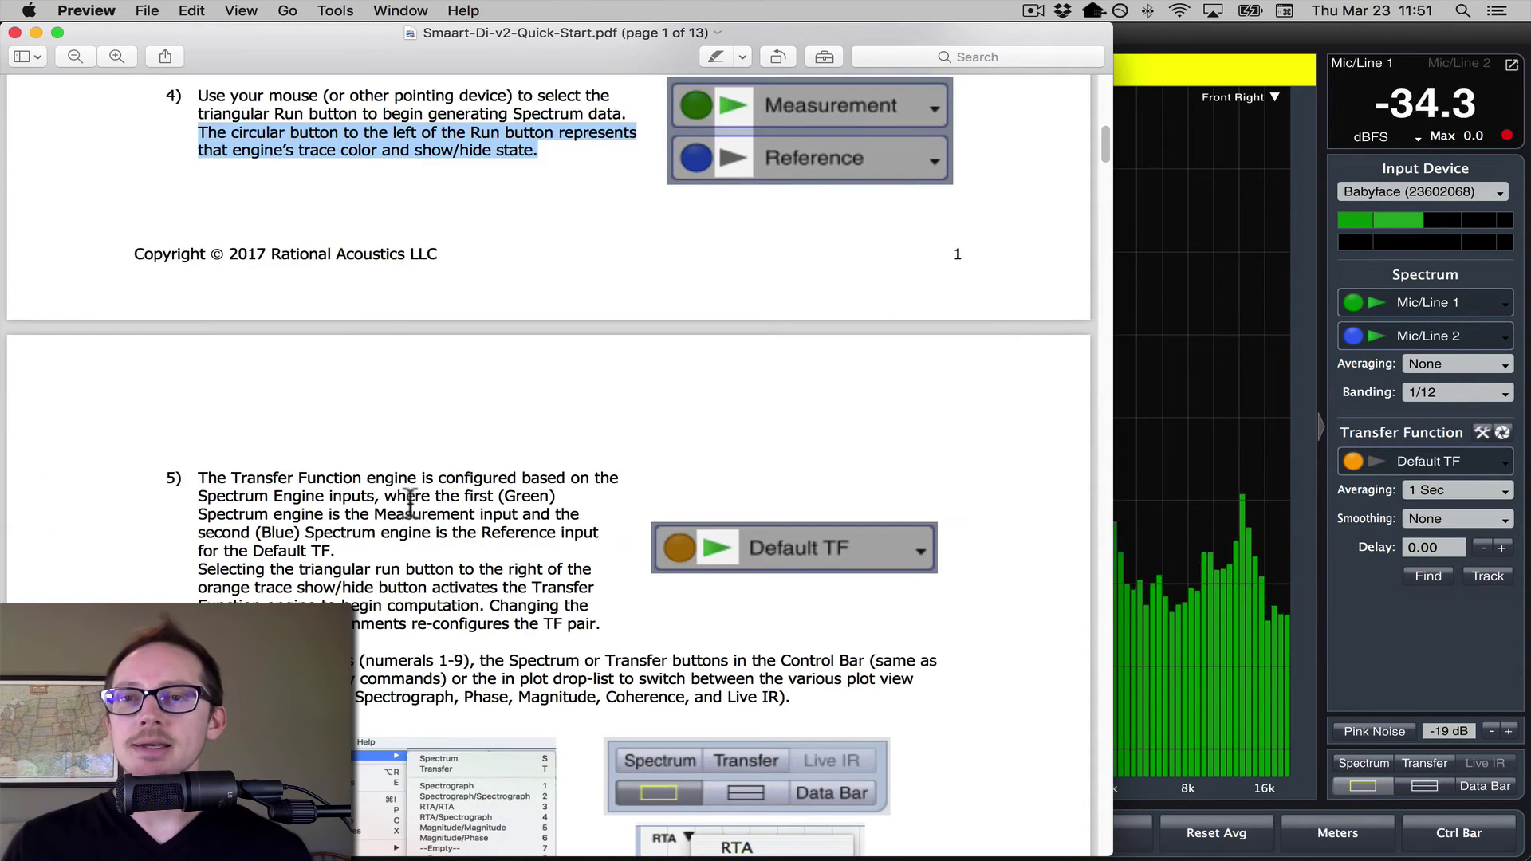
scroll(409, 498, "down", 8)
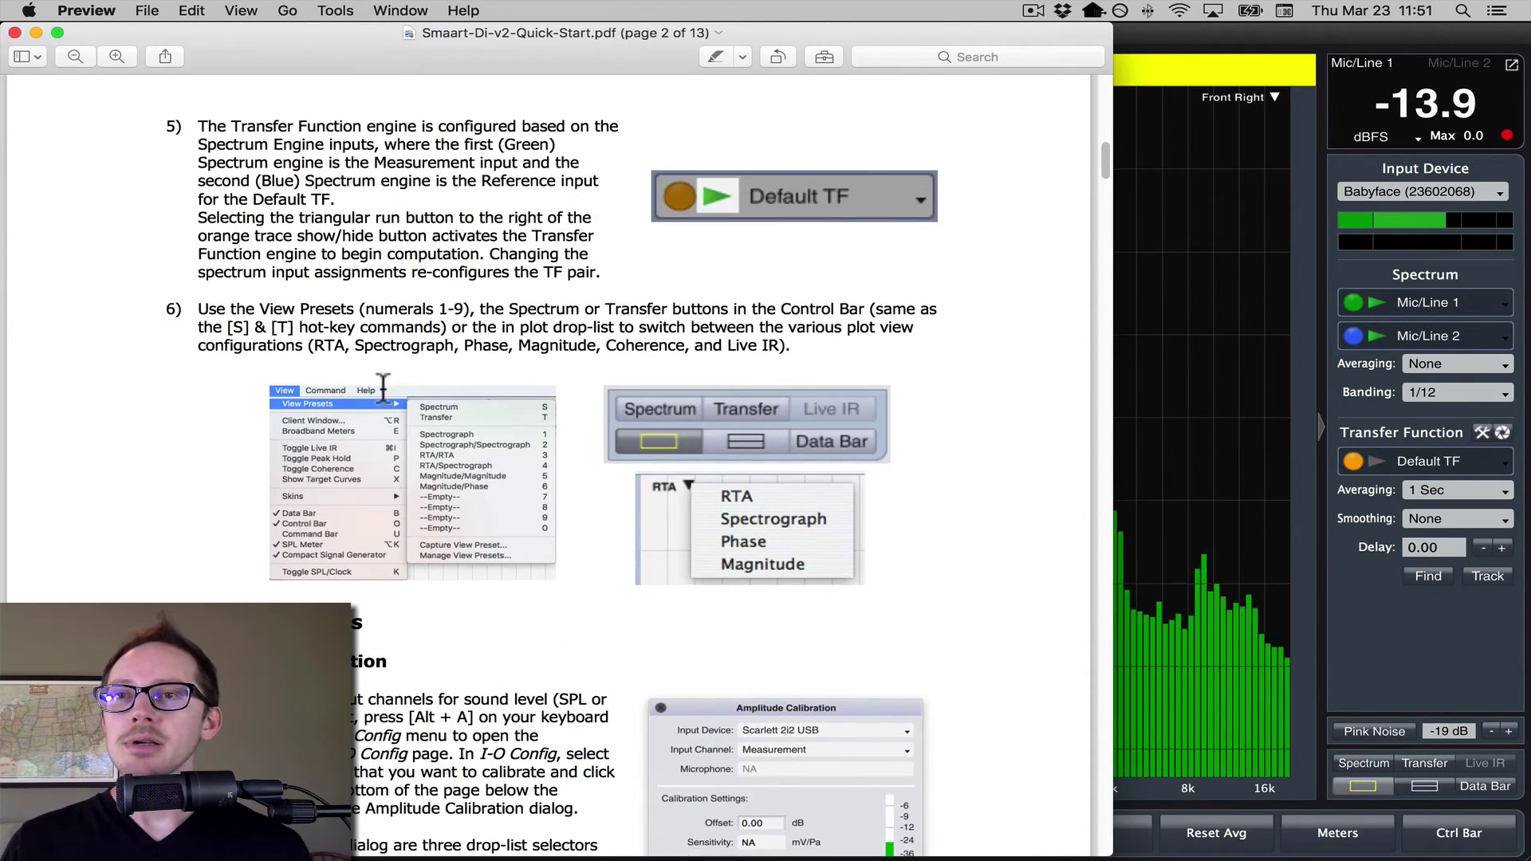
left_click_drag(197, 126, 424, 144)
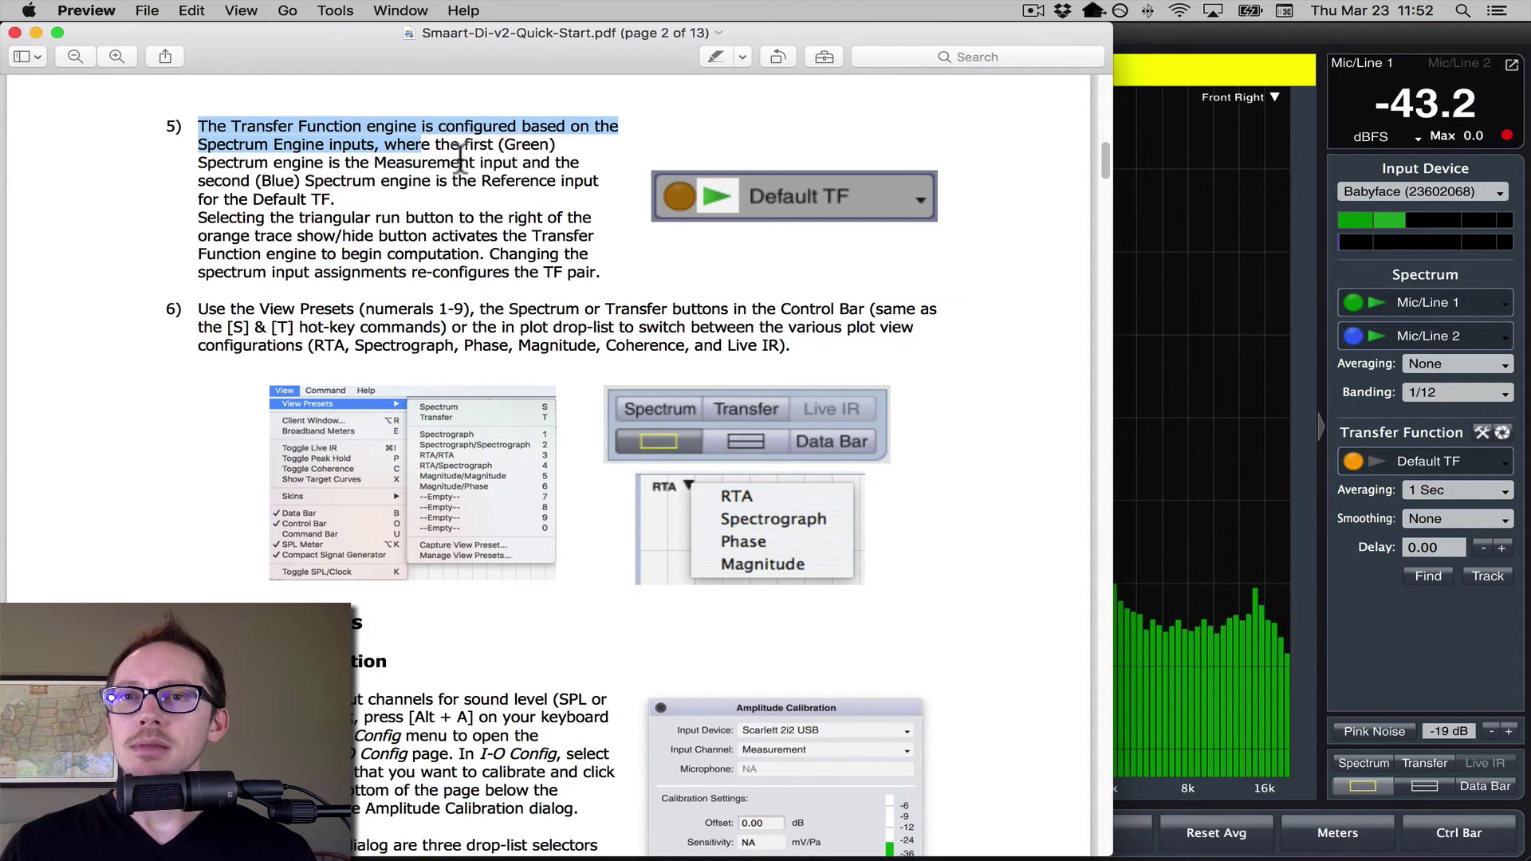
left_click(361, 204)
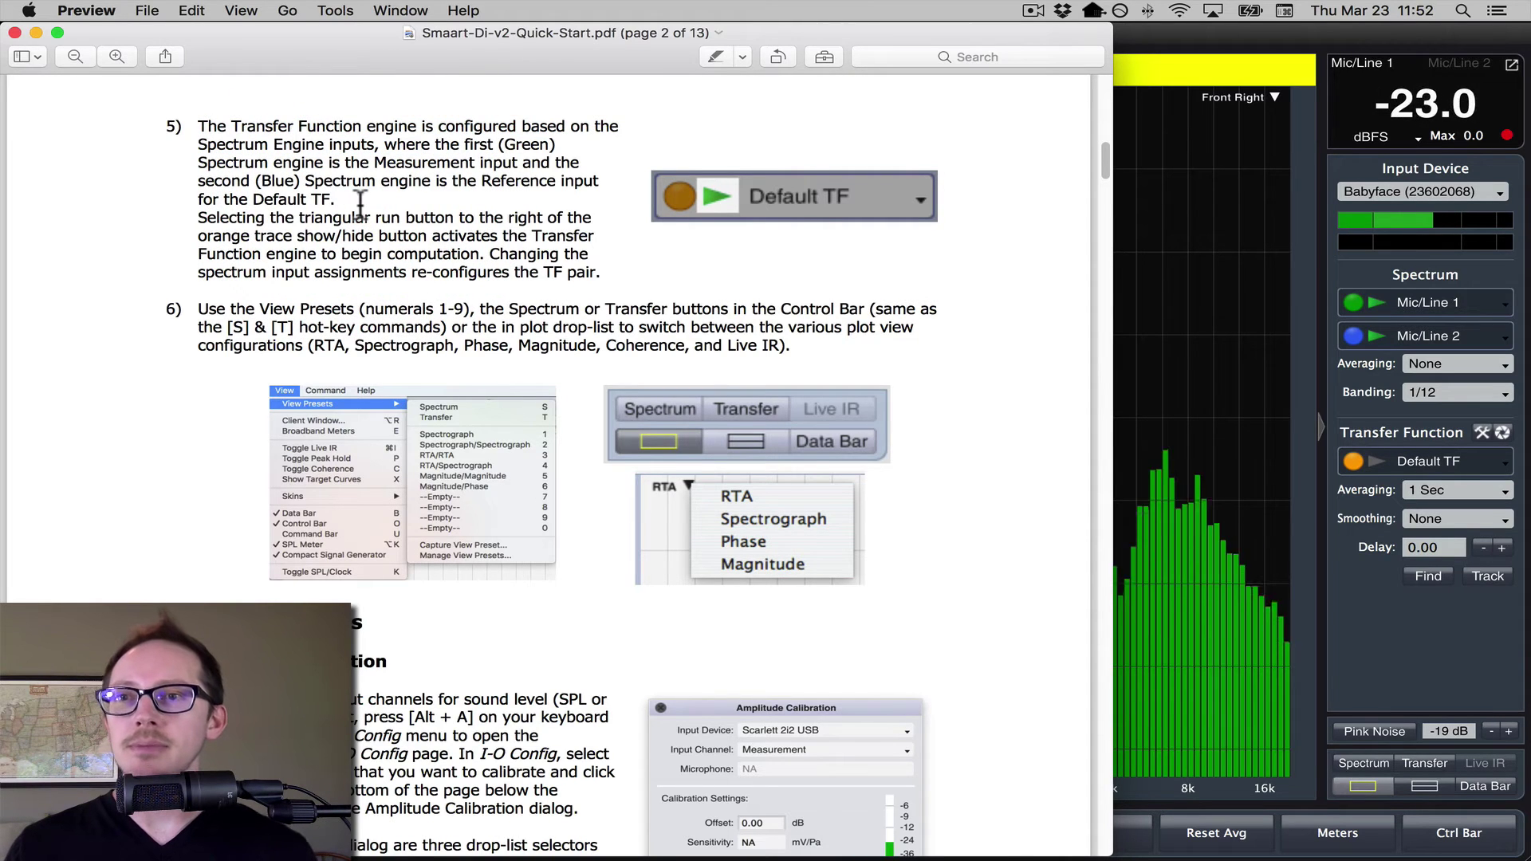
mouse_move(201, 215)
left_mouse_down()
mouse_move(403, 220)
mouse_move(405, 235)
left_mouse_up()
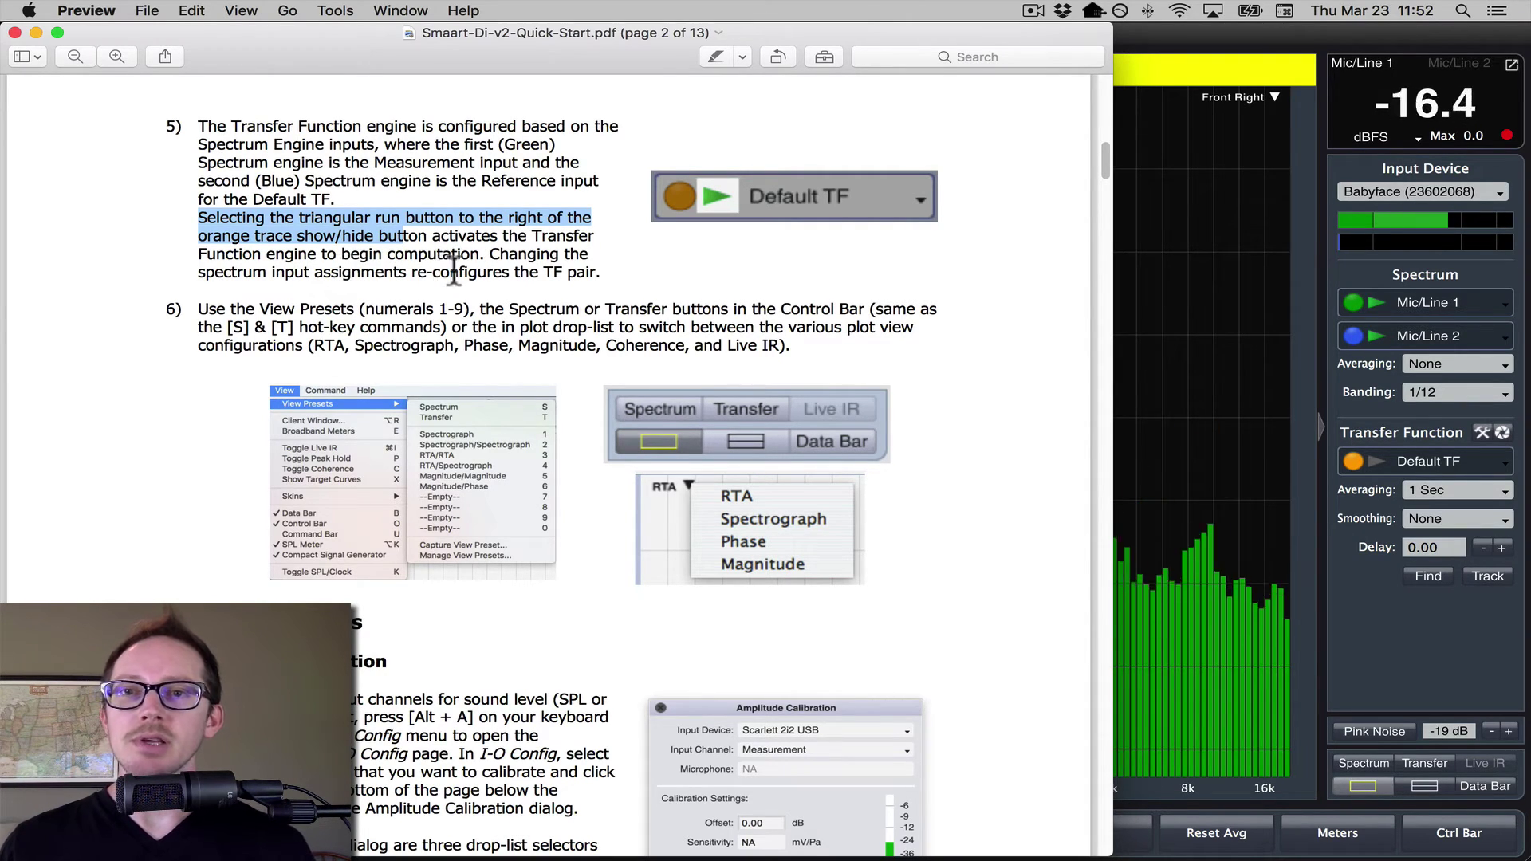
left_click(1468, 614)
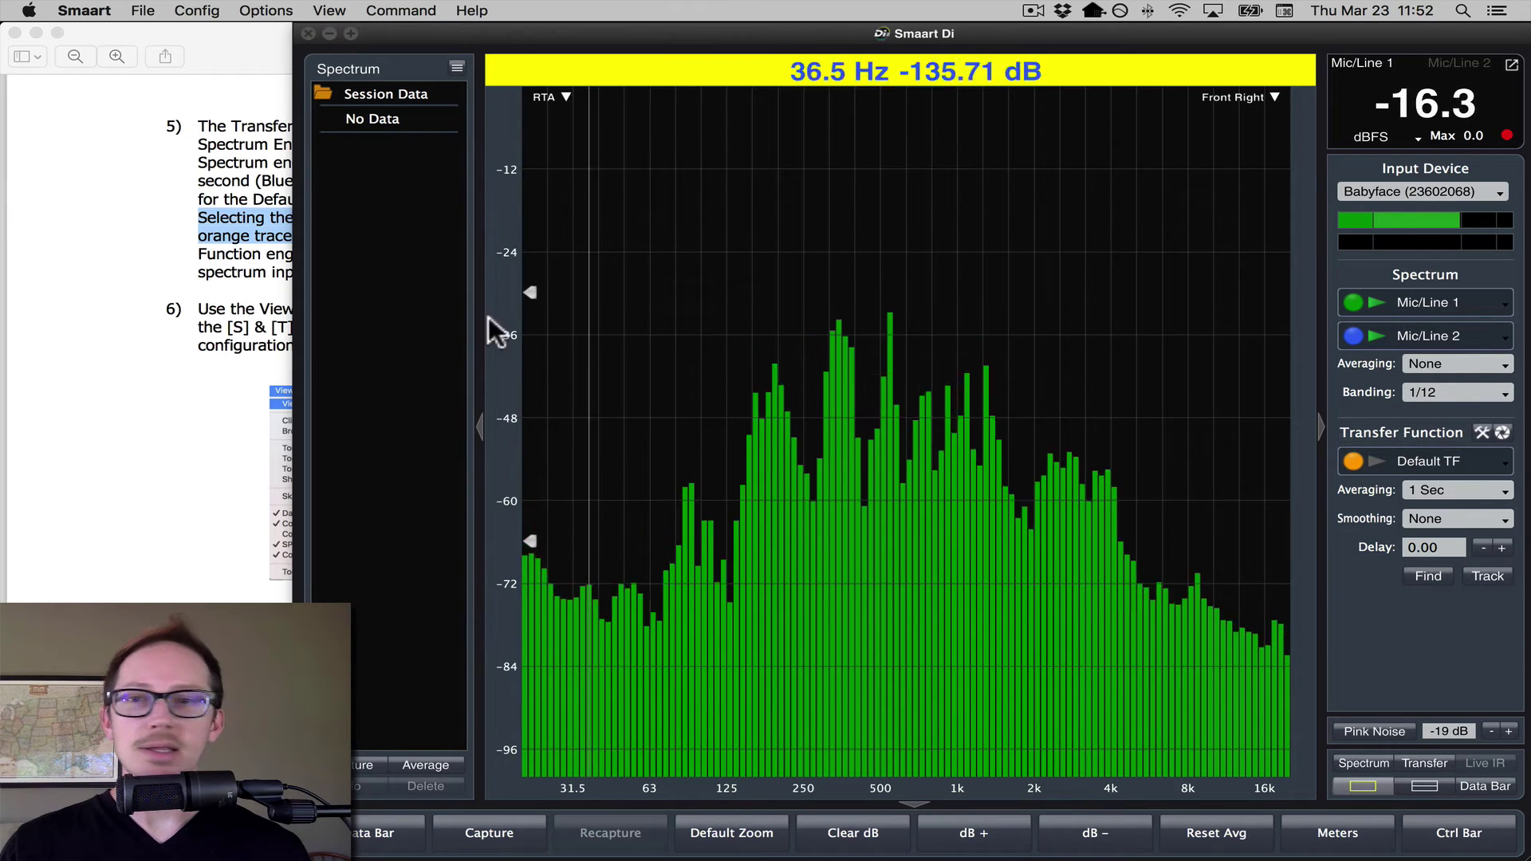
left_click(268, 282)
left_click(268, 284)
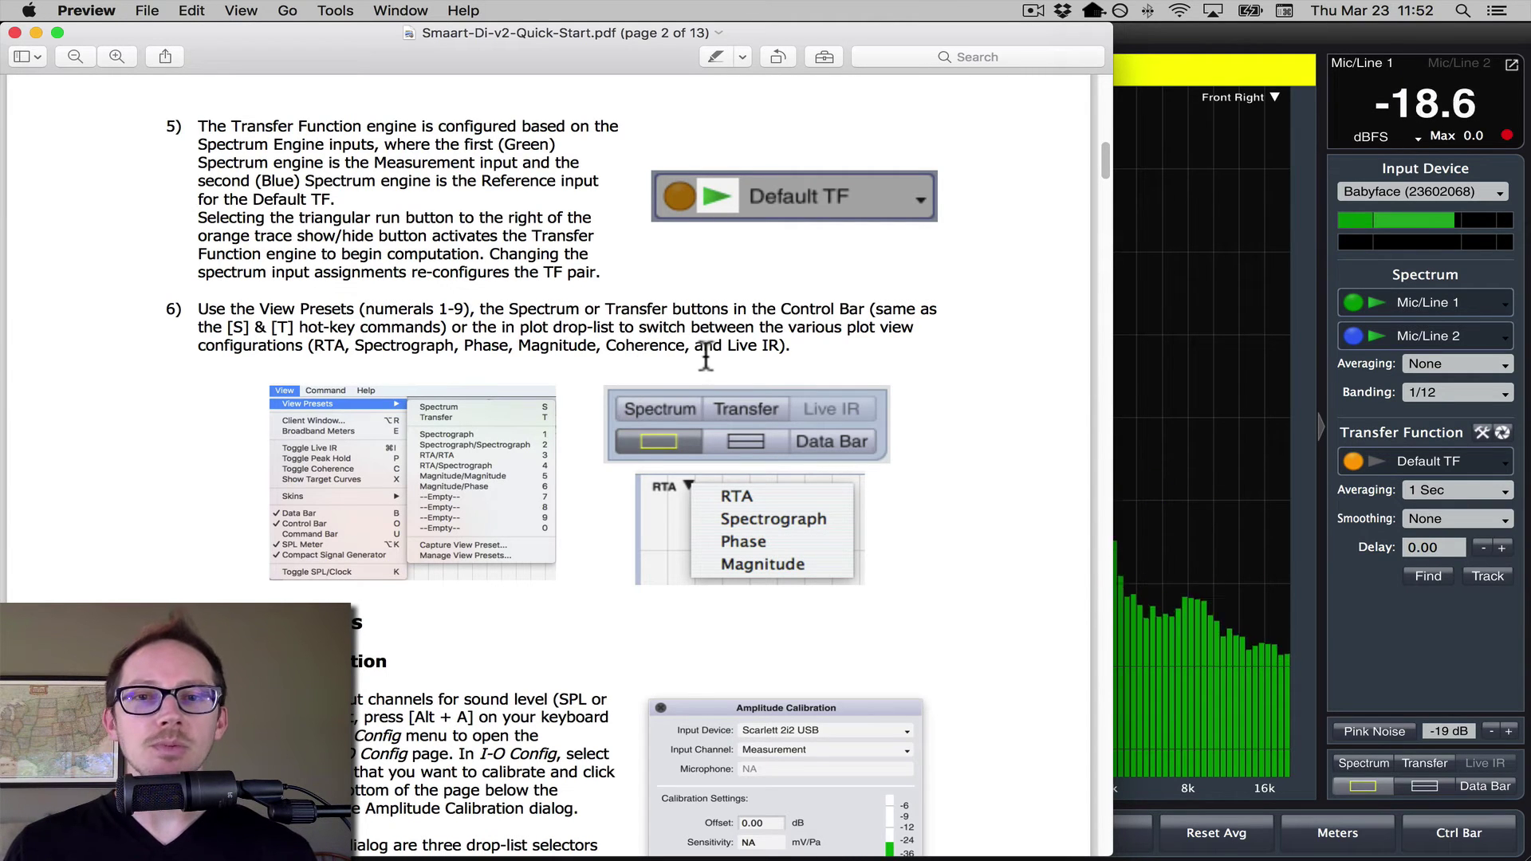
Switch Smaart Di from the Spectrum view to the Transfer view, and widen its window to give the plots more room.
left_click(1423, 649)
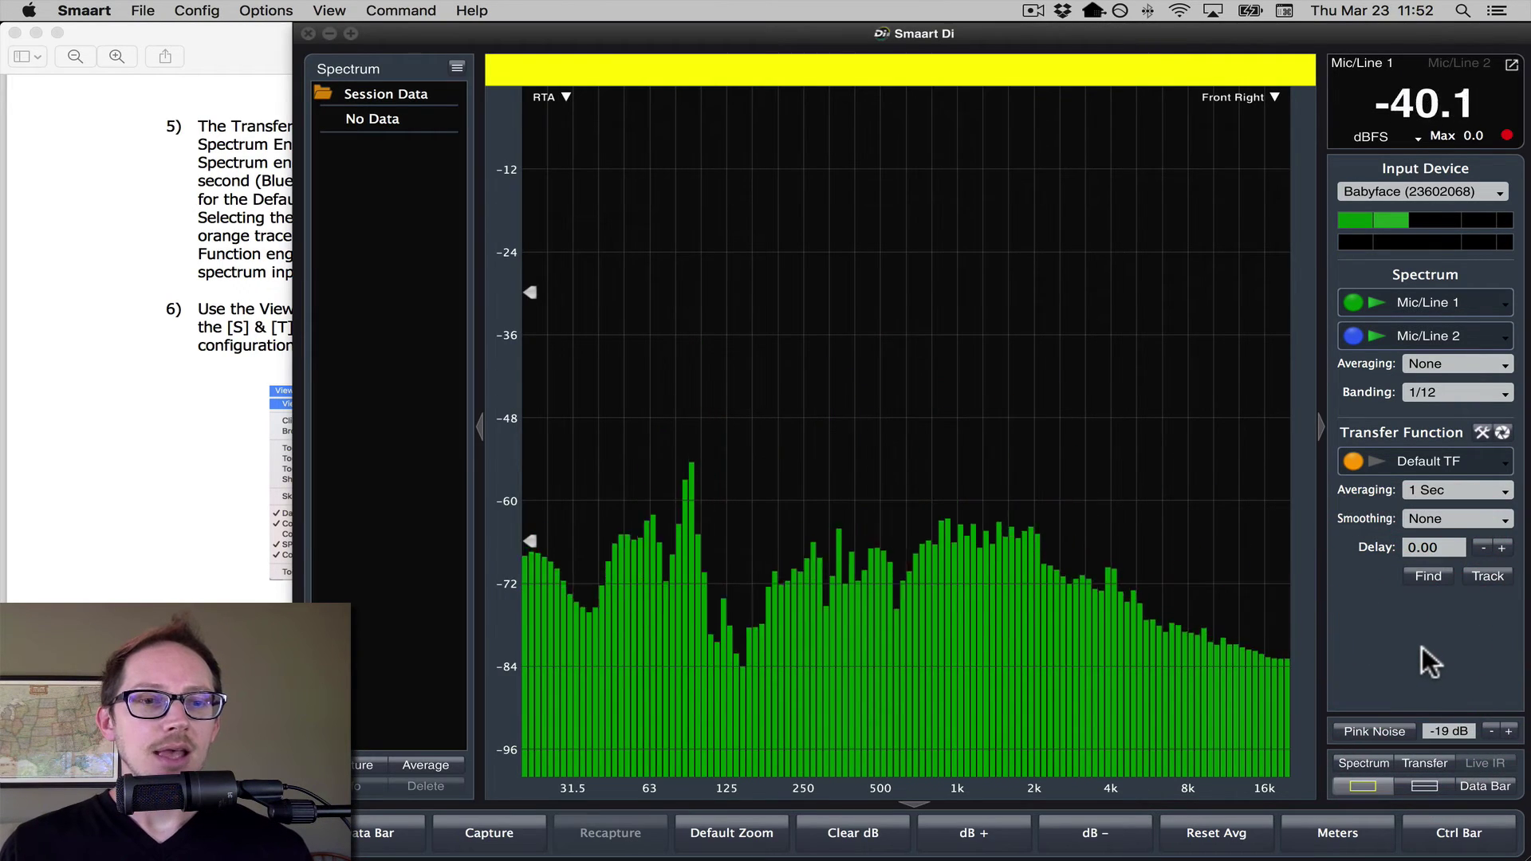
left_click(329, 11)
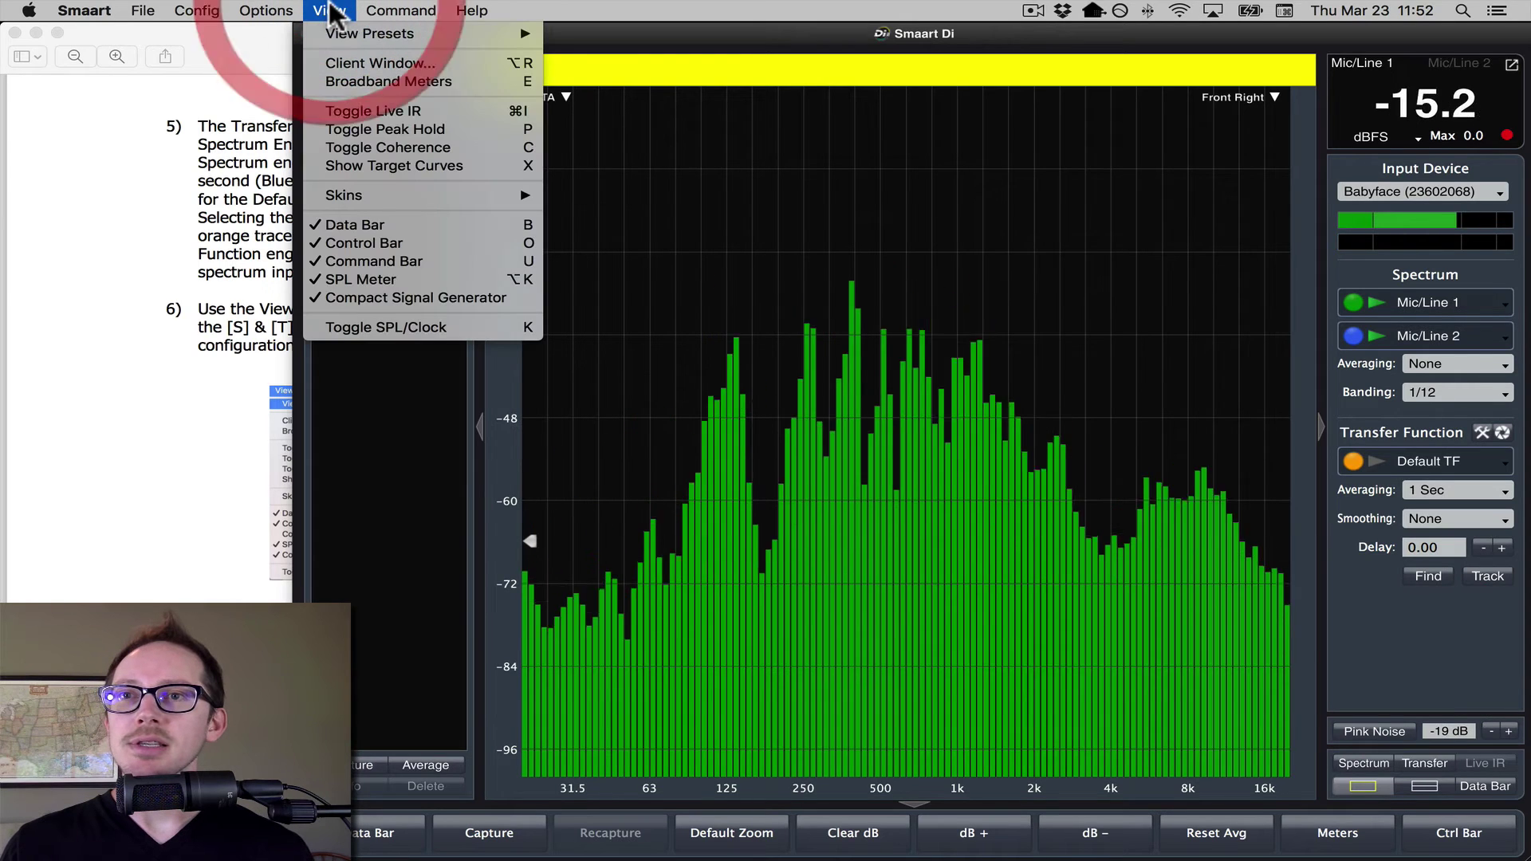
mouse_move(353, 28)
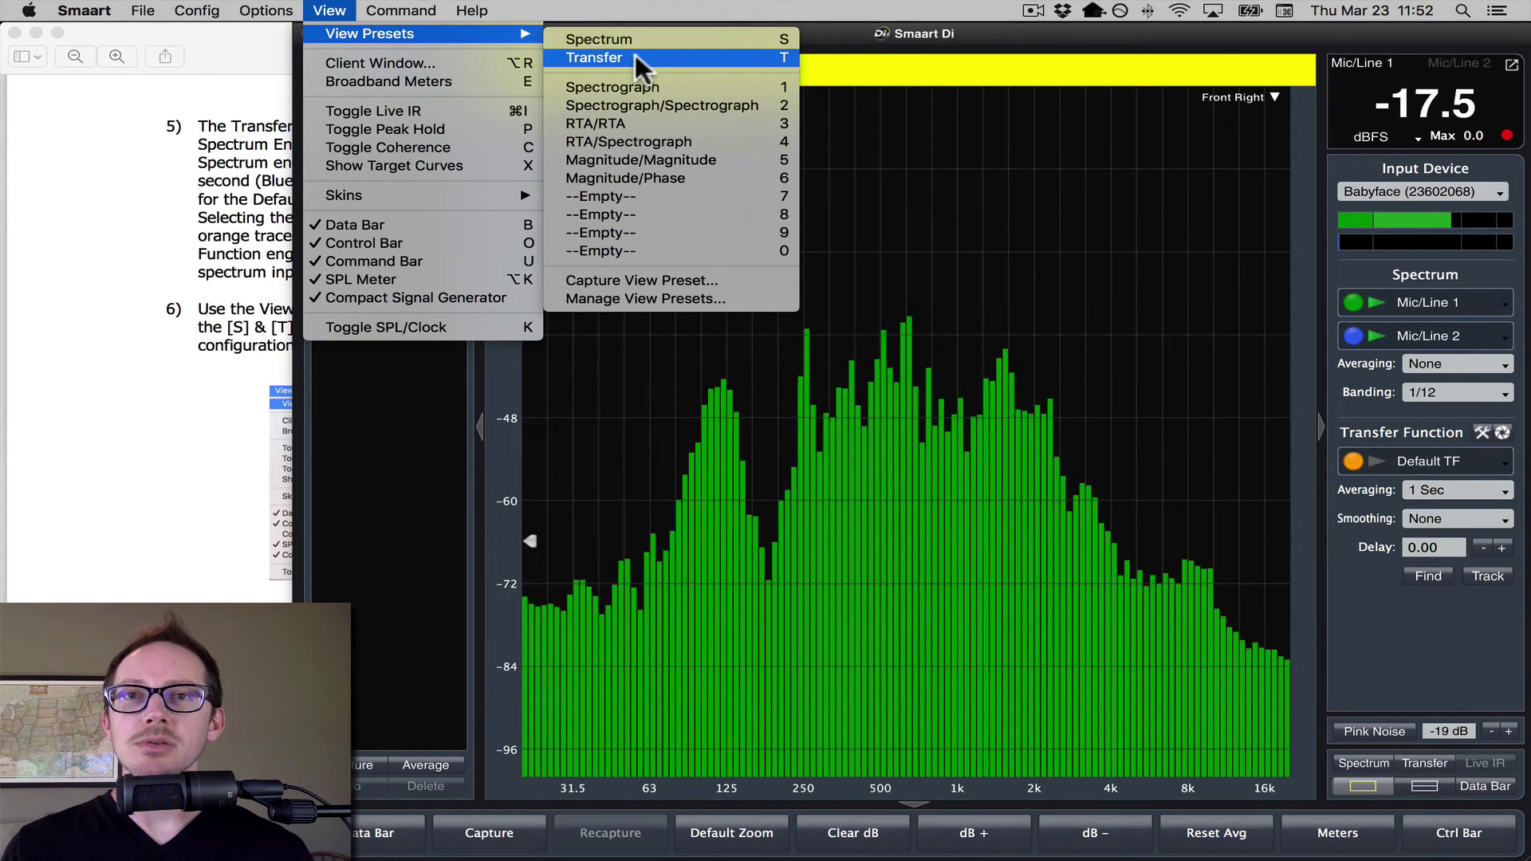
left_click(1412, 642)
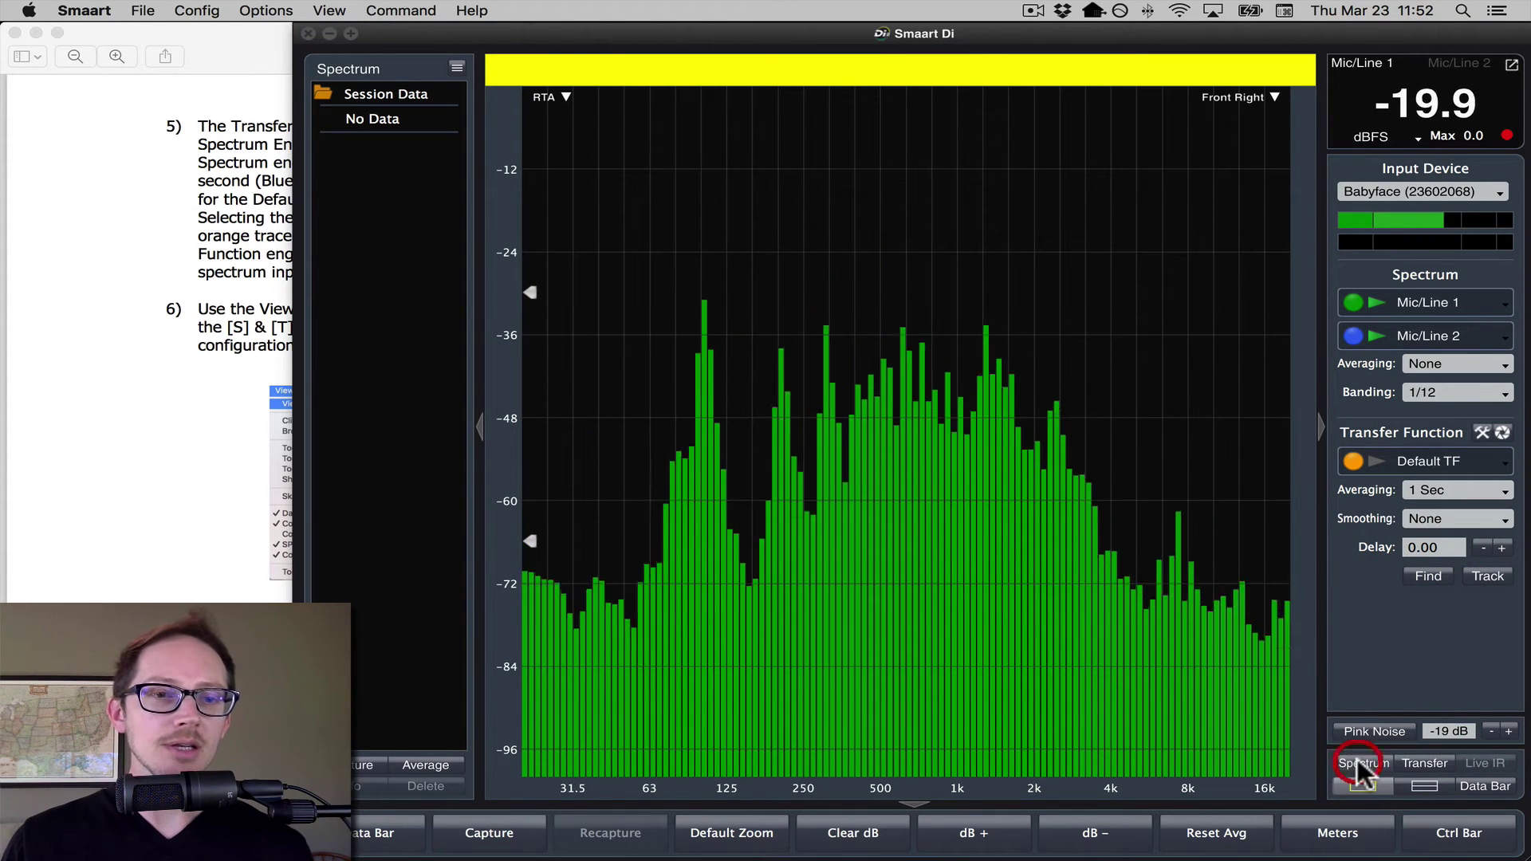
left_click(1432, 766)
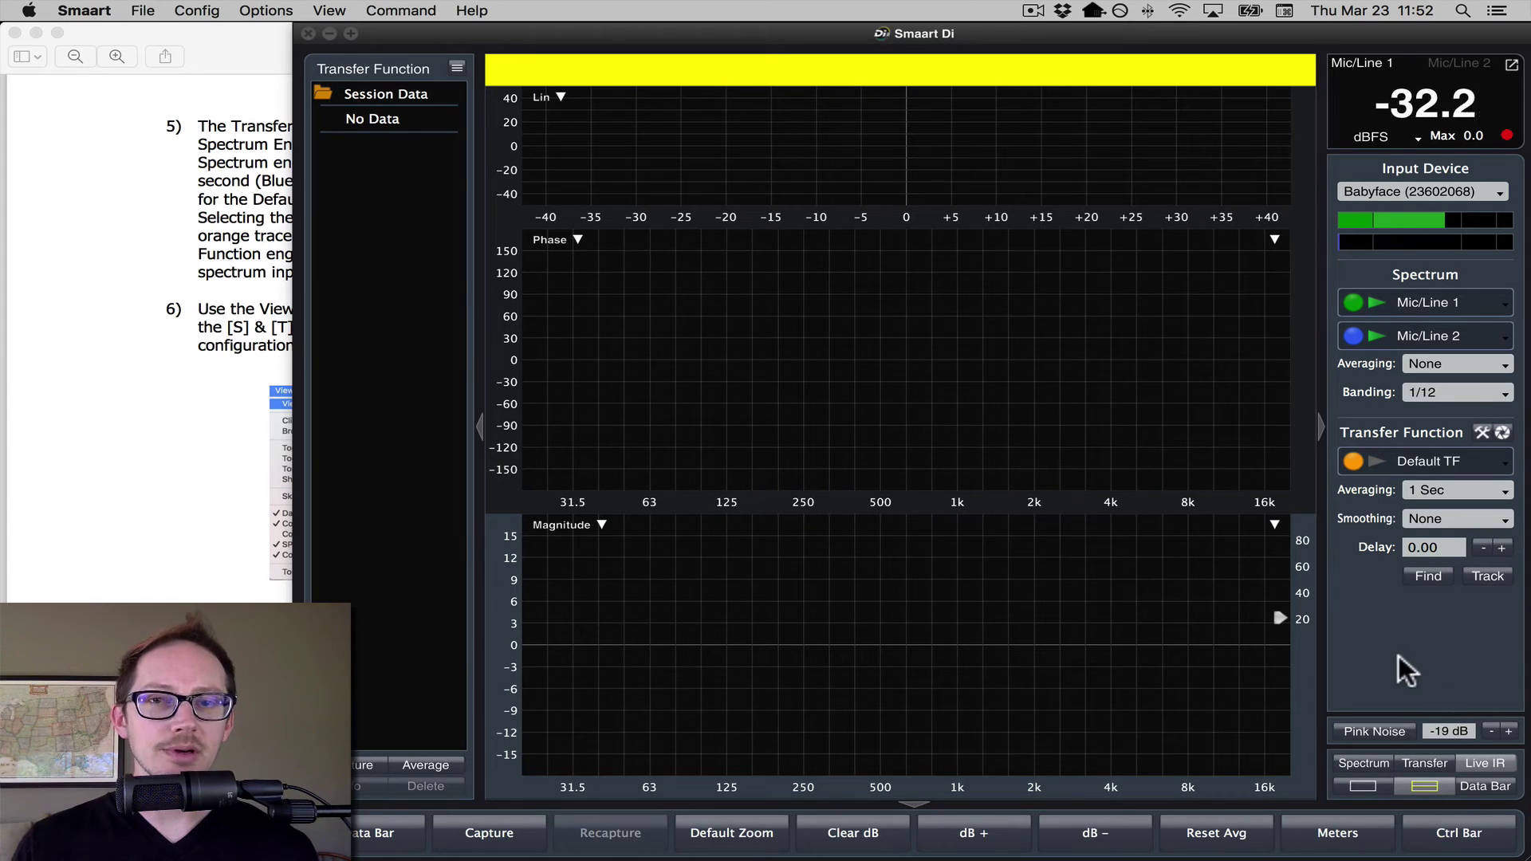
left_click_drag(638, 32, 559, 32)
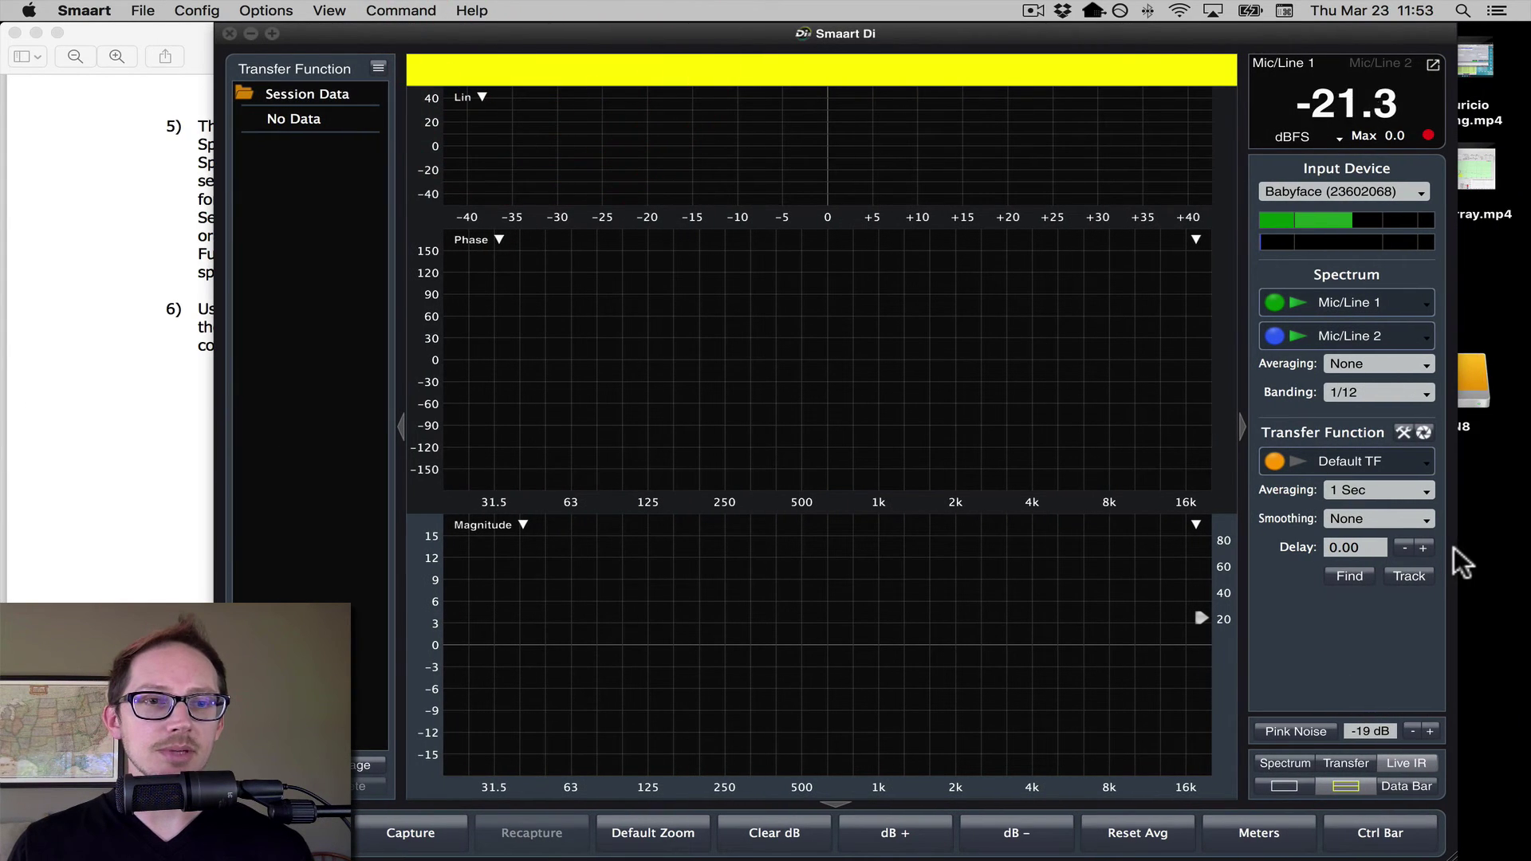
left_click_drag(1452, 851, 1528, 855)
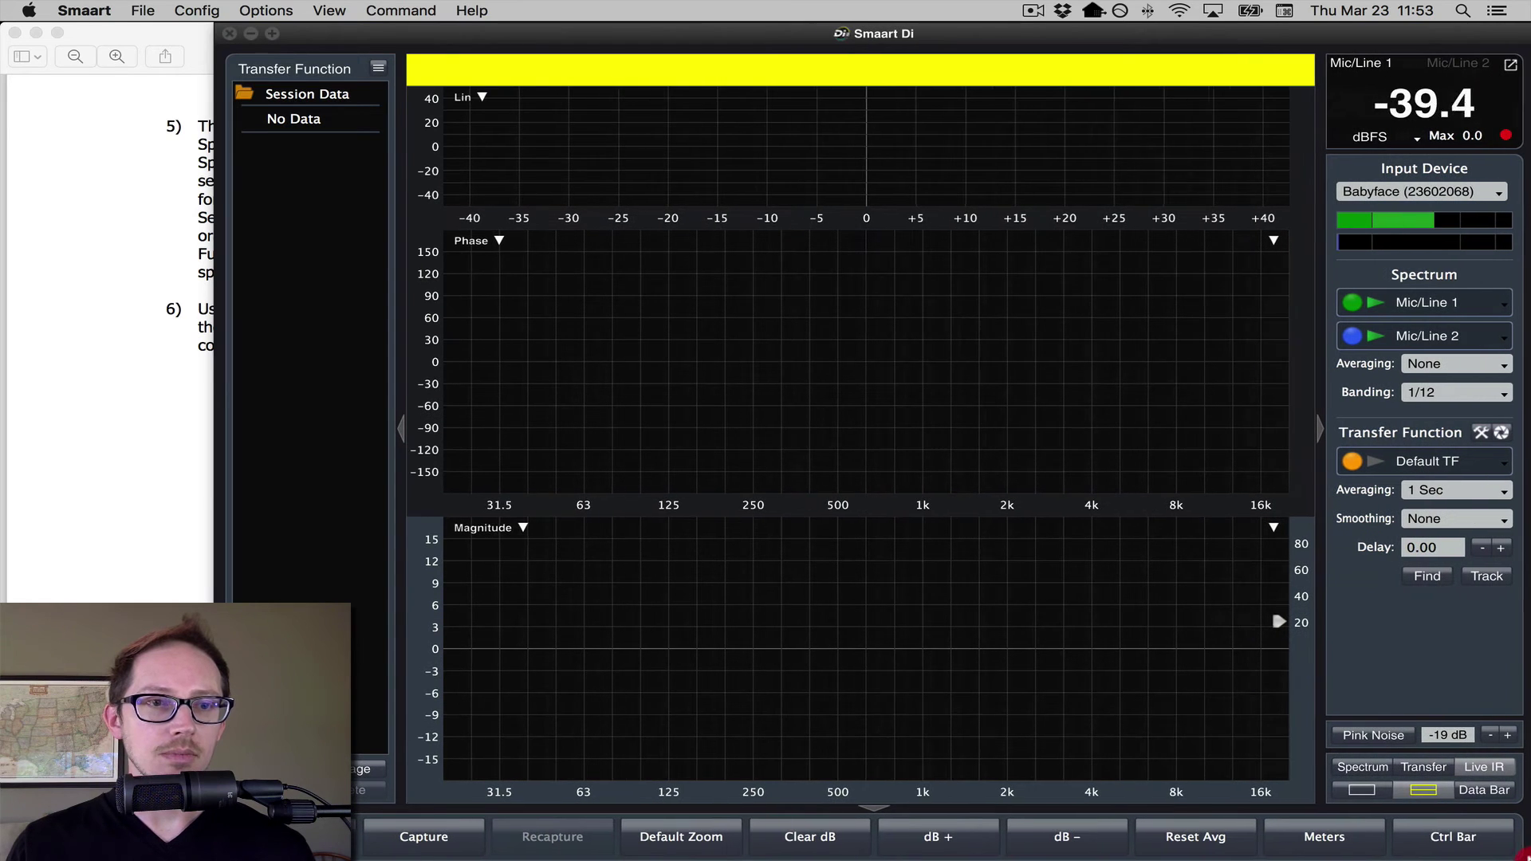
Run the Default TF Transfer Function engine, and turn on the pink noise to feed the measurement.
left_click(82, 327)
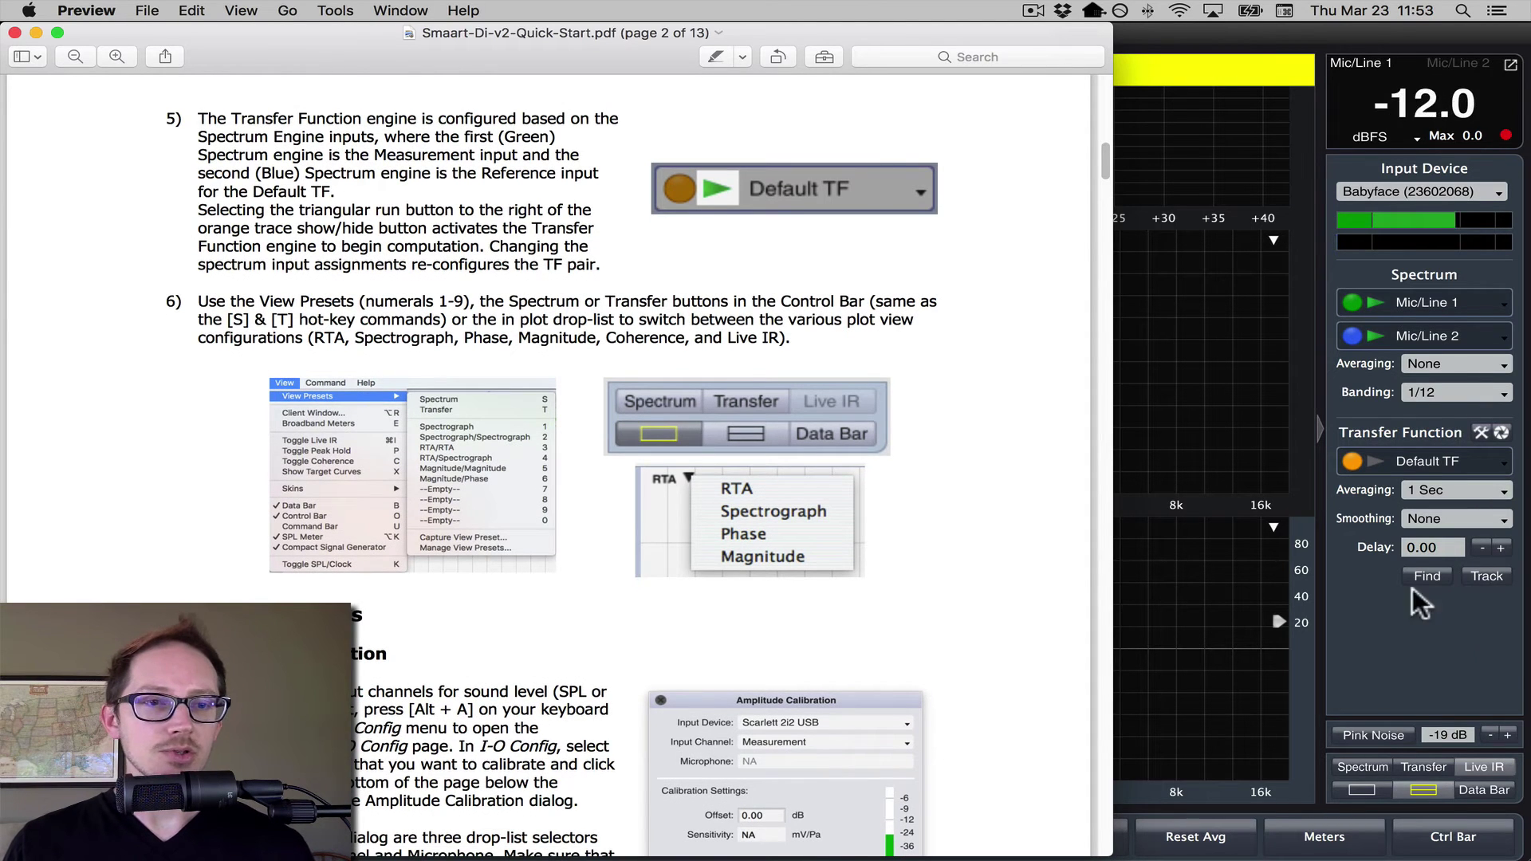
left_click(1427, 635)
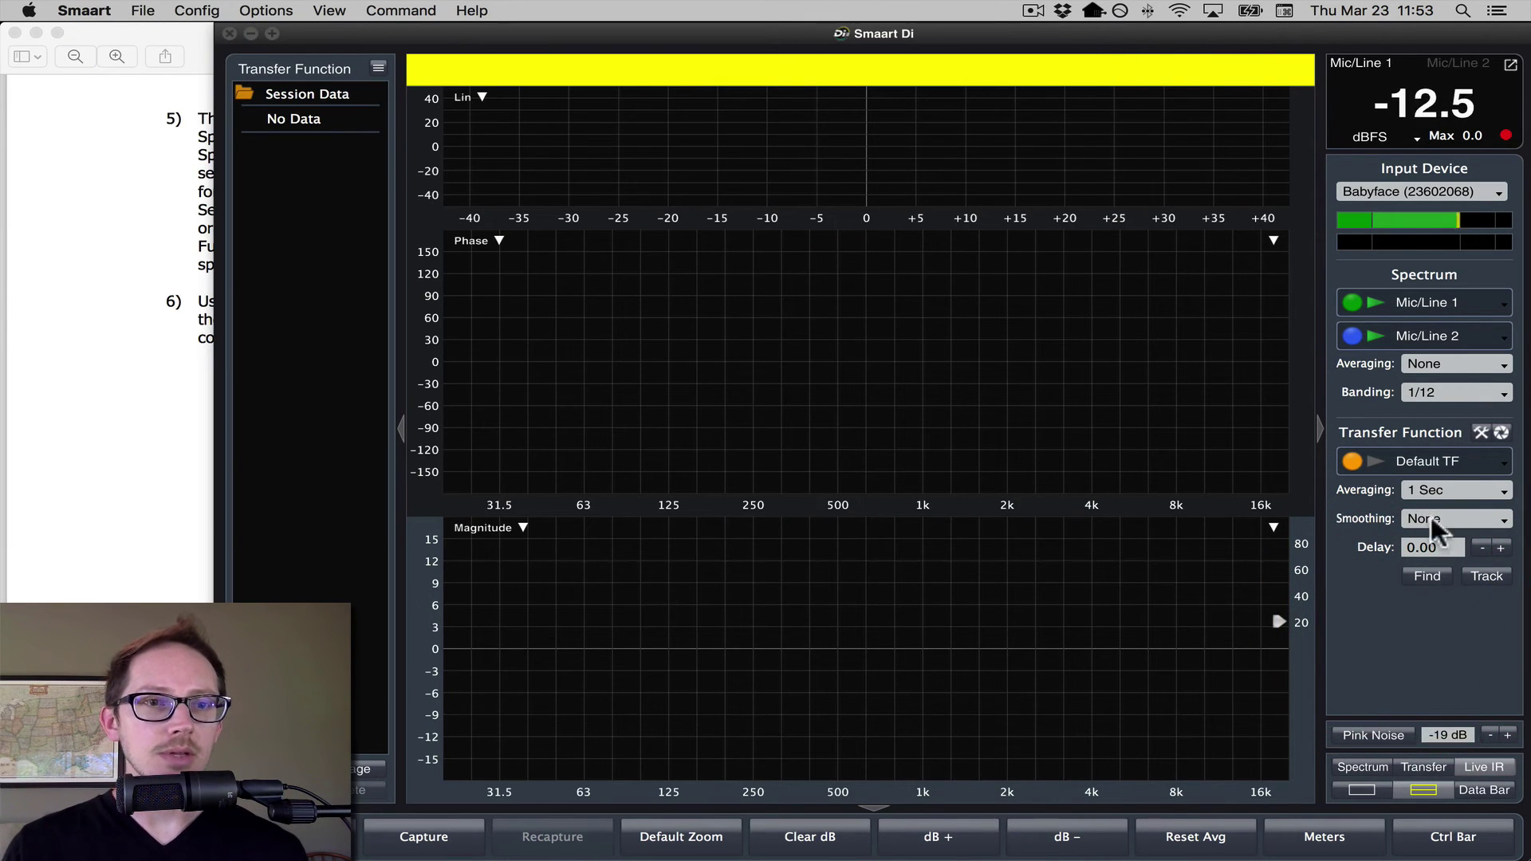
left_click(1374, 461)
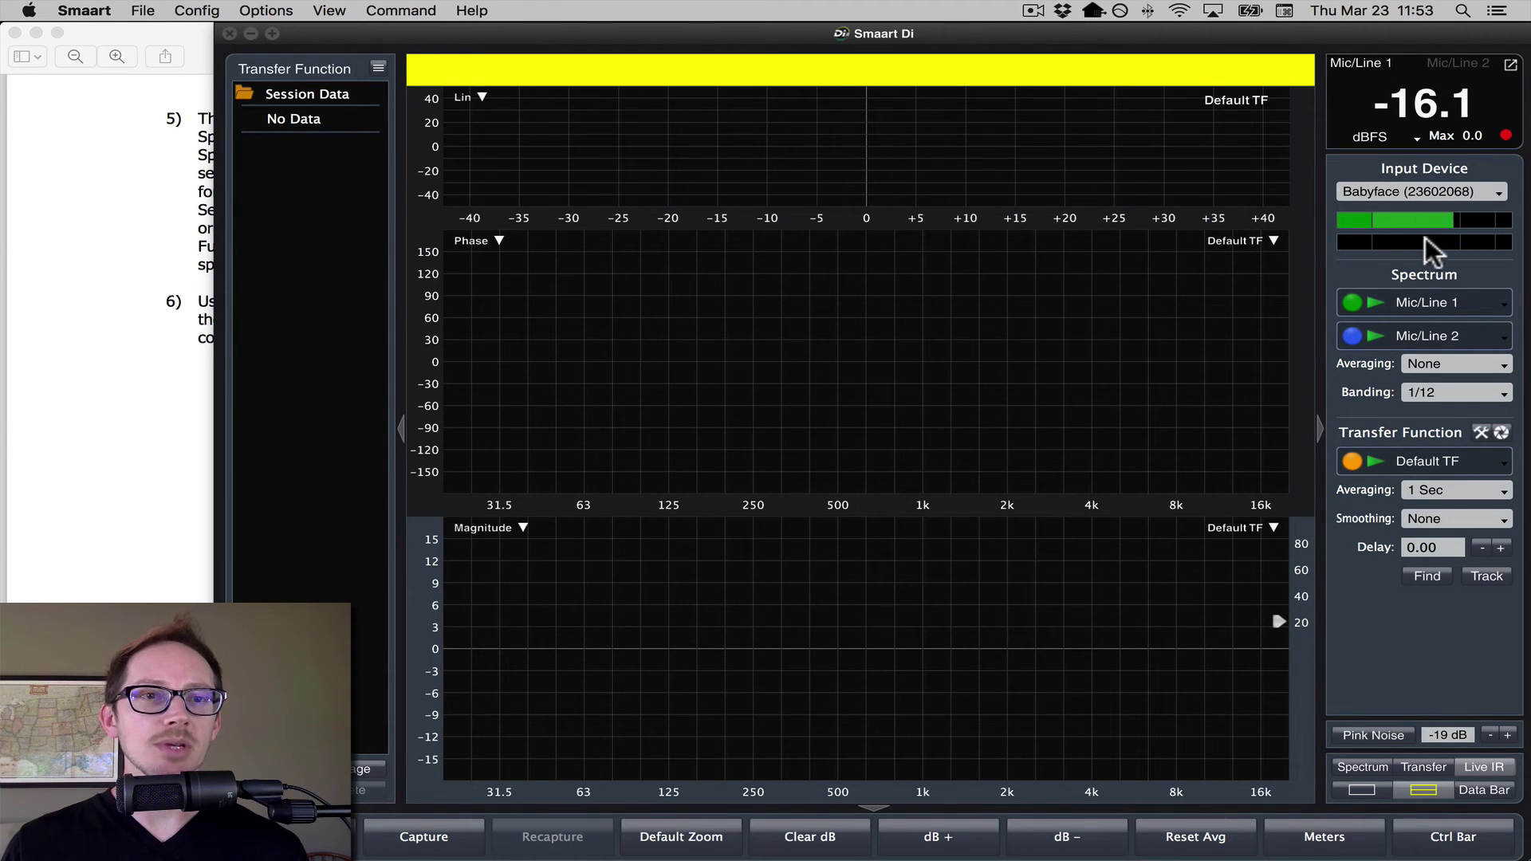
left_click(1391, 735)
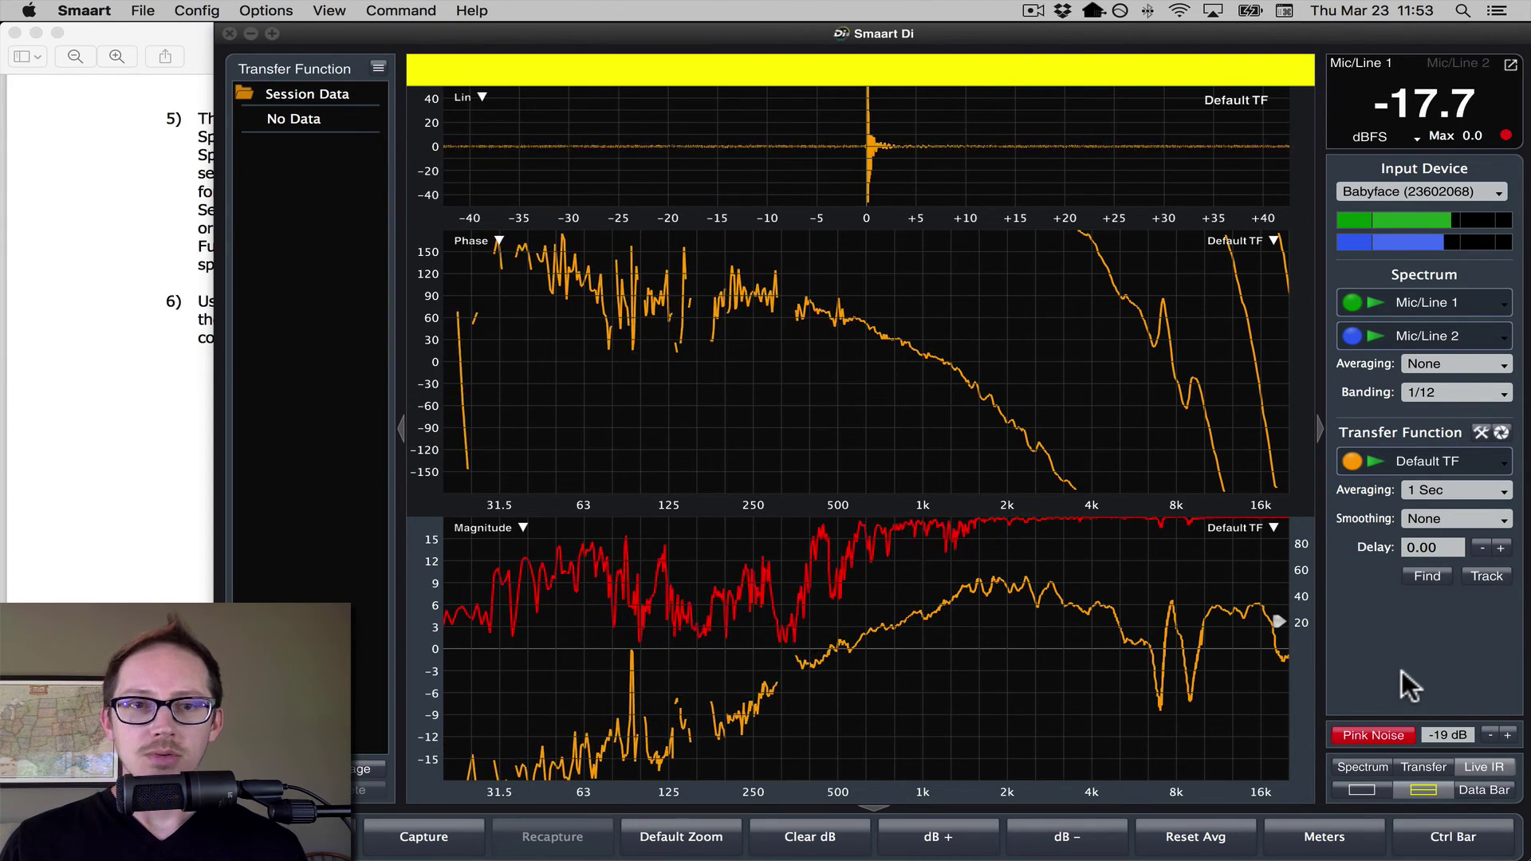
Find the guide's Transfer Function example for setting a loudspeaker equalizer, and read its page 9 instructions on finding or tracking the reference delay.
left_click(136, 396)
scroll(413, 514, "down", 2)
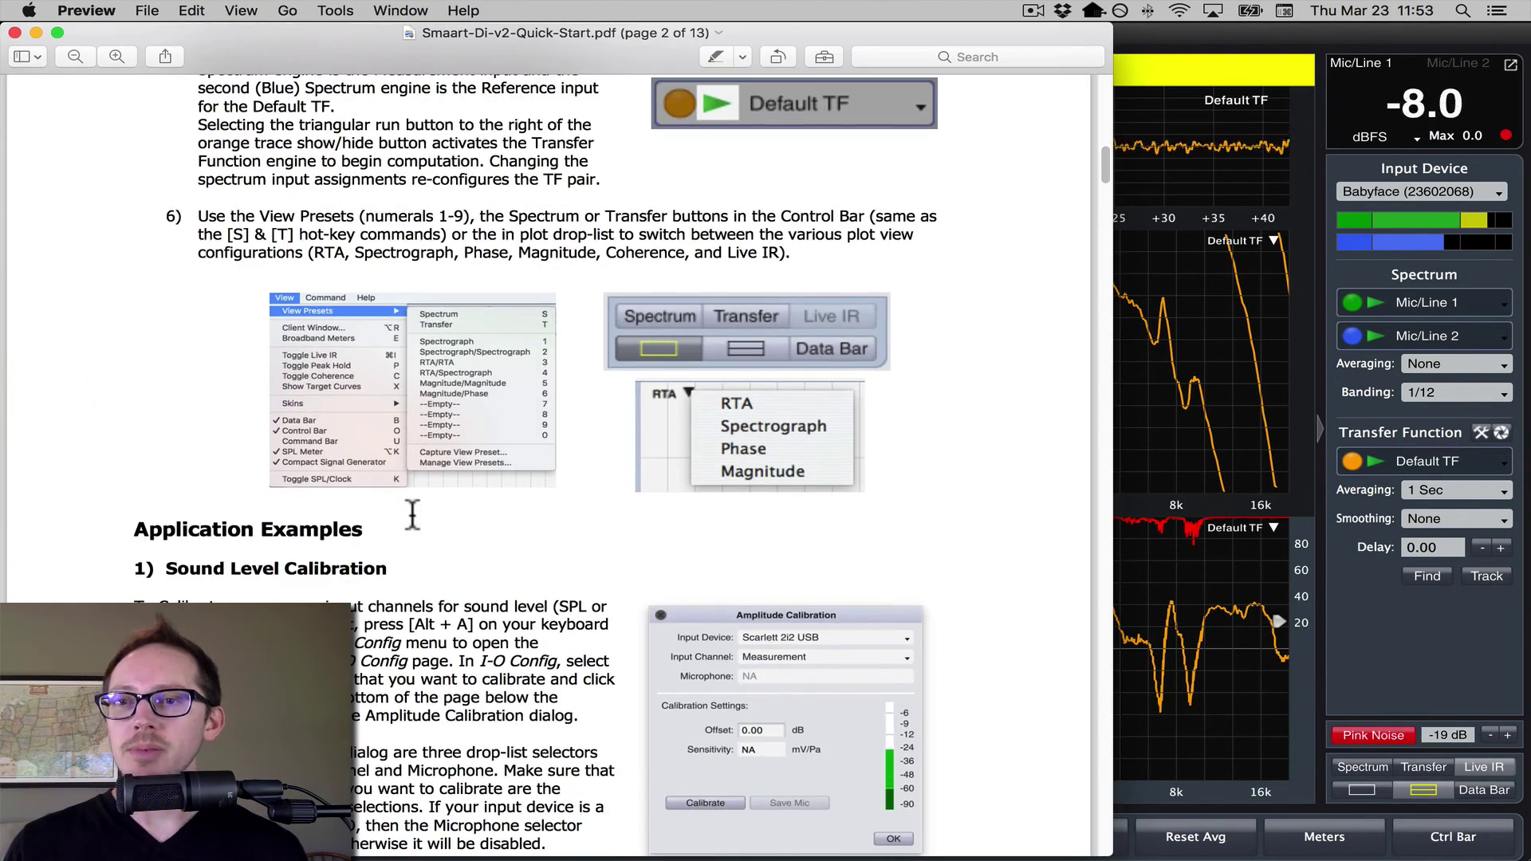
scroll(412, 515, "down", 12)
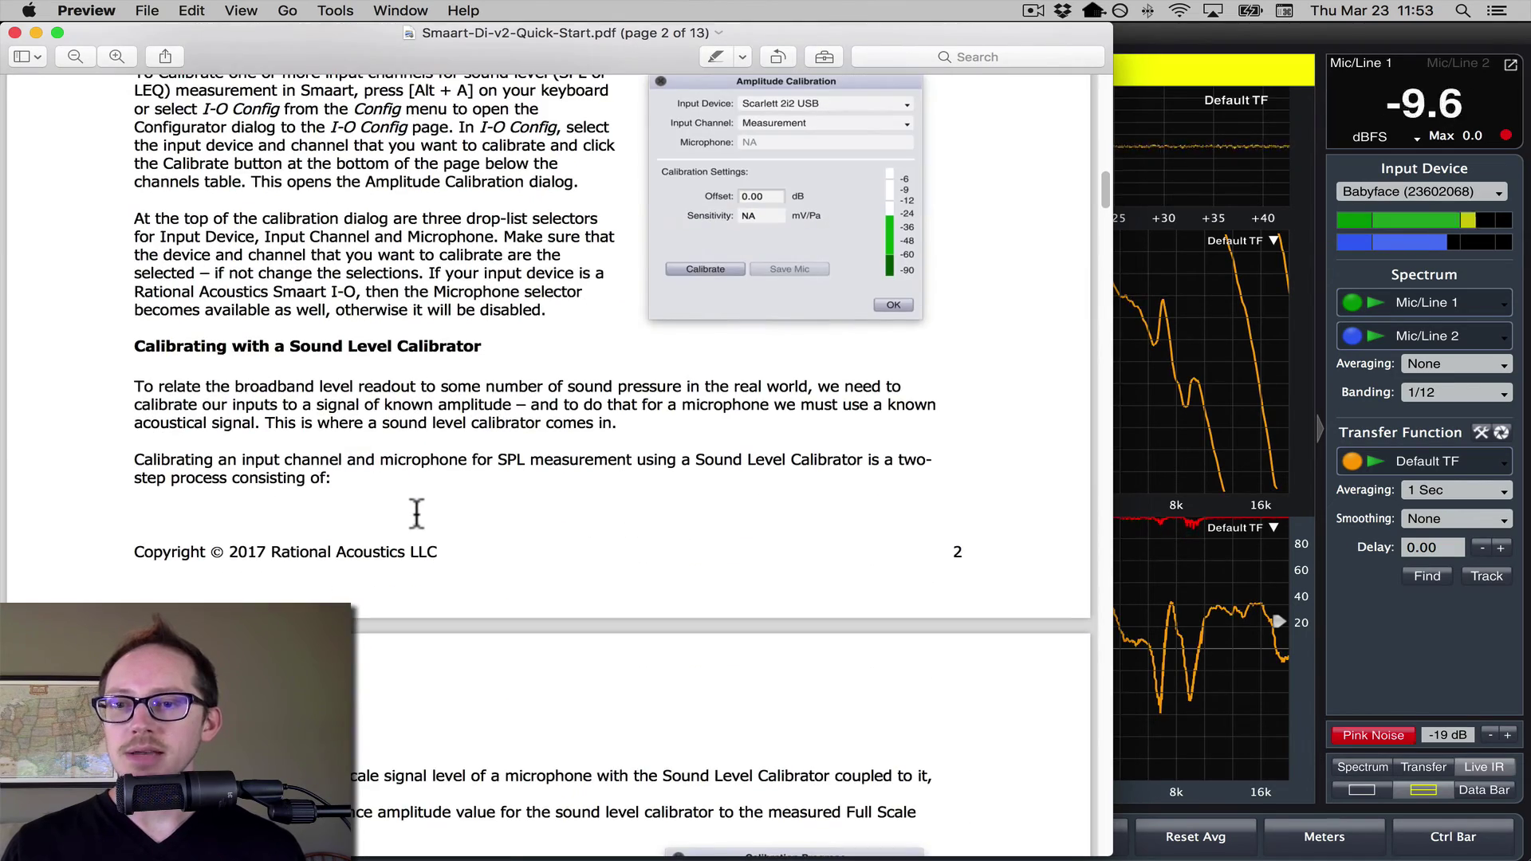
left_click_drag(1105, 185, 1111, 519)
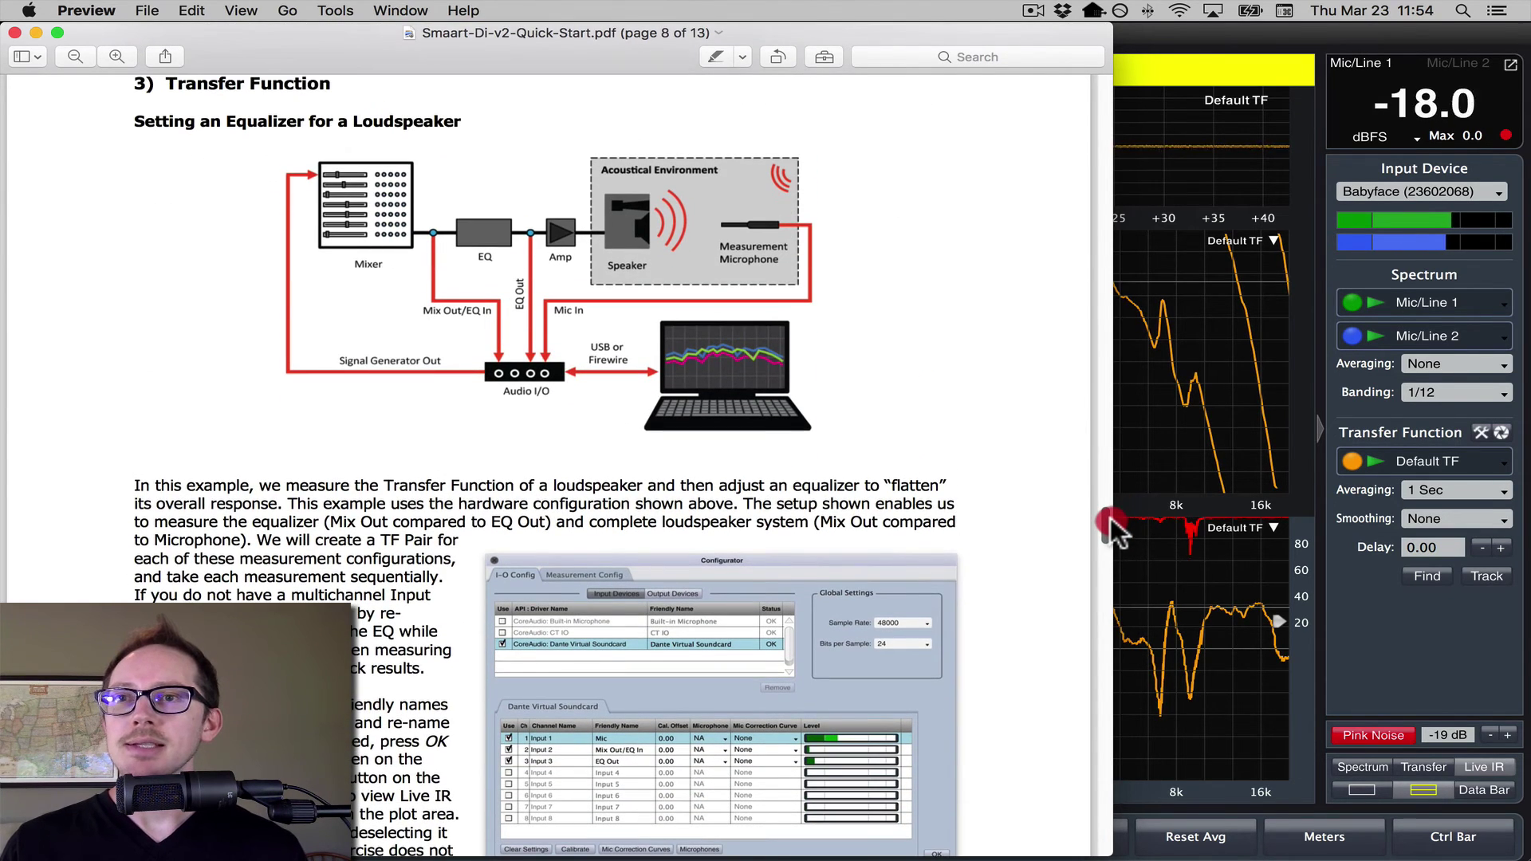
scroll(1111, 522, "down", 15)
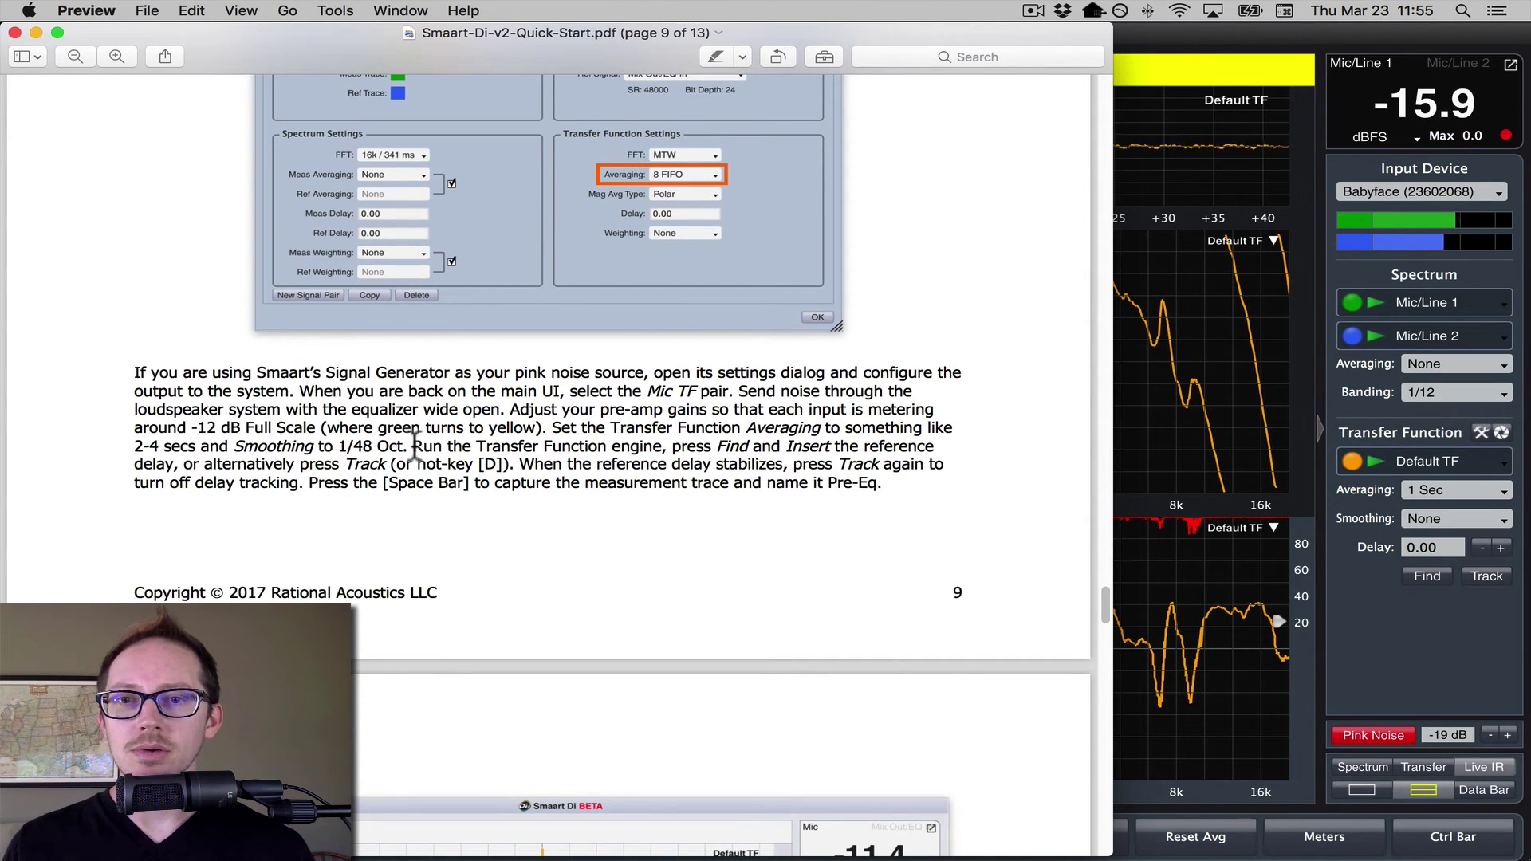
mouse_move(414, 447)
left_mouse_down()
mouse_move(432, 458)
mouse_move(407, 476)
left_mouse_up()
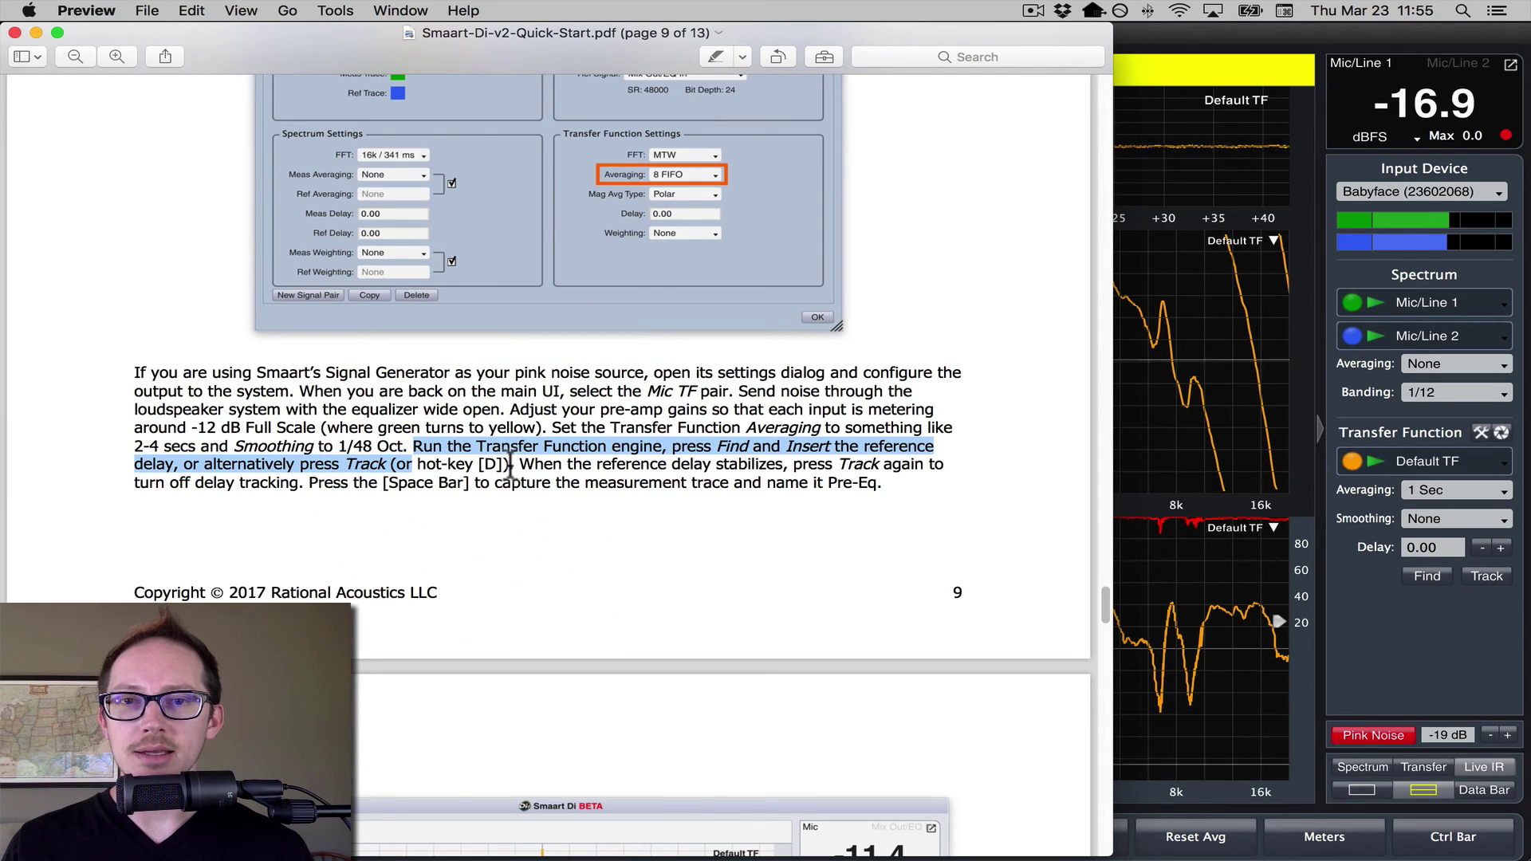
In Smaart Di, track the Default TF reference delay until it stabilizes, and turn delay tracking off.
left_click(1441, 635)
key("d")
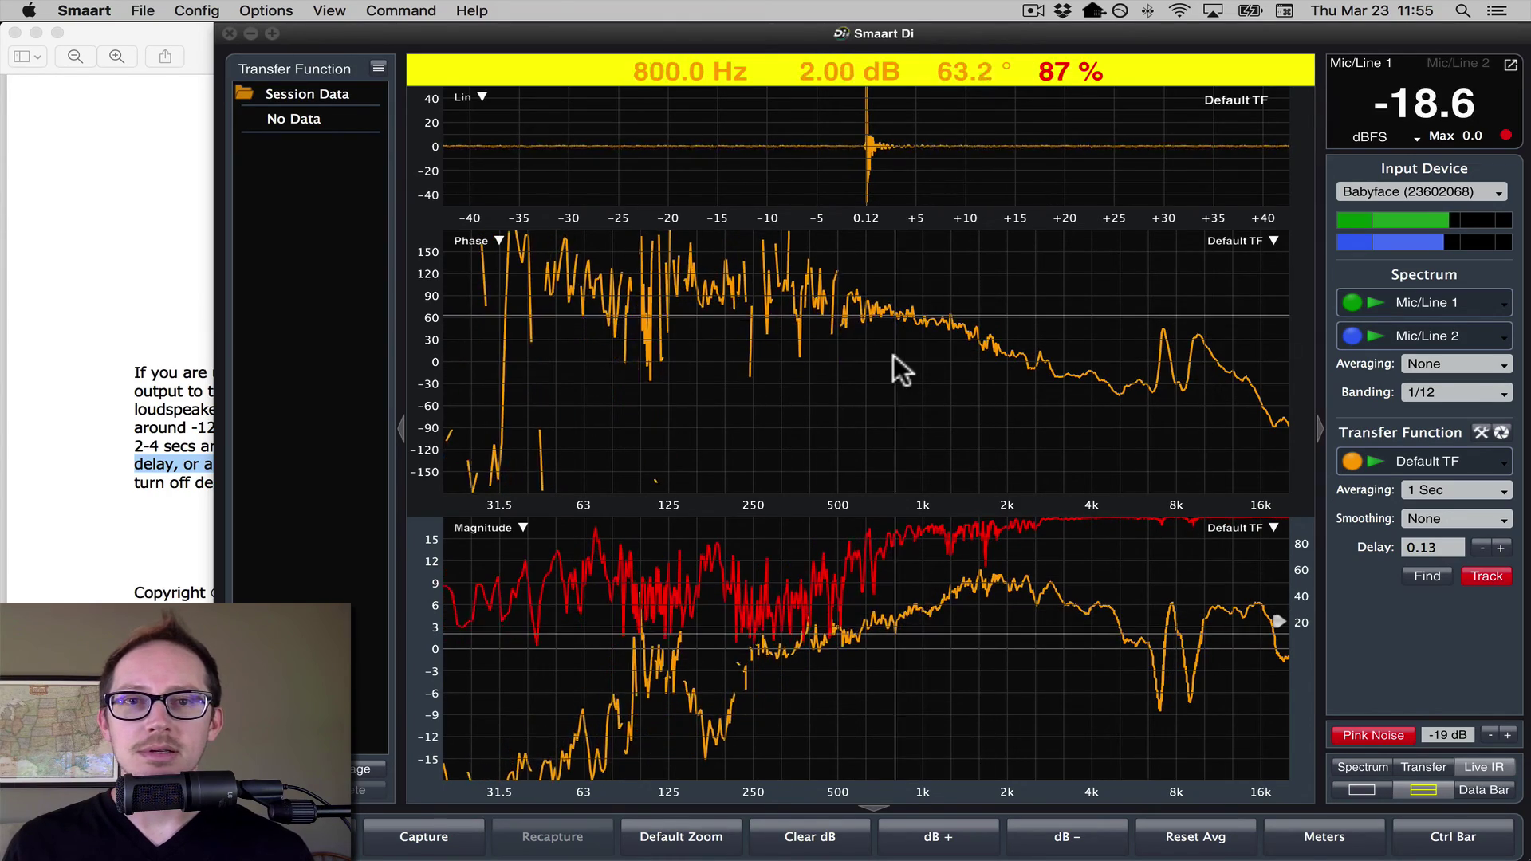
key("d")
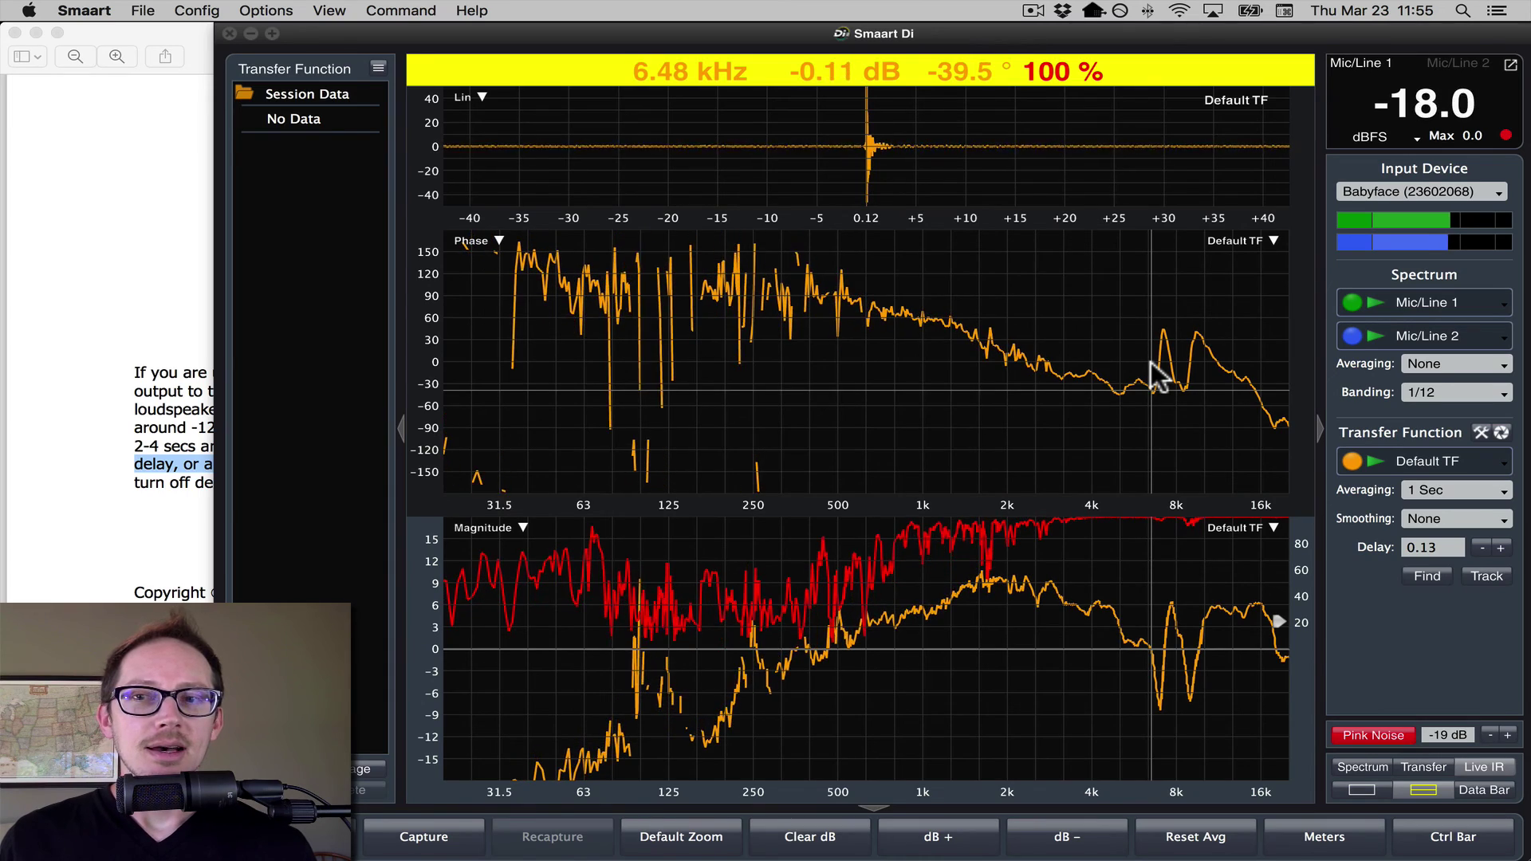
Switch to the quick-start guide in Preview and read page 10's instructions on running the EQ TF pair and capturing the Post EQ measurement.
left_click(161, 308)
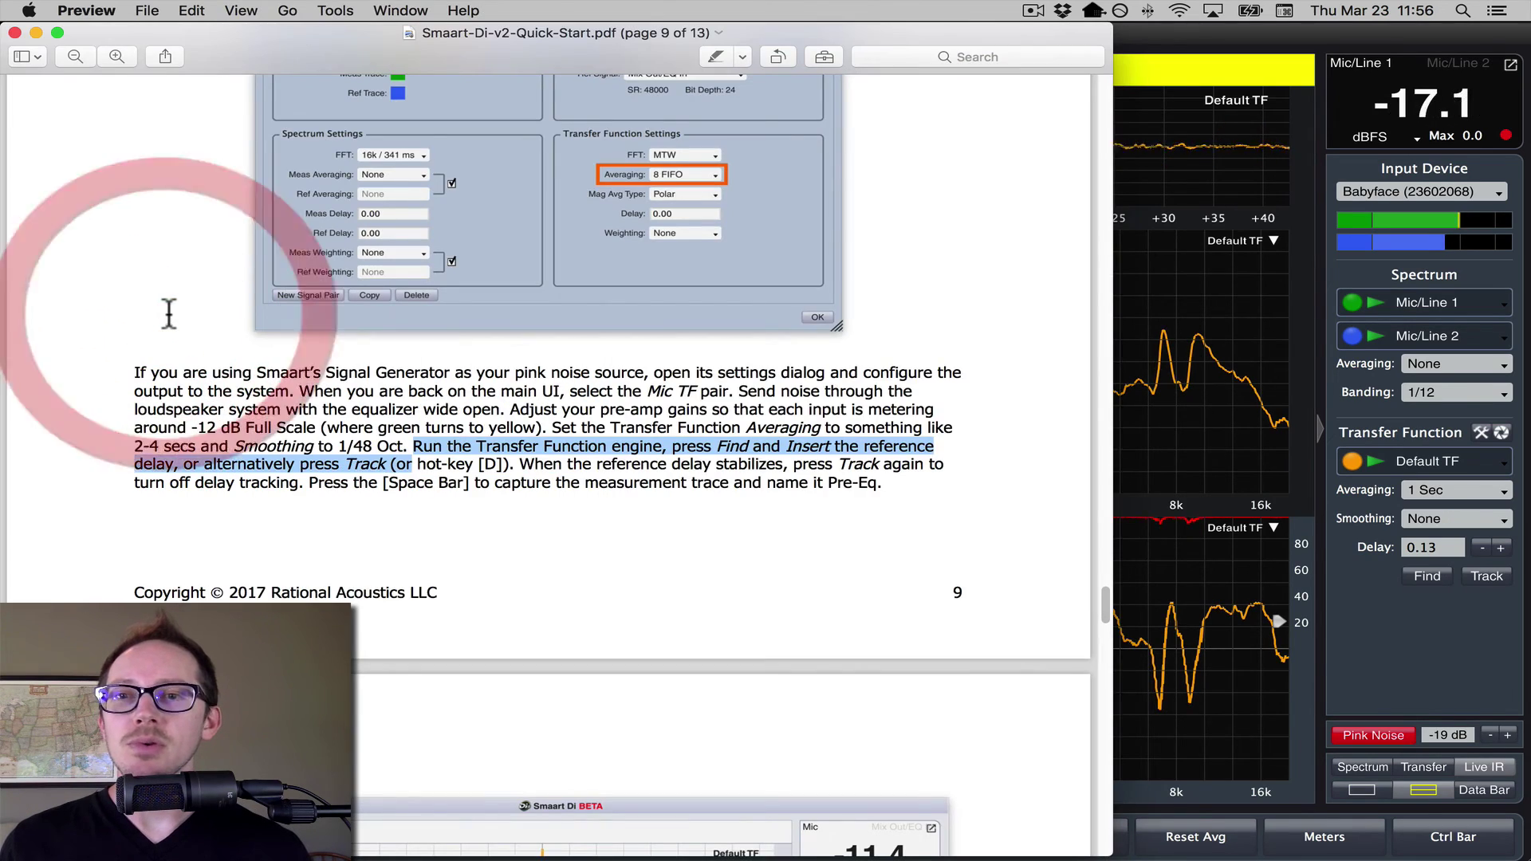
scroll(169, 313, "down", 5)
scroll(170, 313, "down", 10)
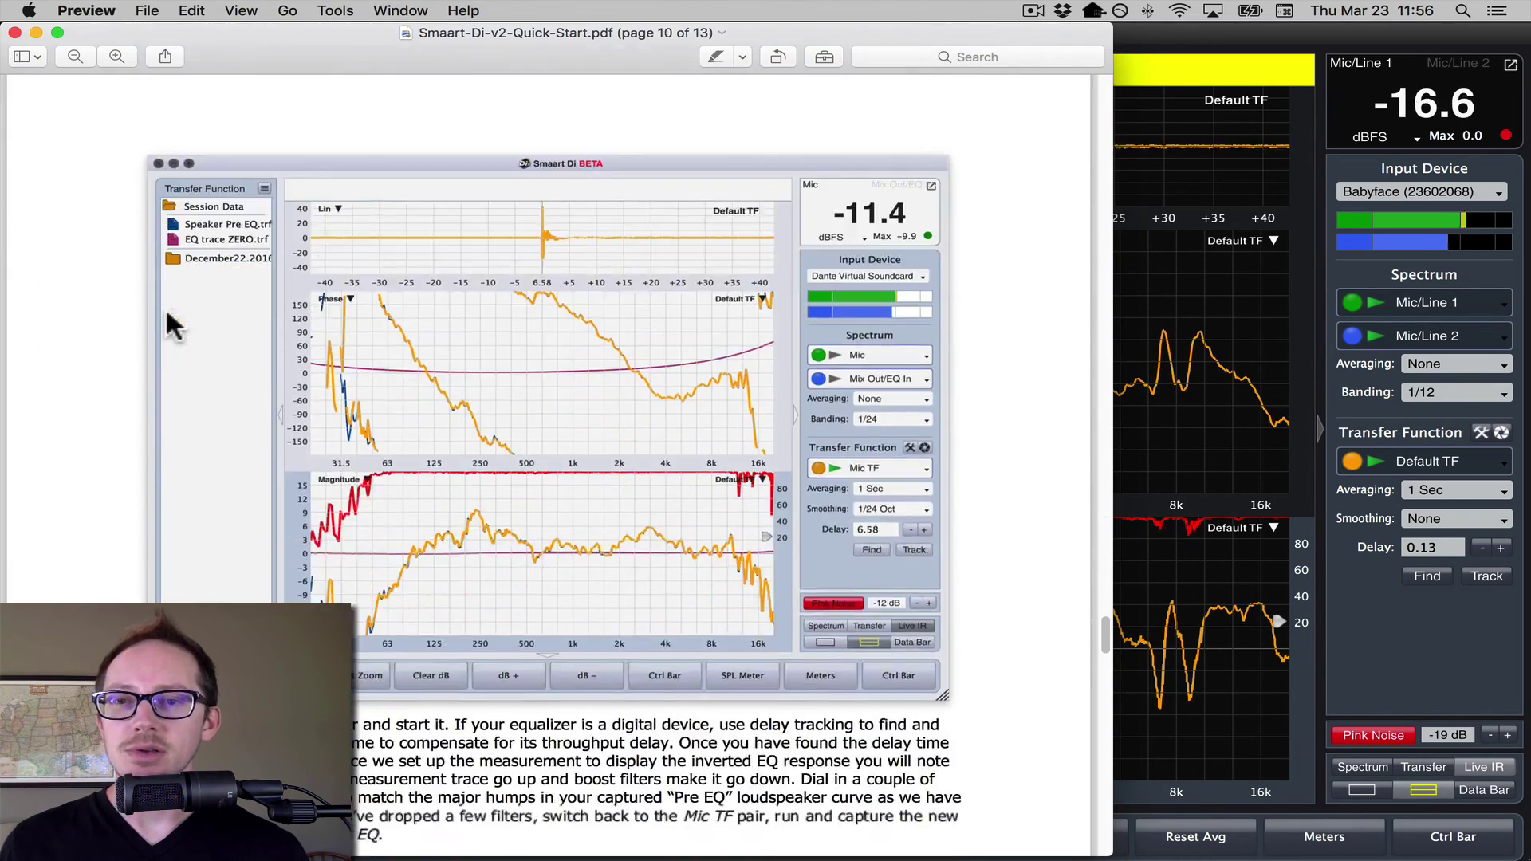
scroll(165, 312, "down", 15)
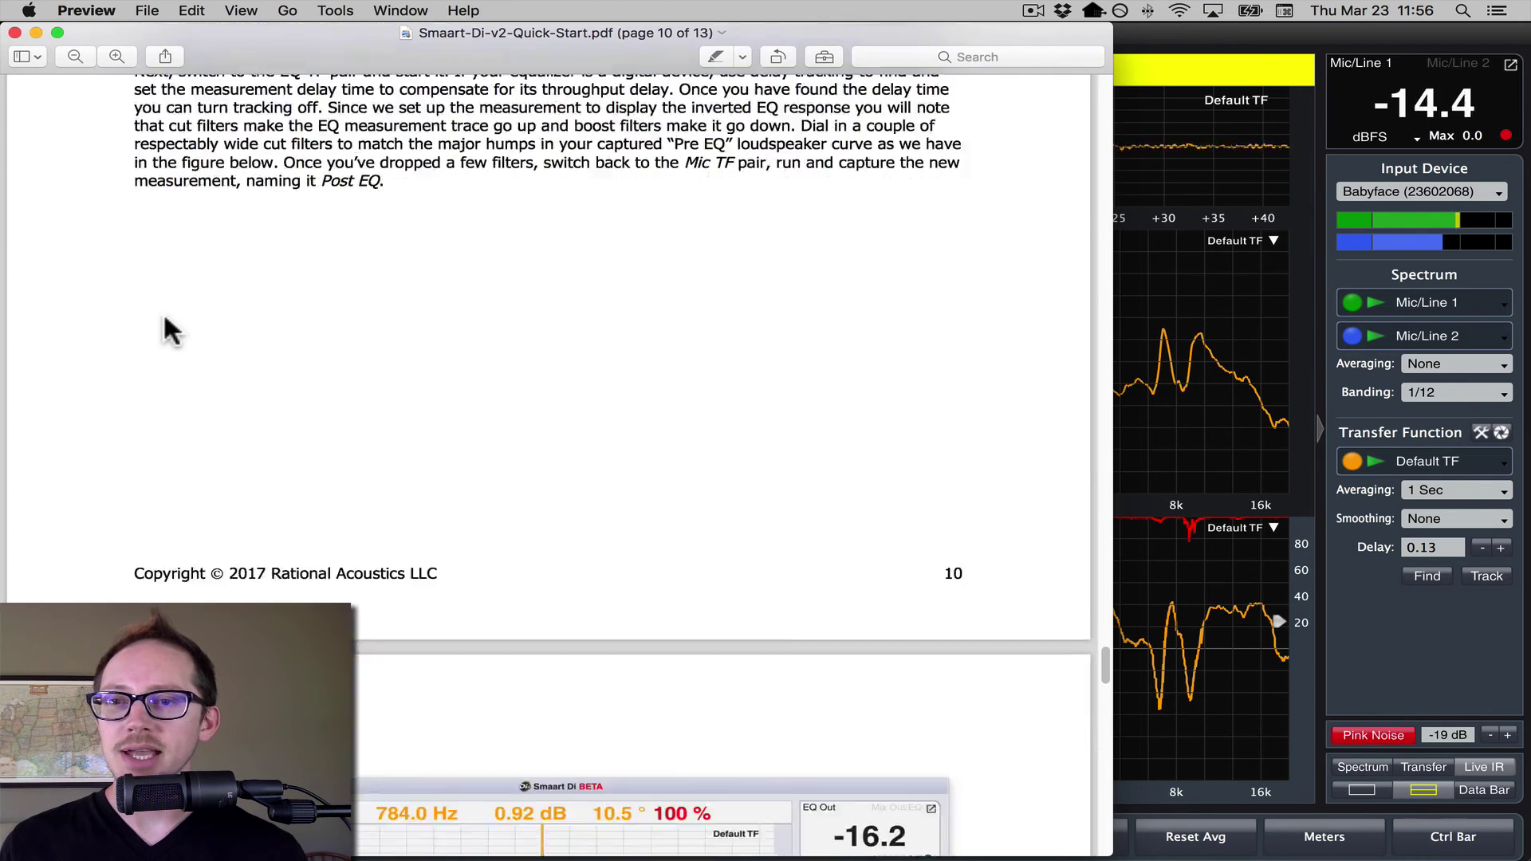
scroll(163, 316, "up", 10)
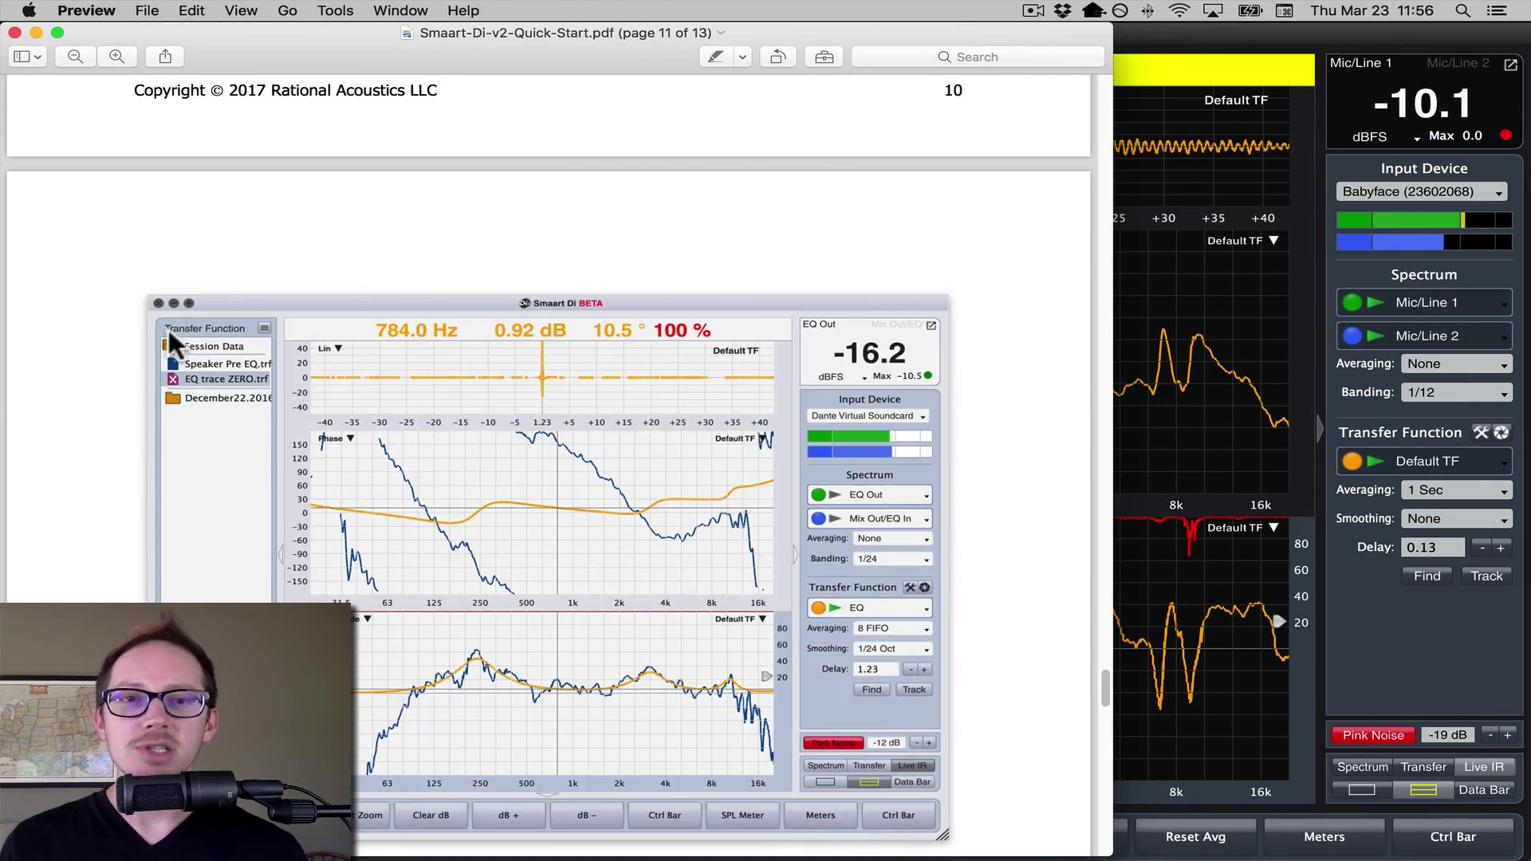
scroll(171, 333, "up", 3)
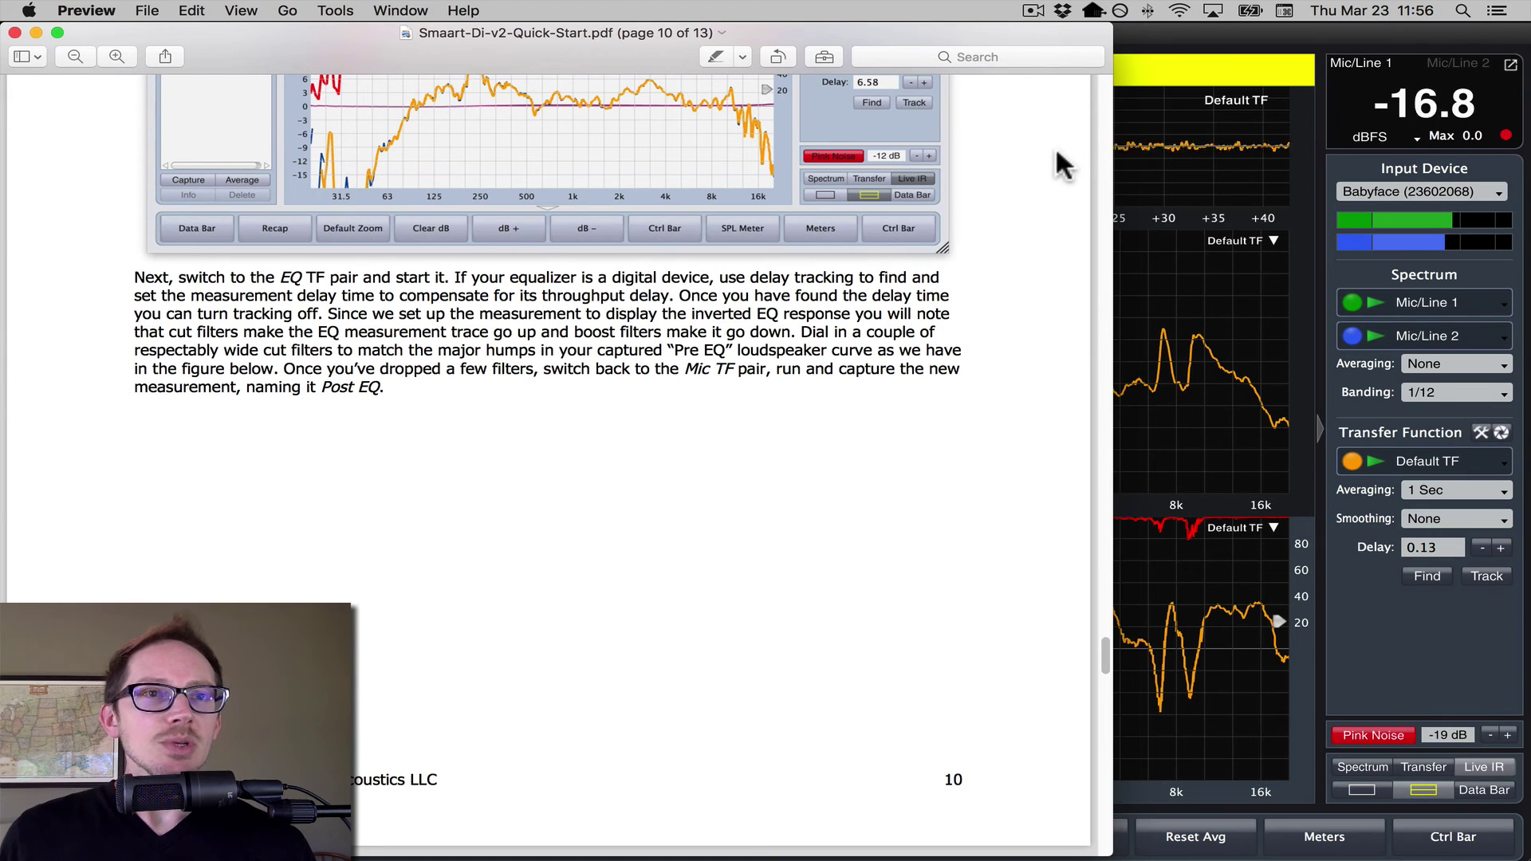
left_click(1033, 11)
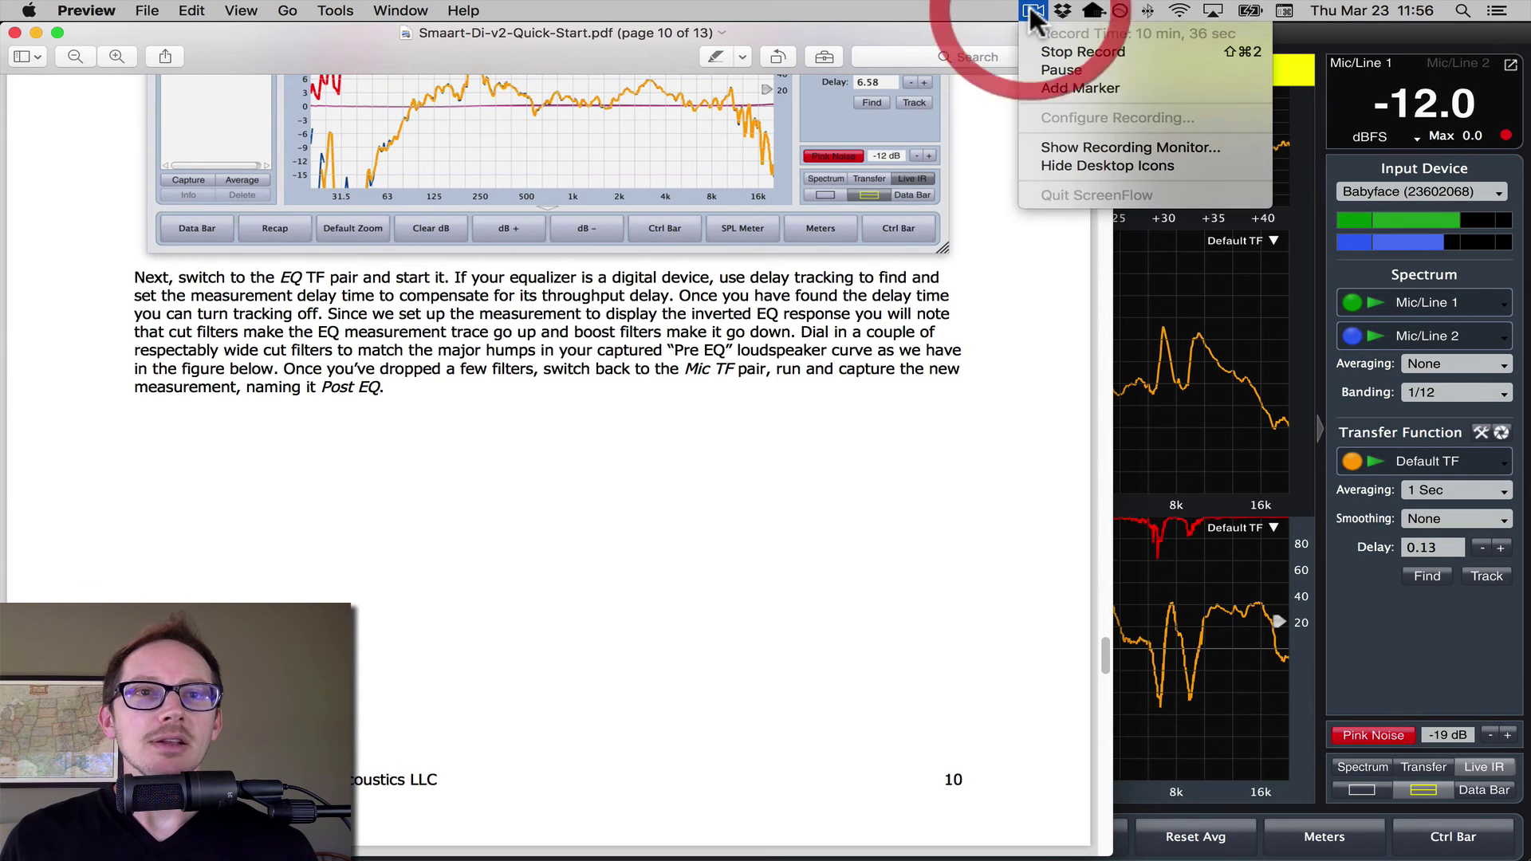
left_click(1033, 11)
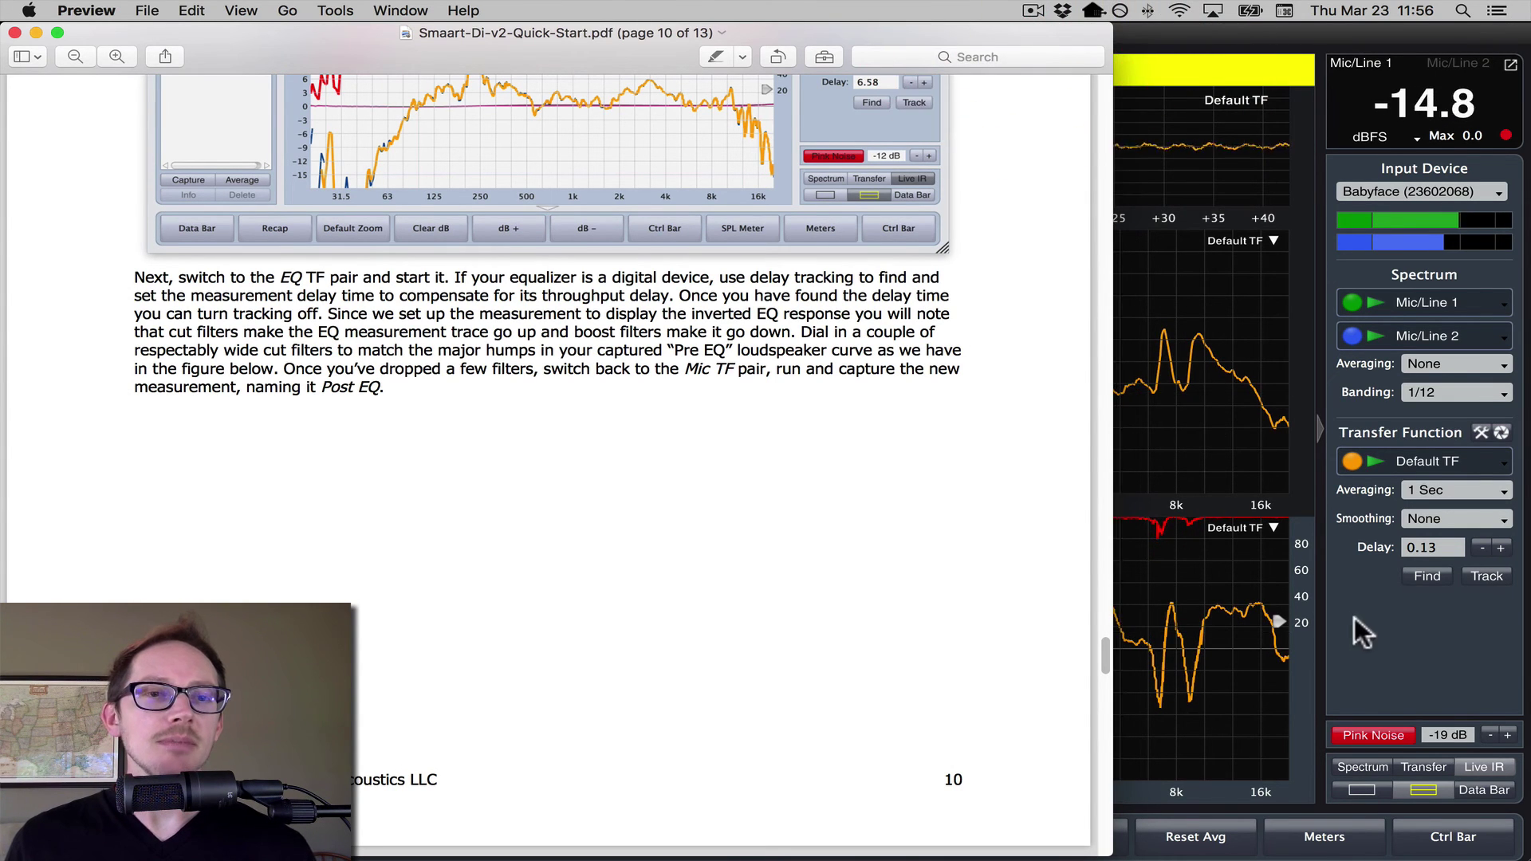
Switch back to Smaart Di to view the live Default TF phase and magnitude plots.
left_click(1418, 656)
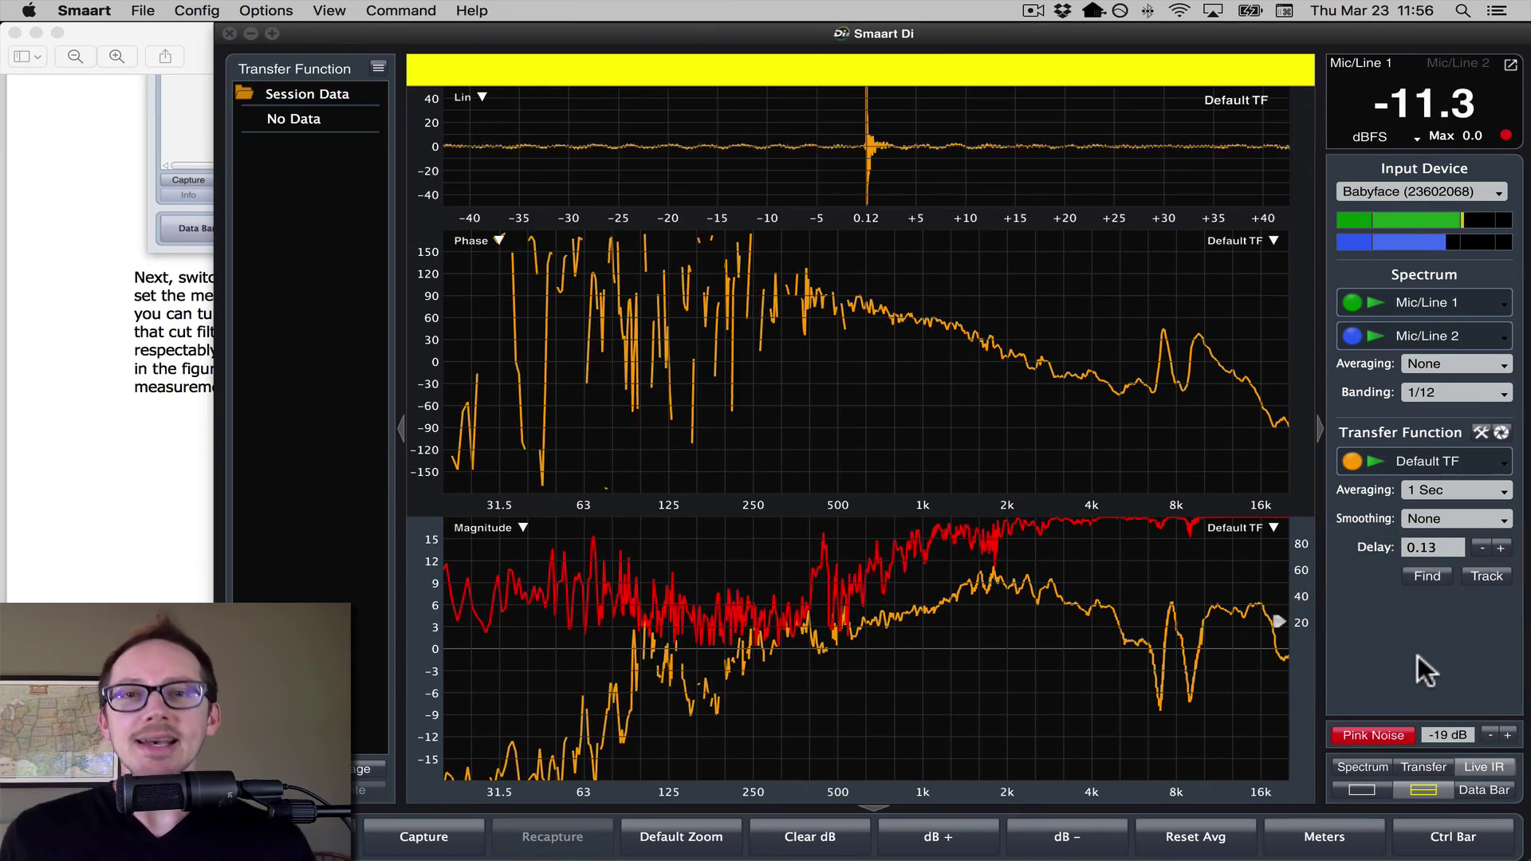